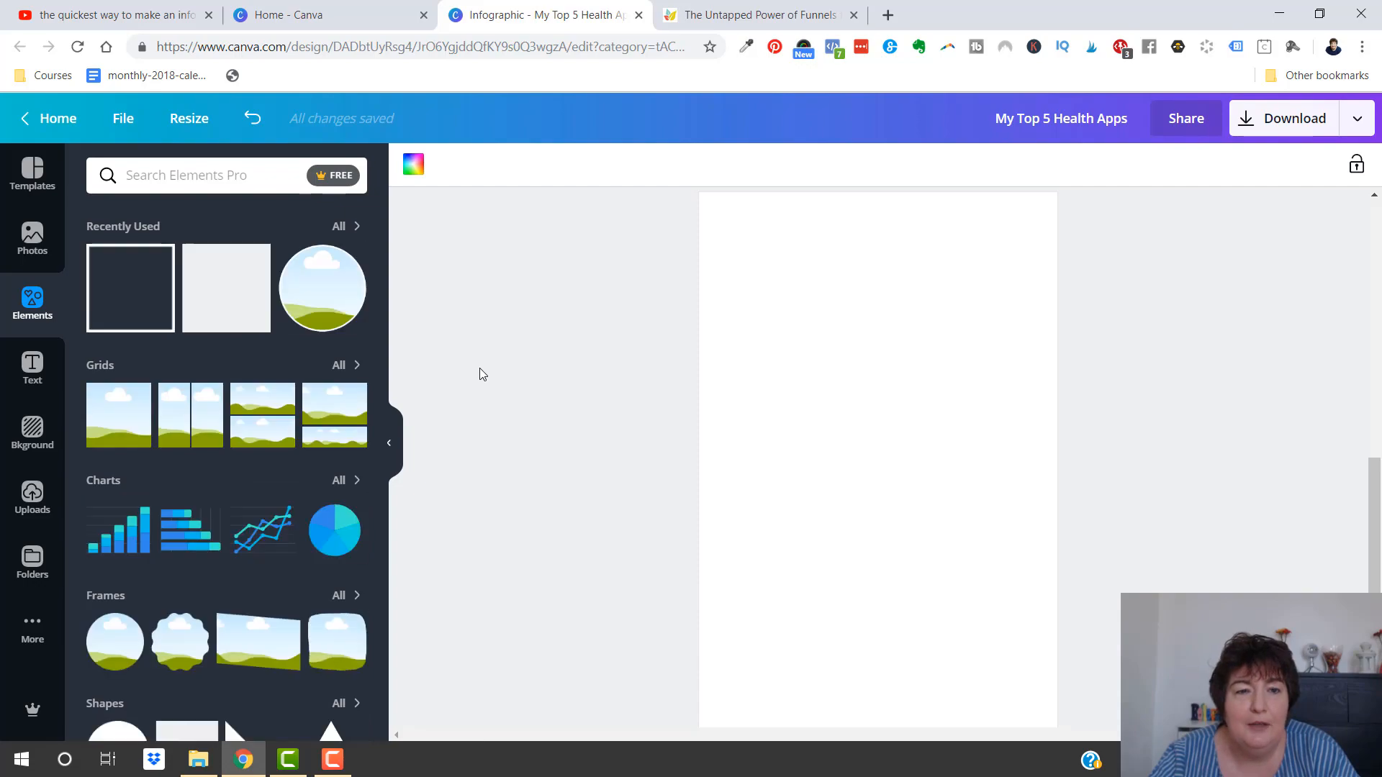
Look over the blog post page about funnels, including its header and logo, and return to the infographic
click(722, 15)
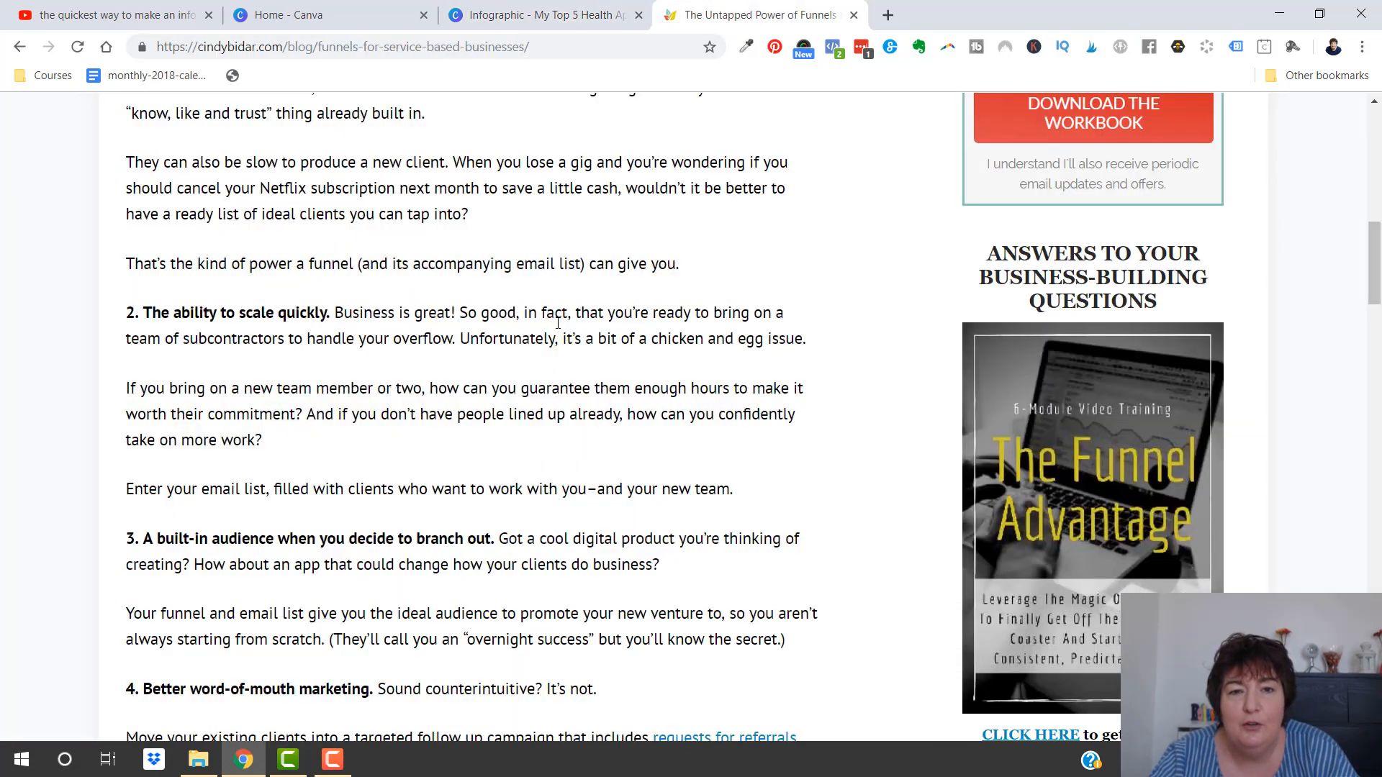
scroll(652, 452, up, 13)
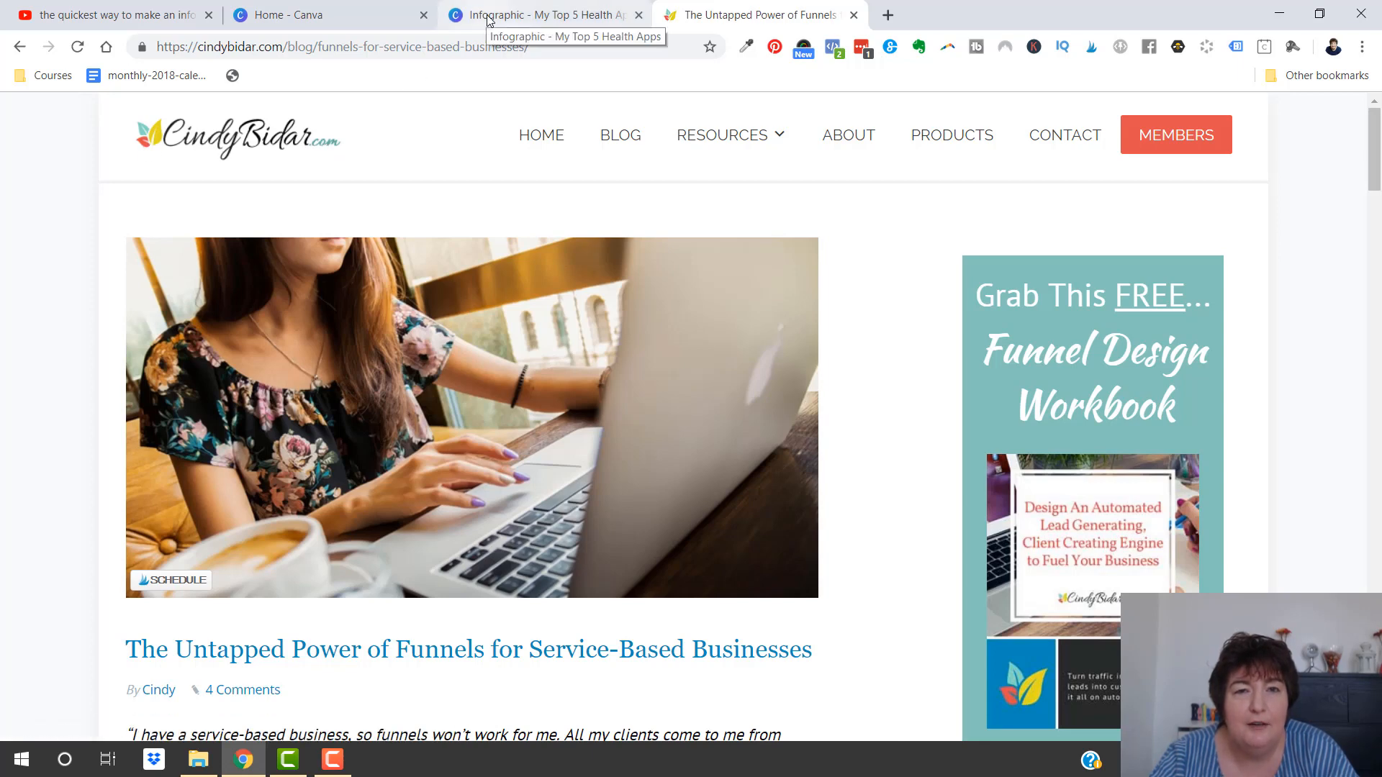
click(529, 14)
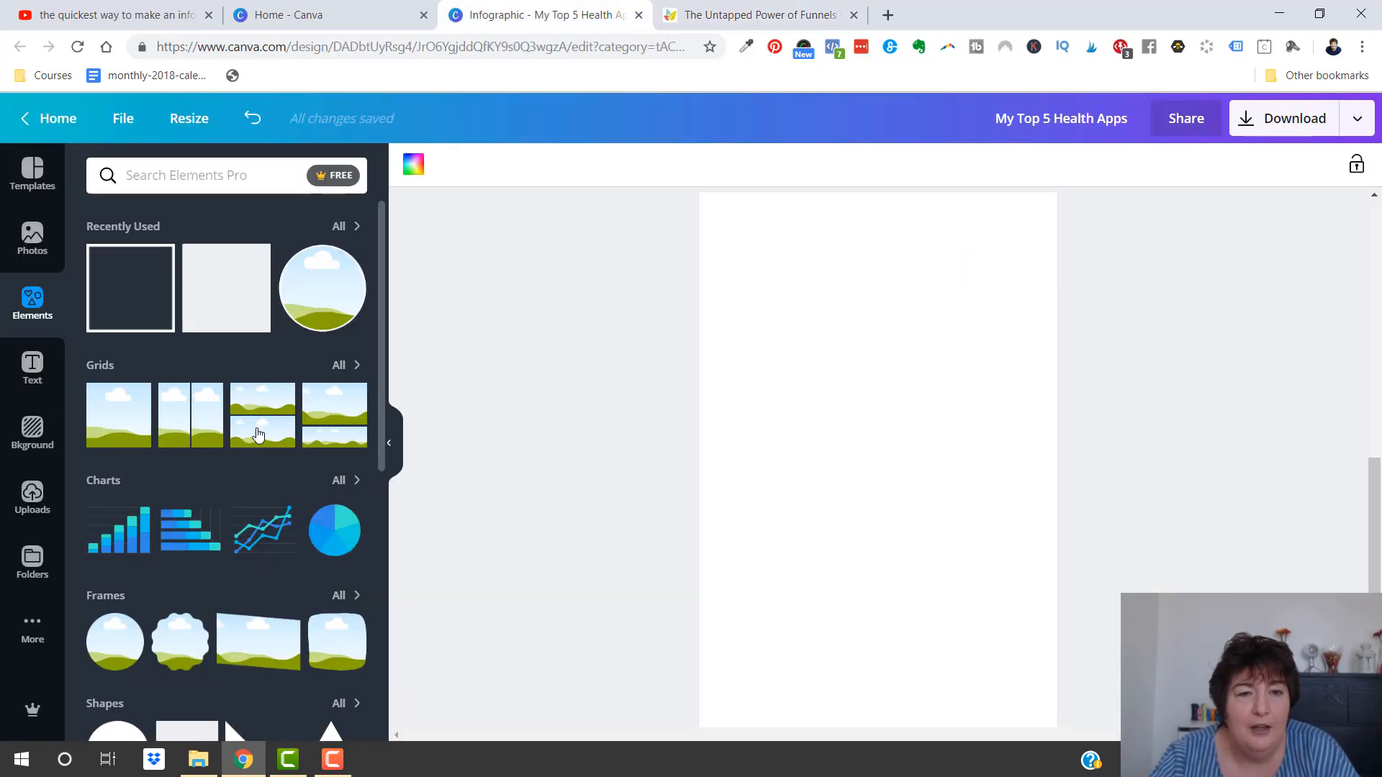
Add a three-column grid to the blank second page and shrink it to a small block in the page's upper middle
click(342, 368)
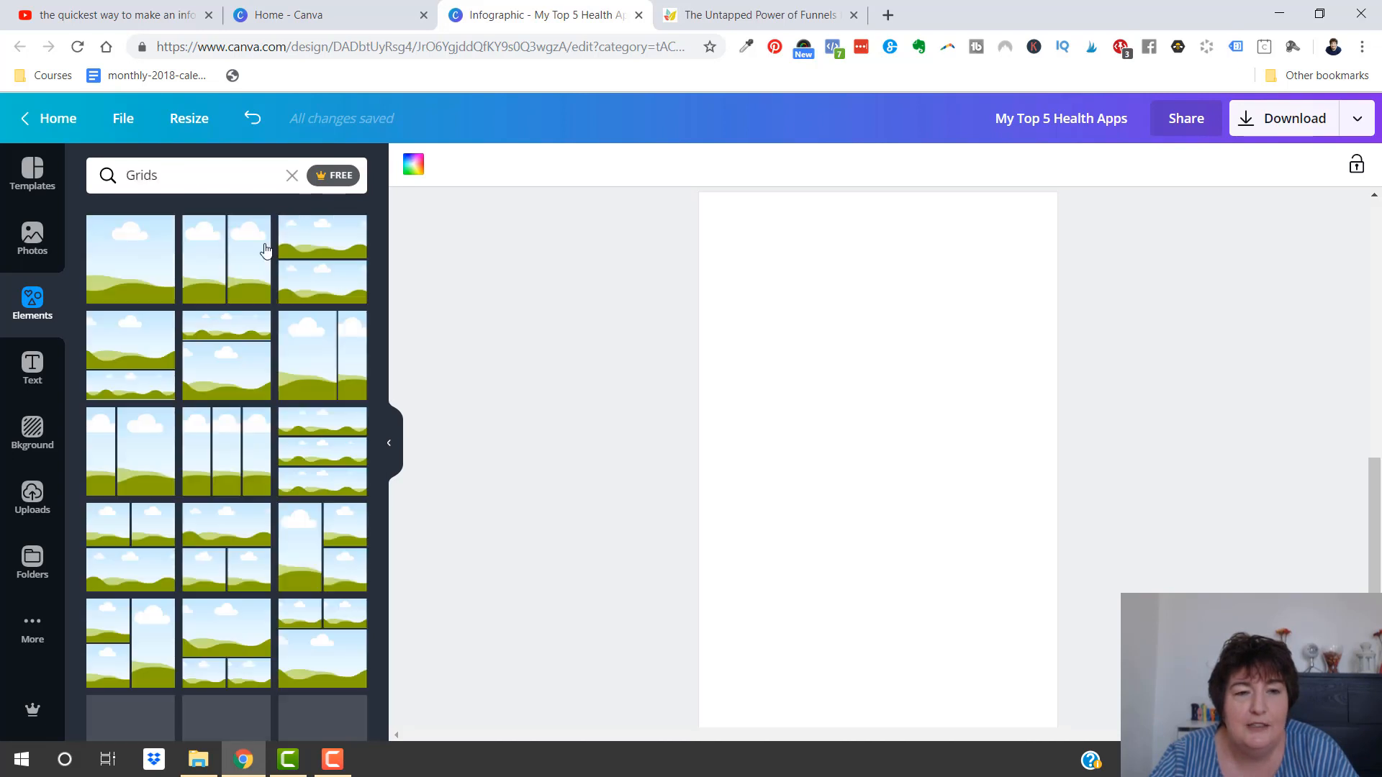
click(216, 463)
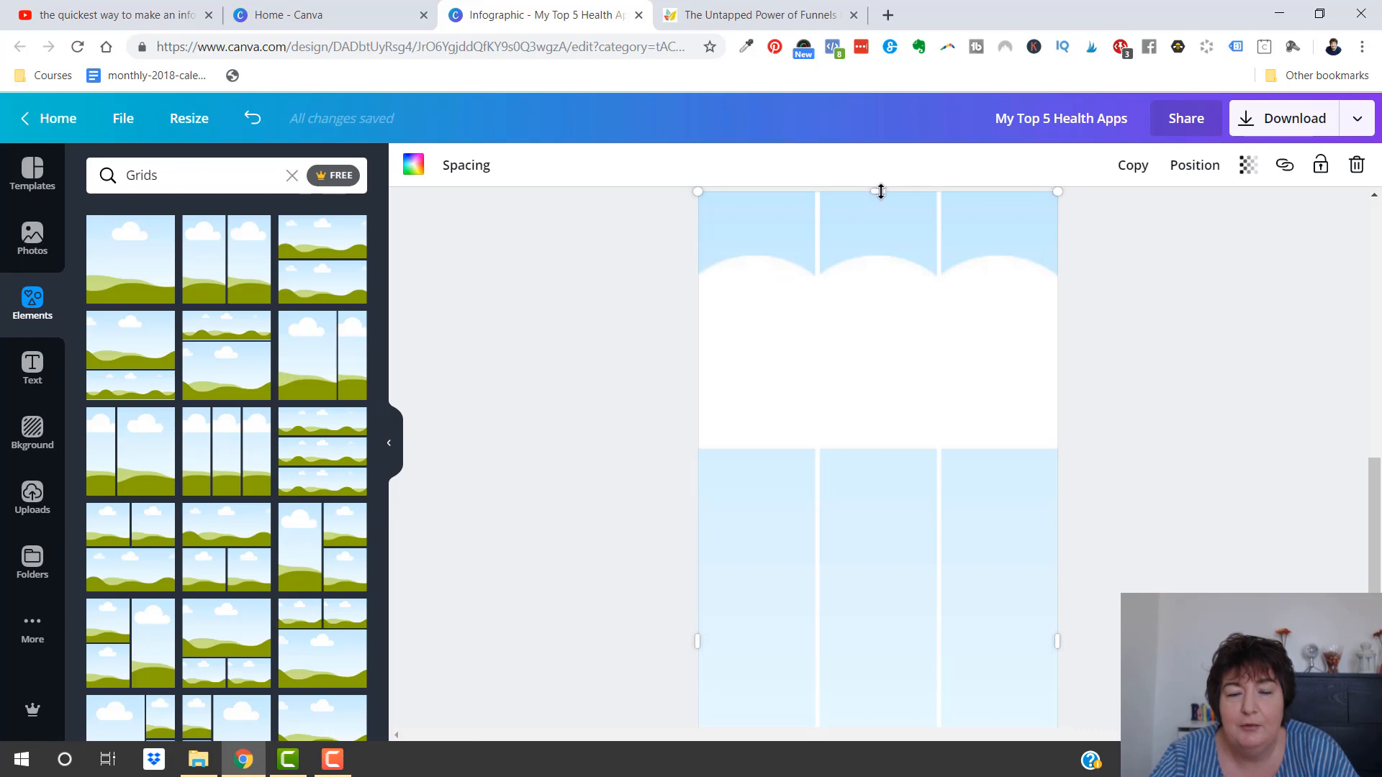
drag(881, 191, 891, 365)
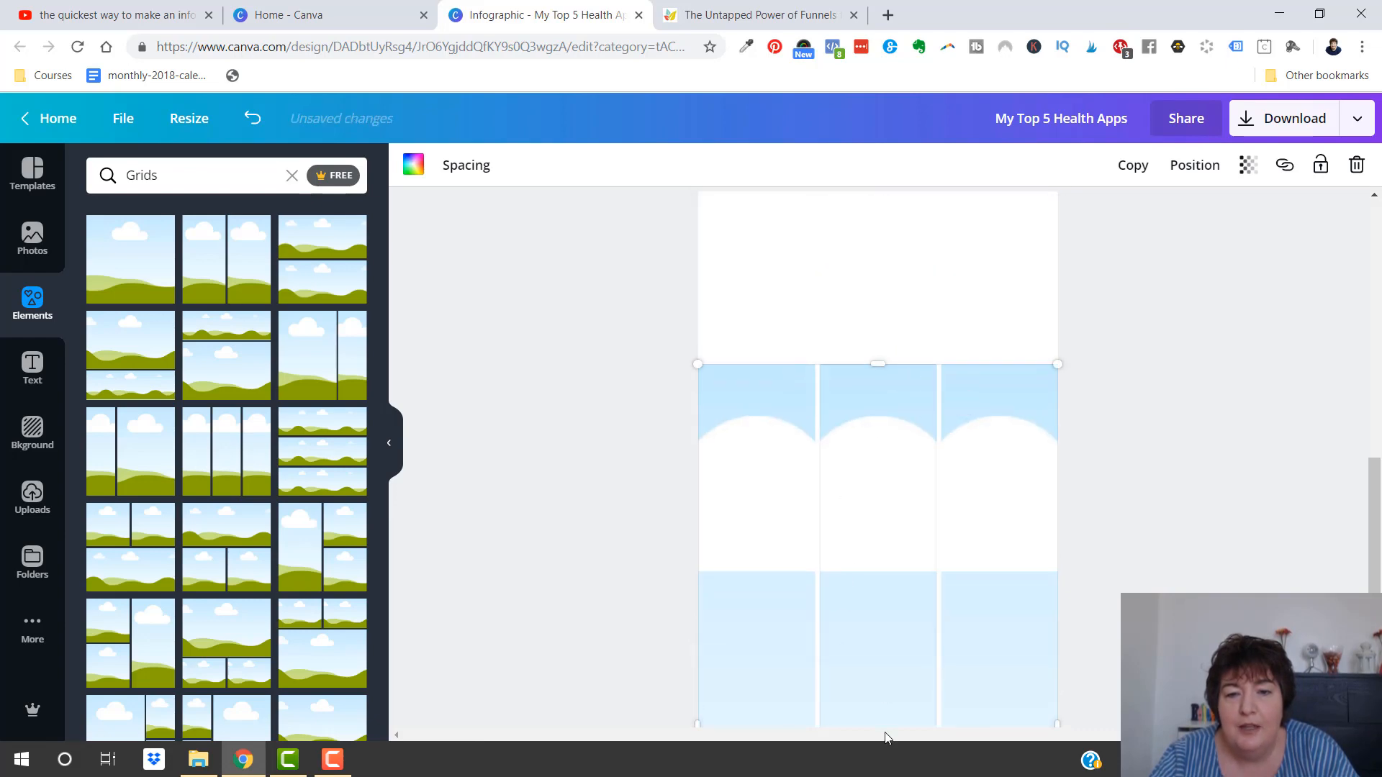
drag(882, 605, 888, 525)
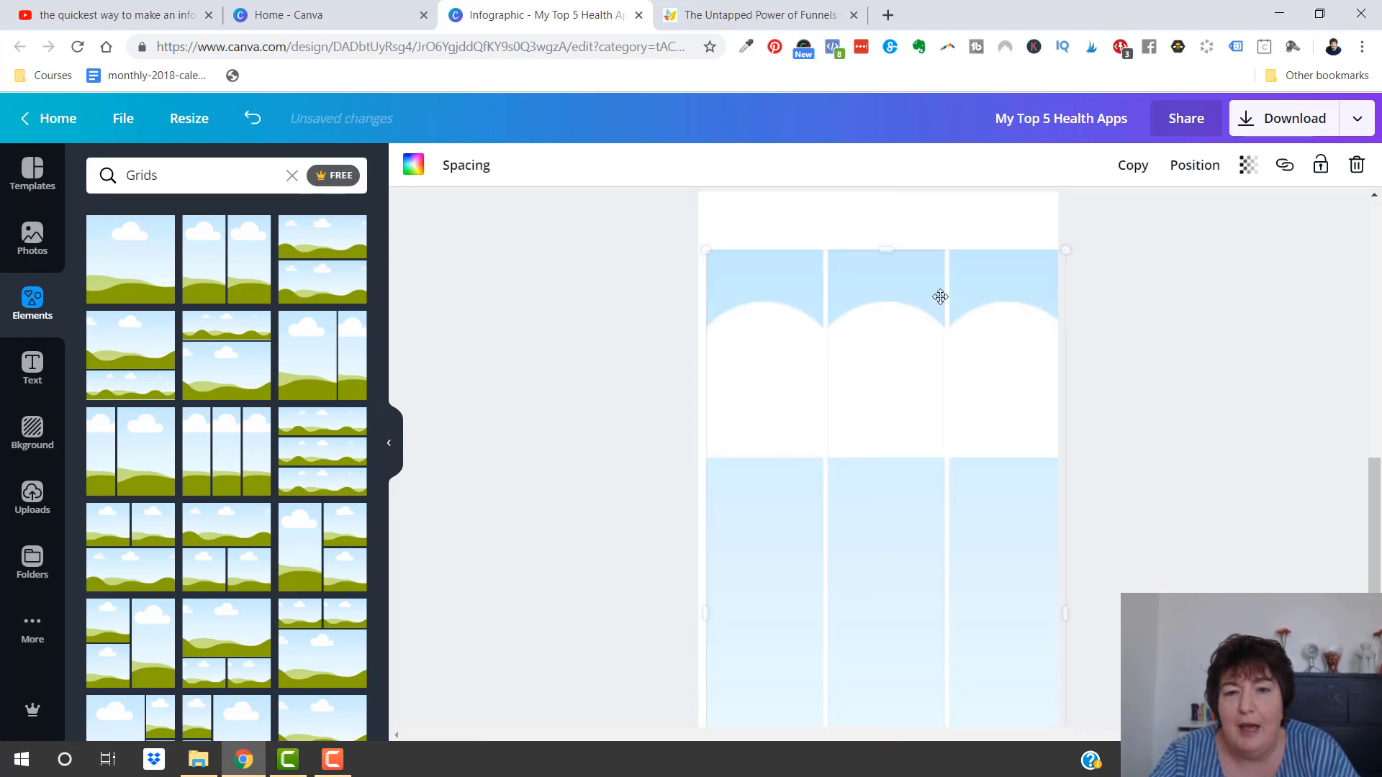
drag(887, 246, 852, 559)
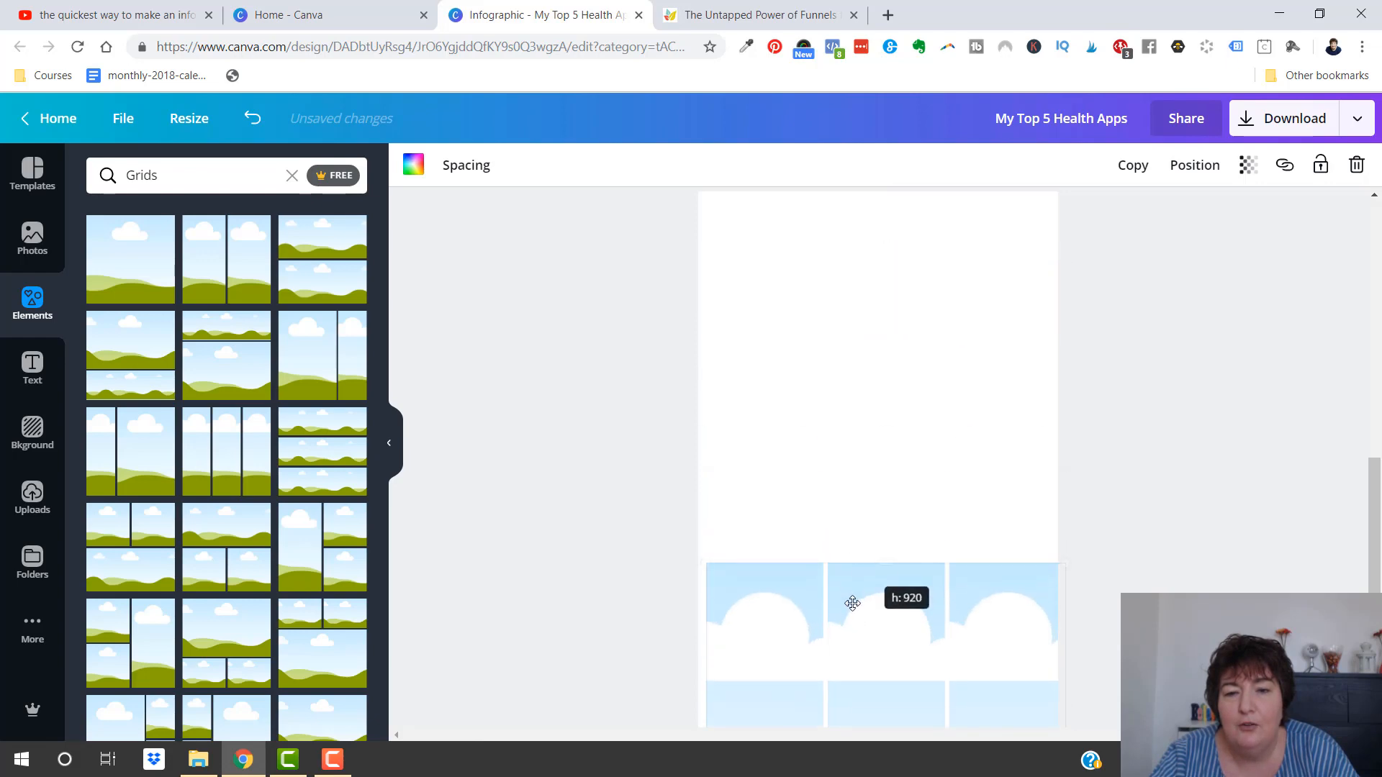
drag(849, 609, 843, 311)
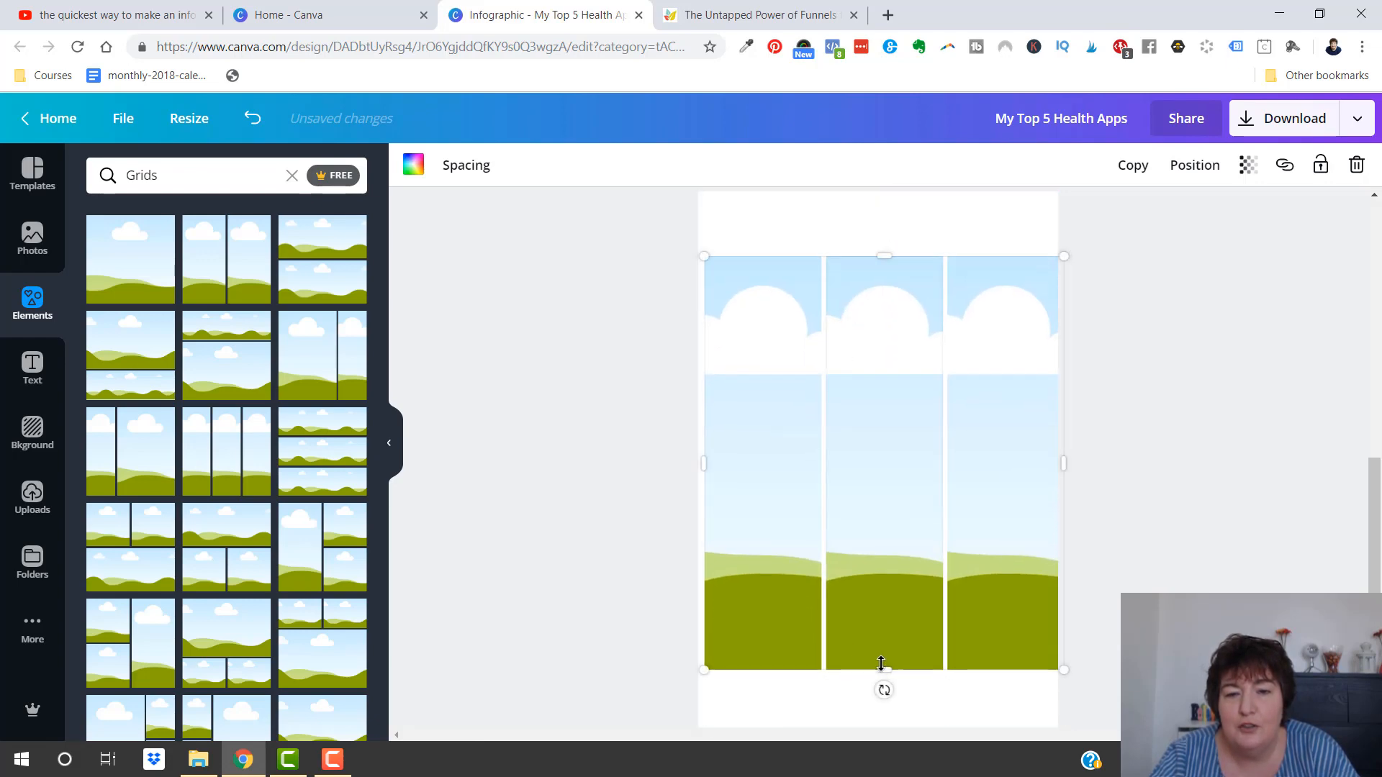
drag(931, 440, 893, 392)
drag(696, 380, 790, 383)
drag(1052, 387, 1027, 387)
View the colour palette options and review the colours used in the infographic template on page 1
click(413, 165)
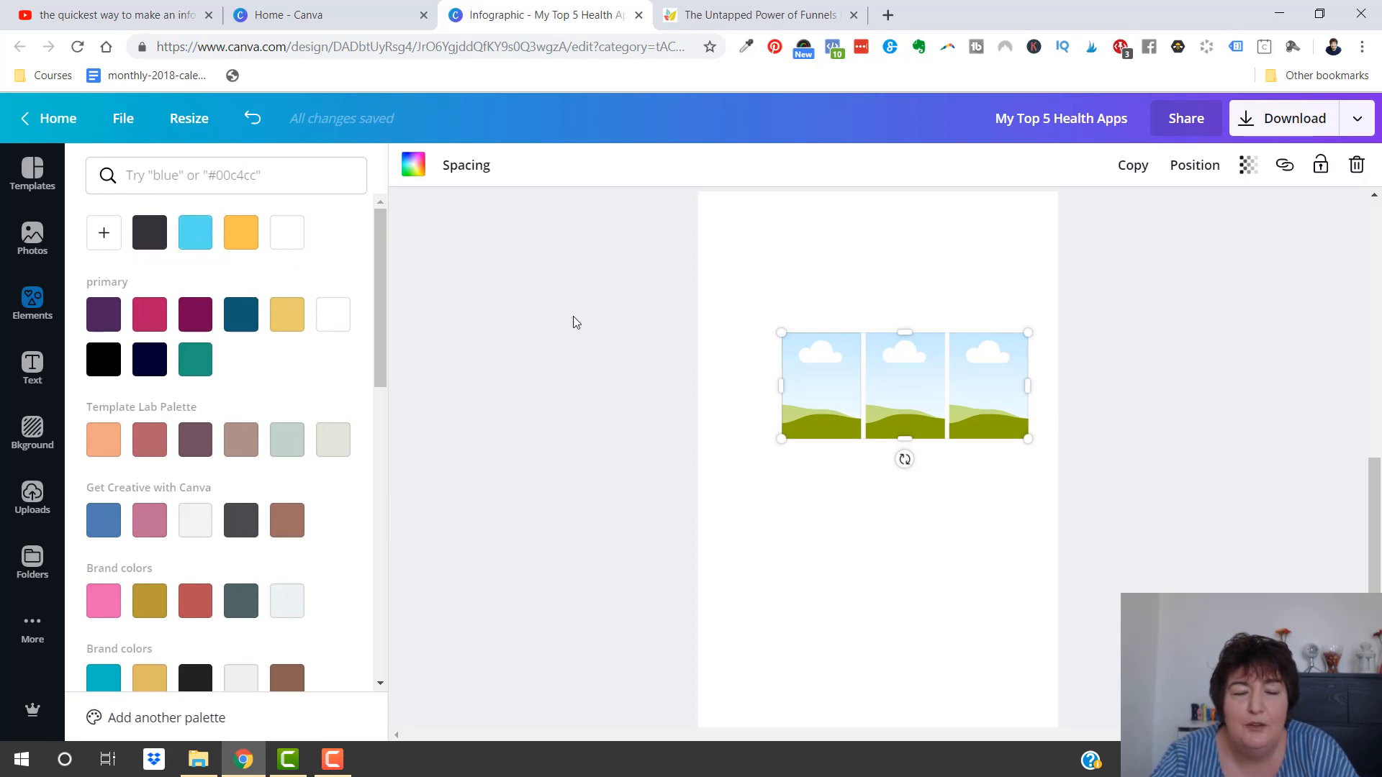
scroll(849, 403, up, 10)
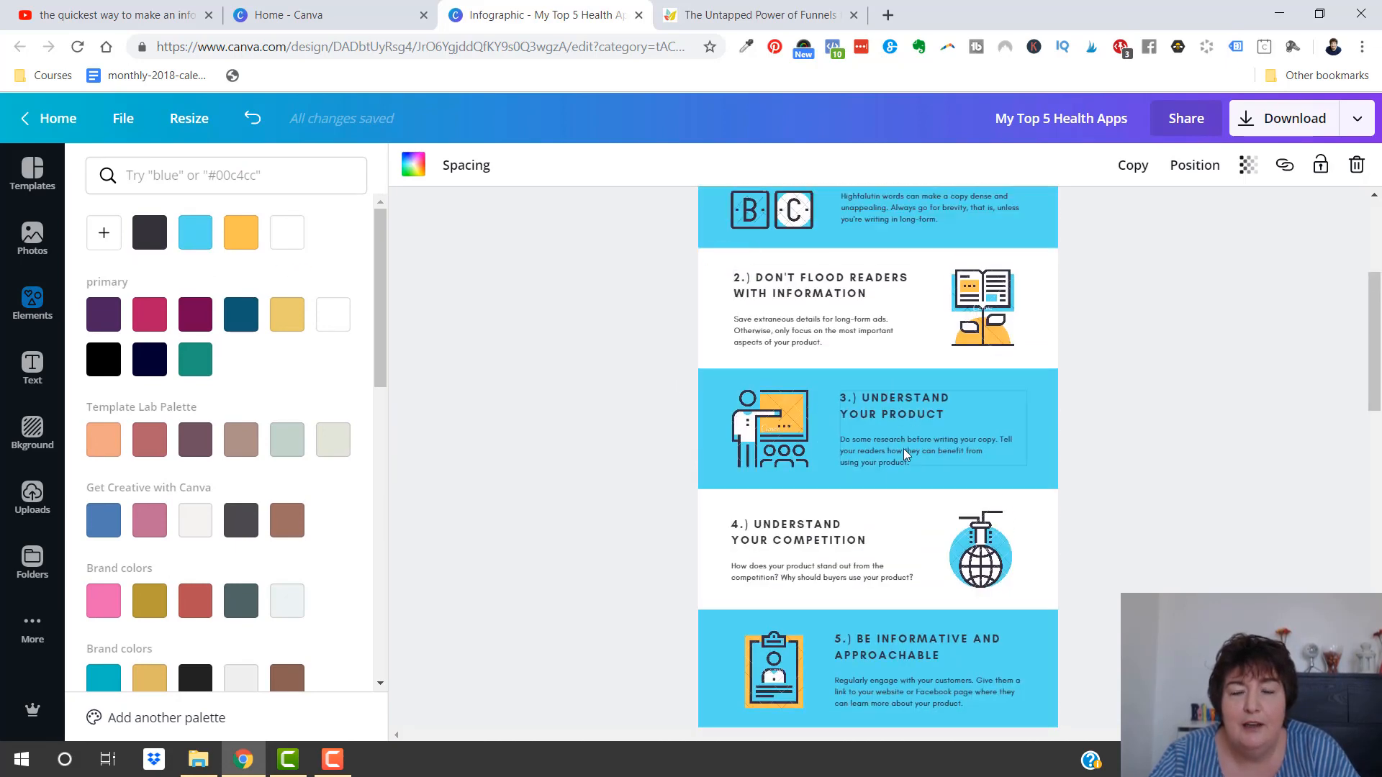
scroll(878, 371, up, 3)
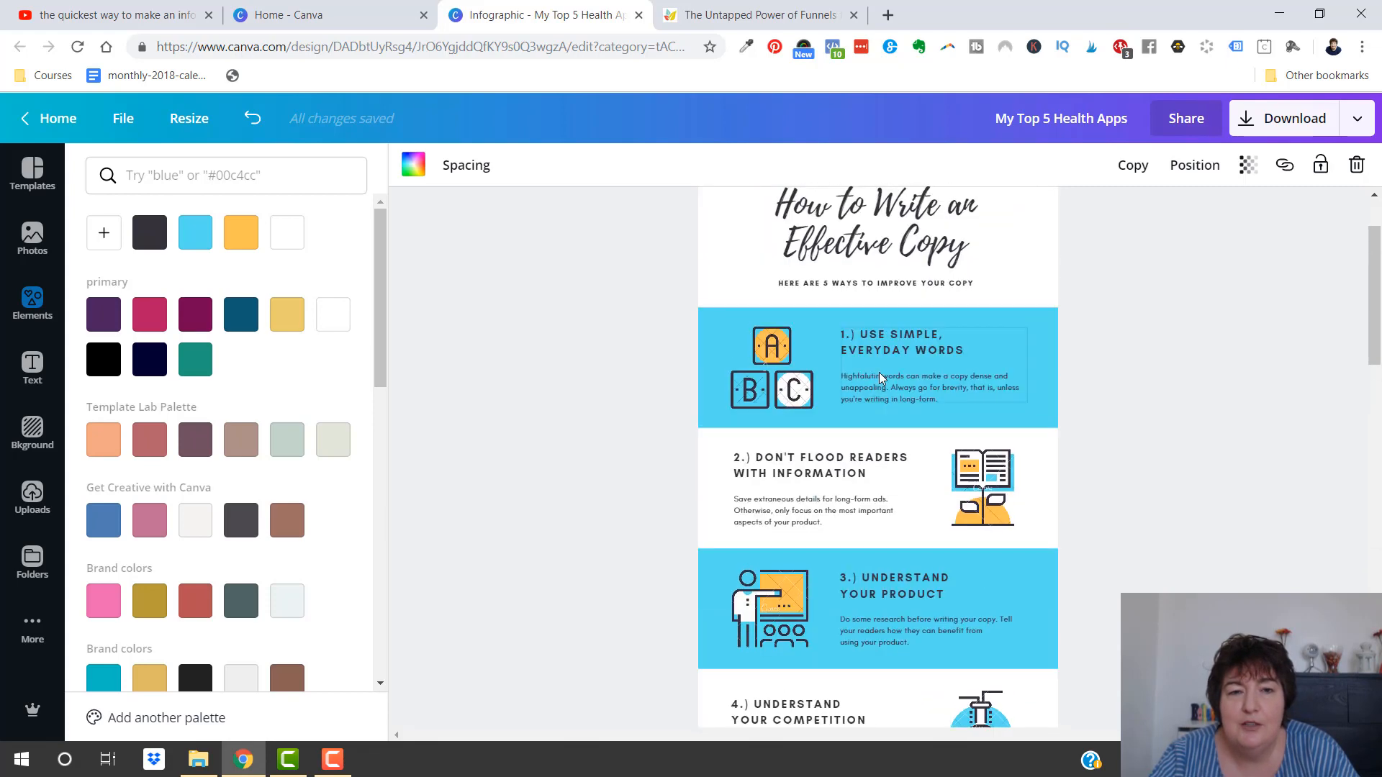
scroll(879, 372, down, 13)
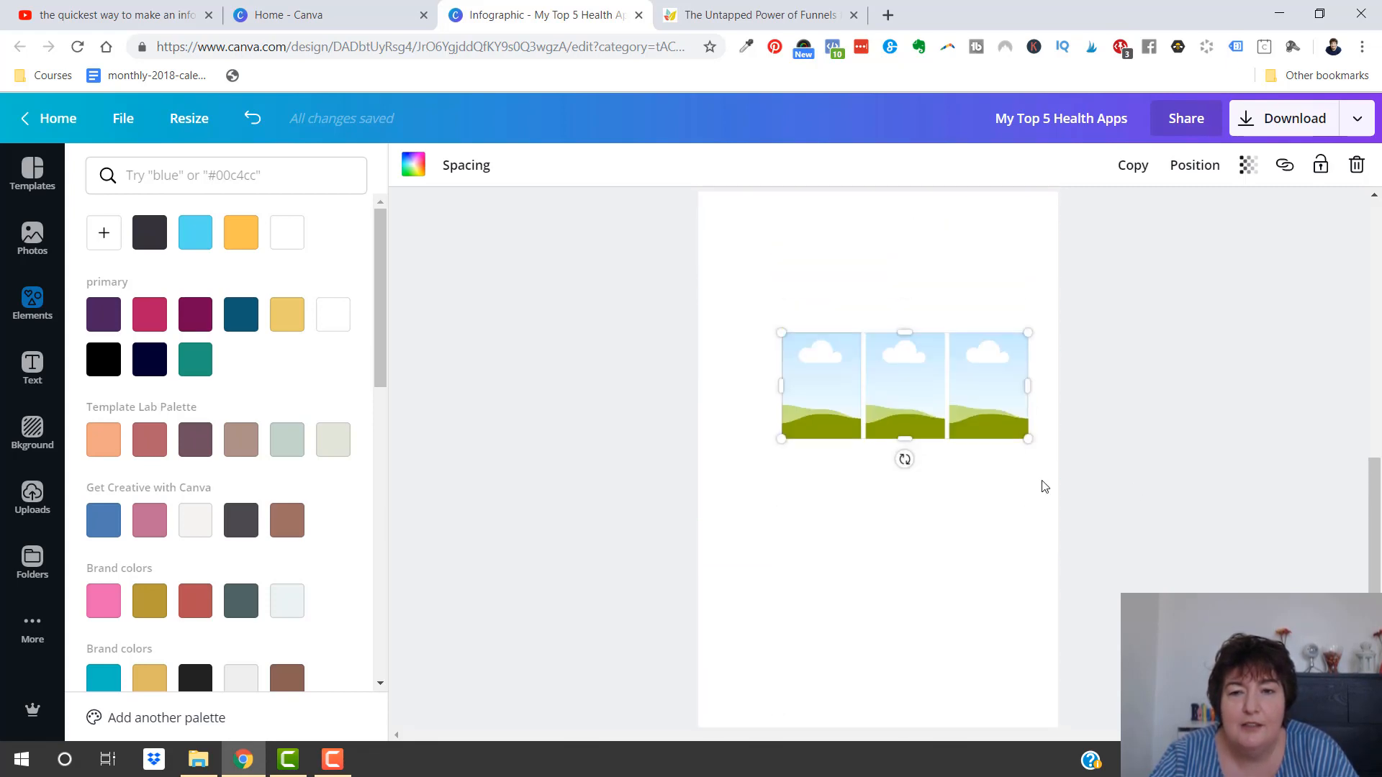
click(1120, 452)
Sample the yellow leaf in the logo on the funnels blog post with the page colour picker
click(818, 14)
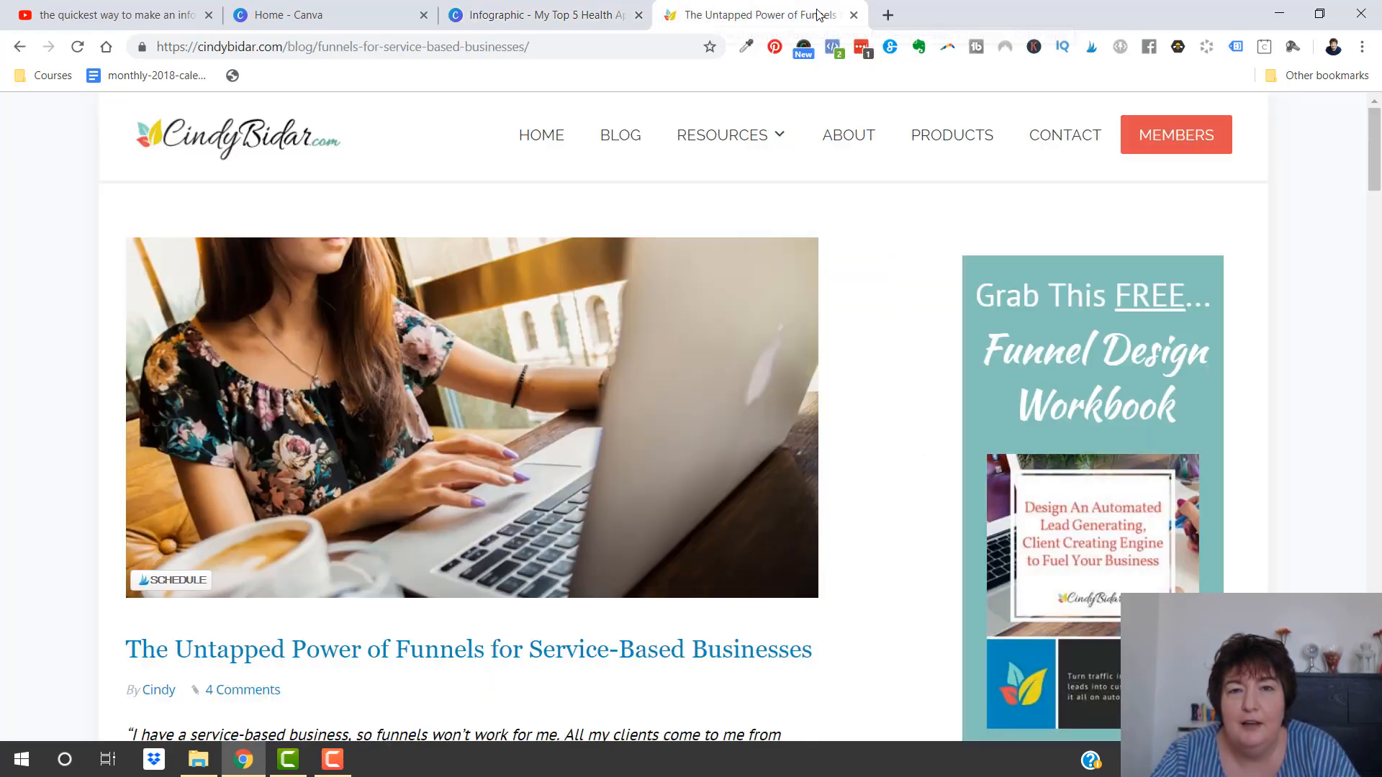
click(745, 46)
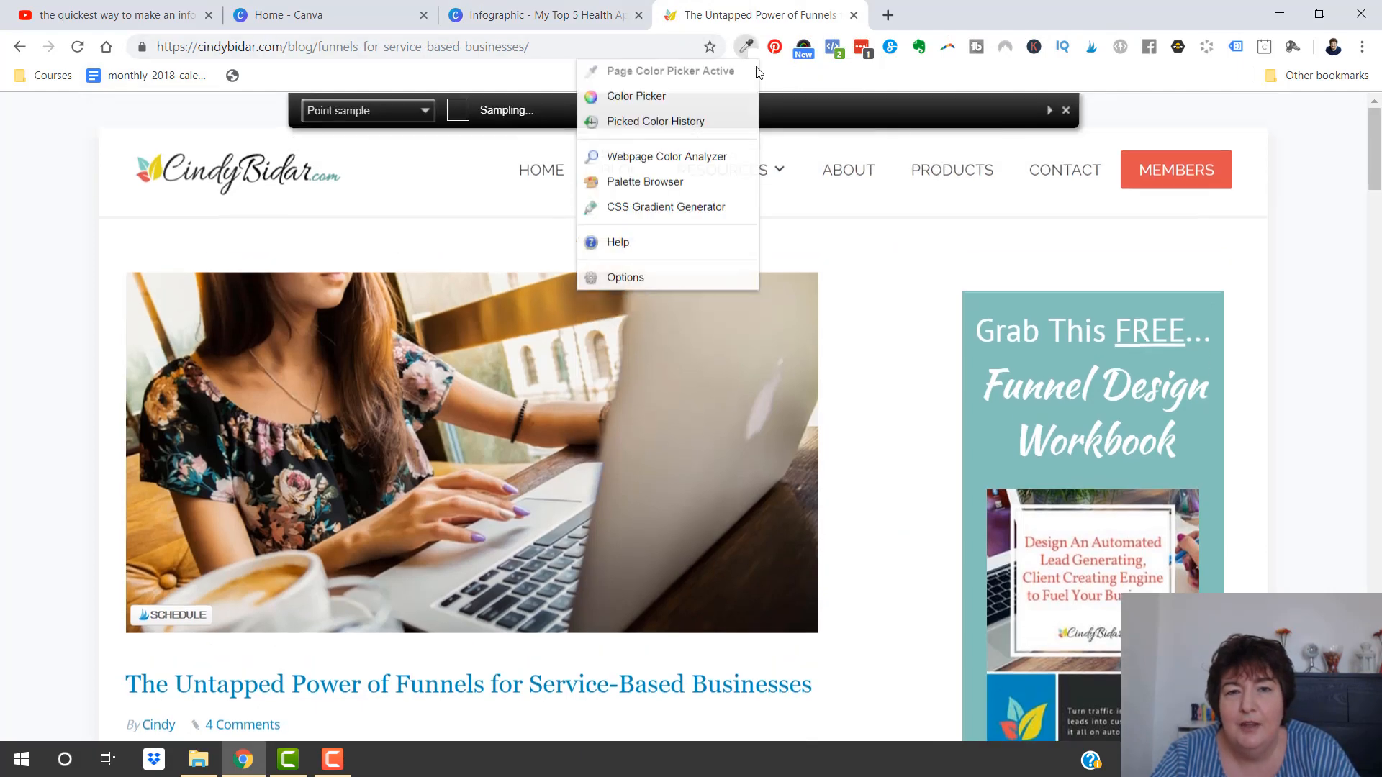
click(627, 72)
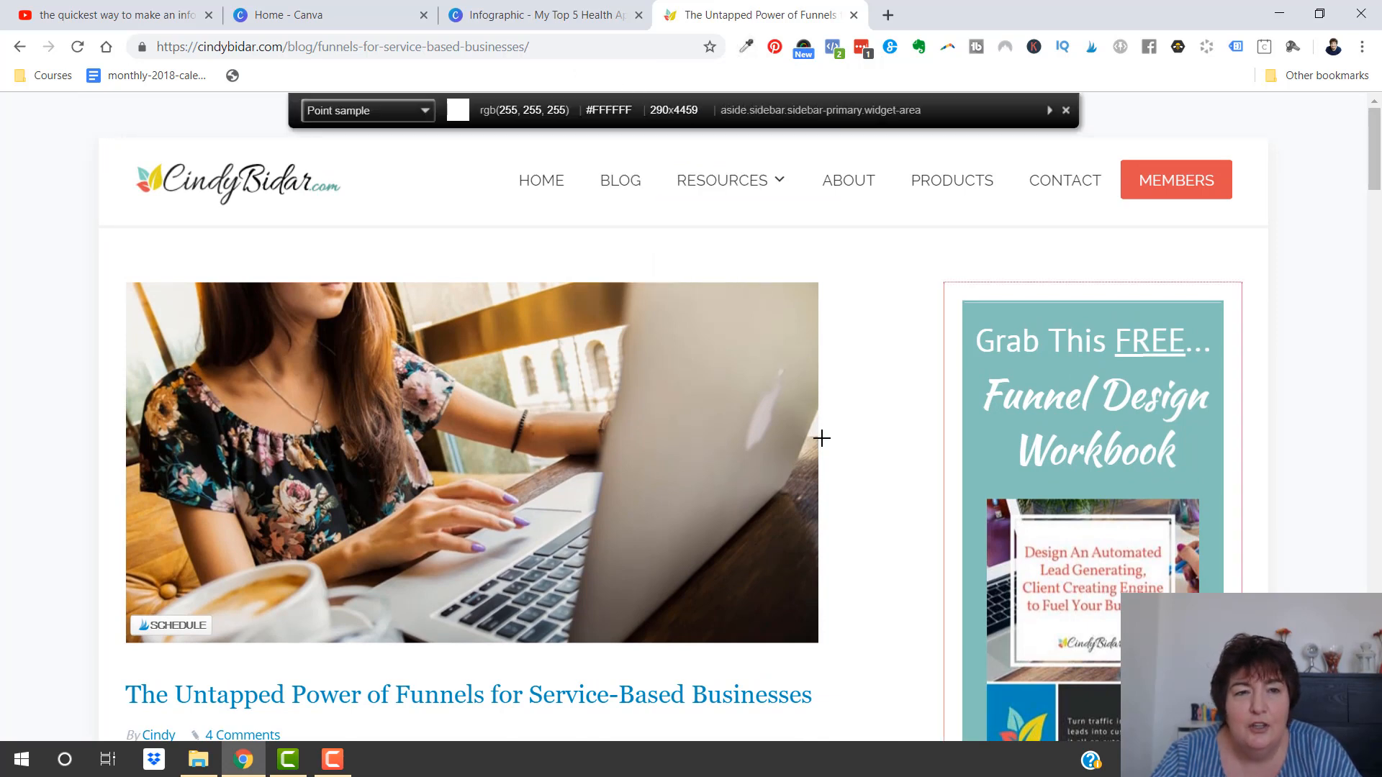
click(156, 174)
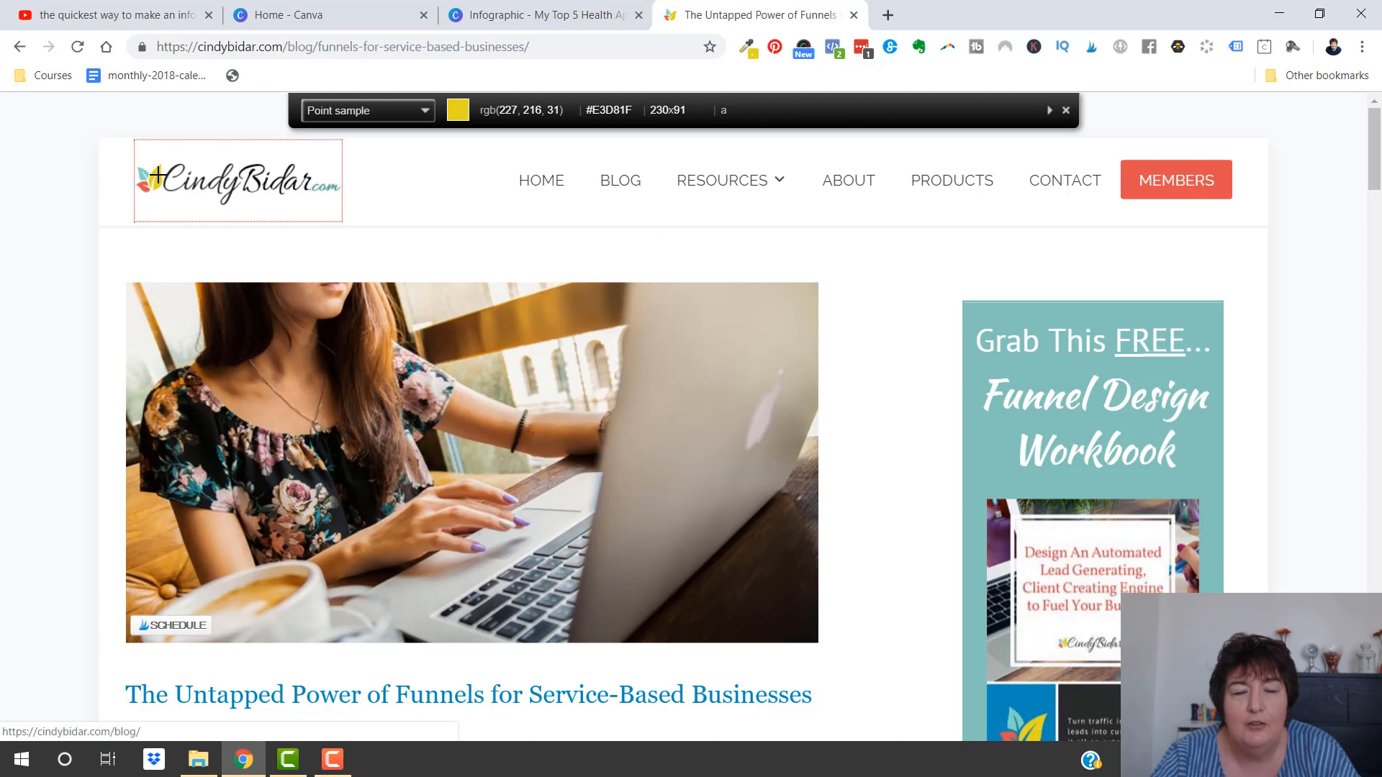
click(156, 175)
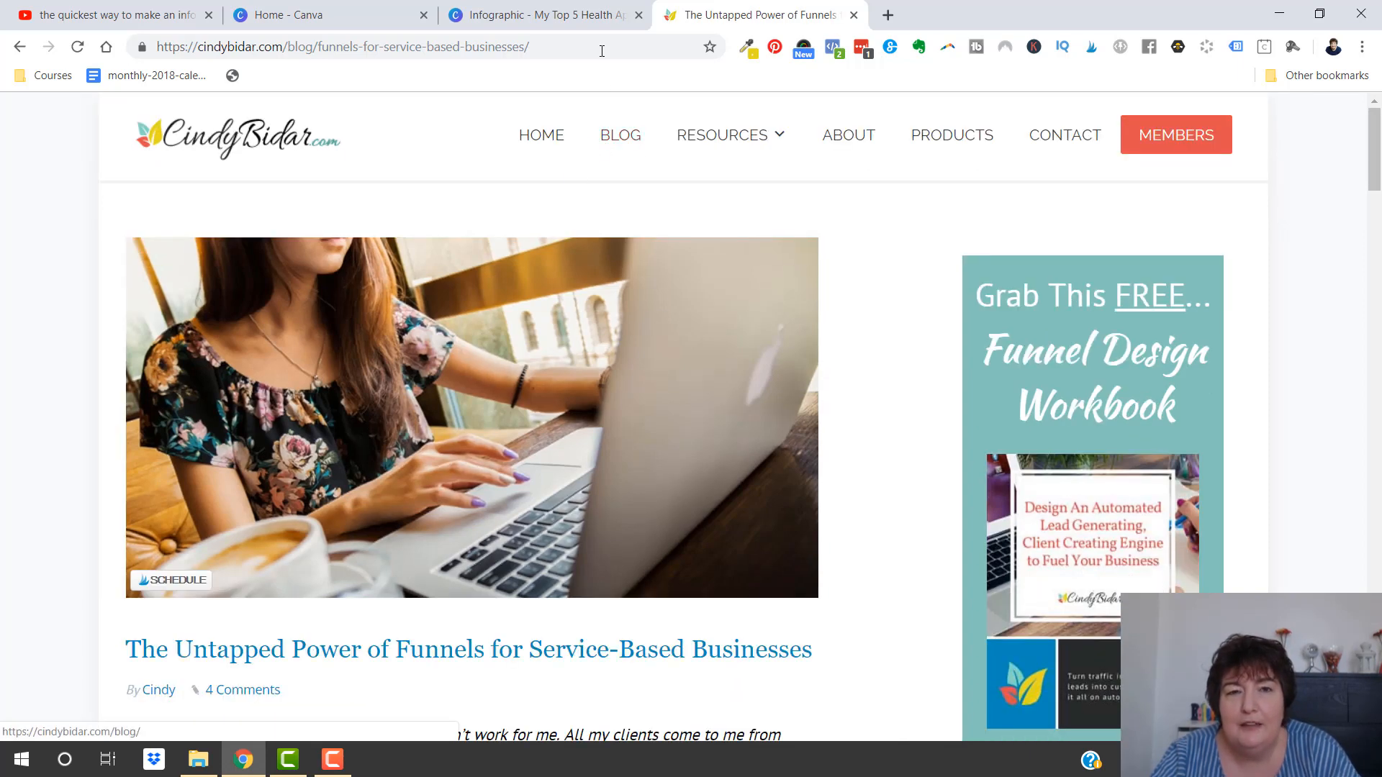
Fill the first cell of the three-column grid on page 2 with the sampled yellow #E3D81F
click(540, 14)
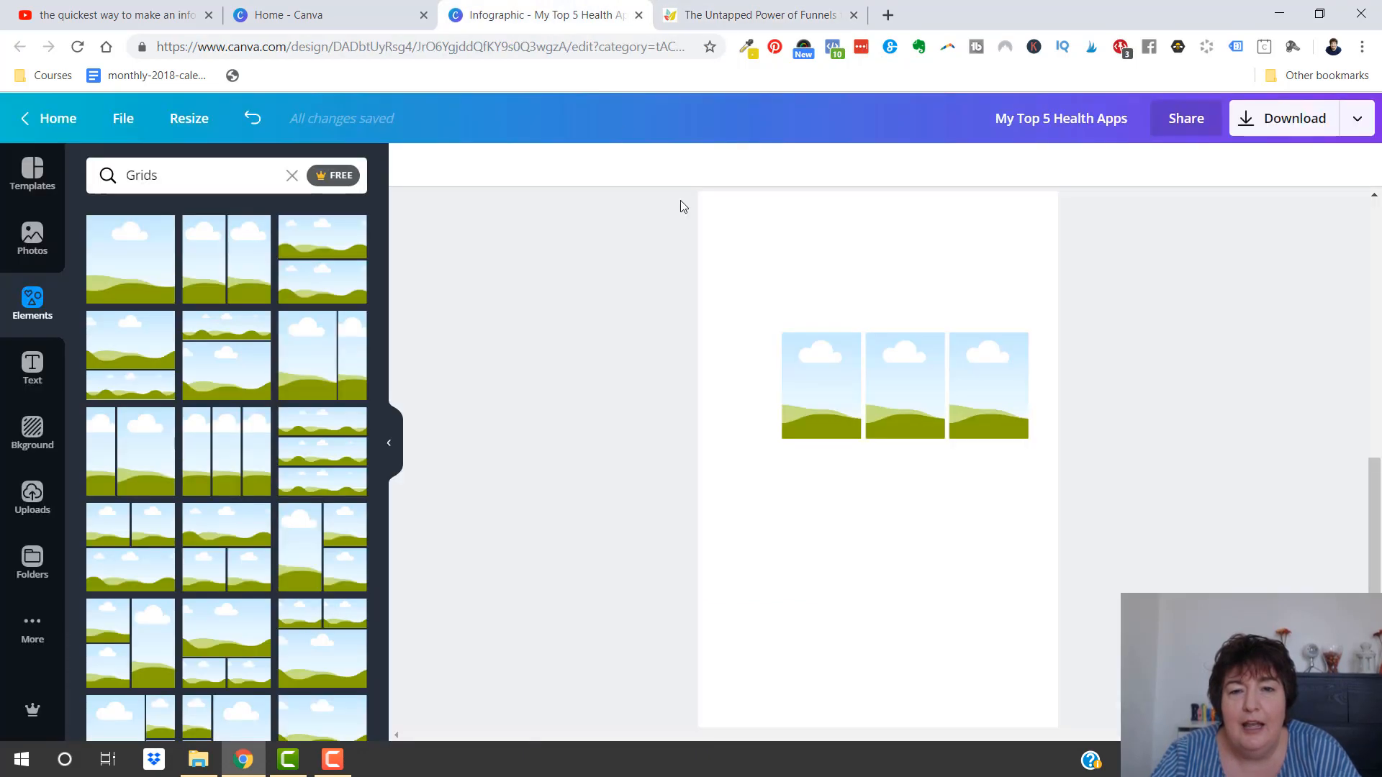
click(811, 385)
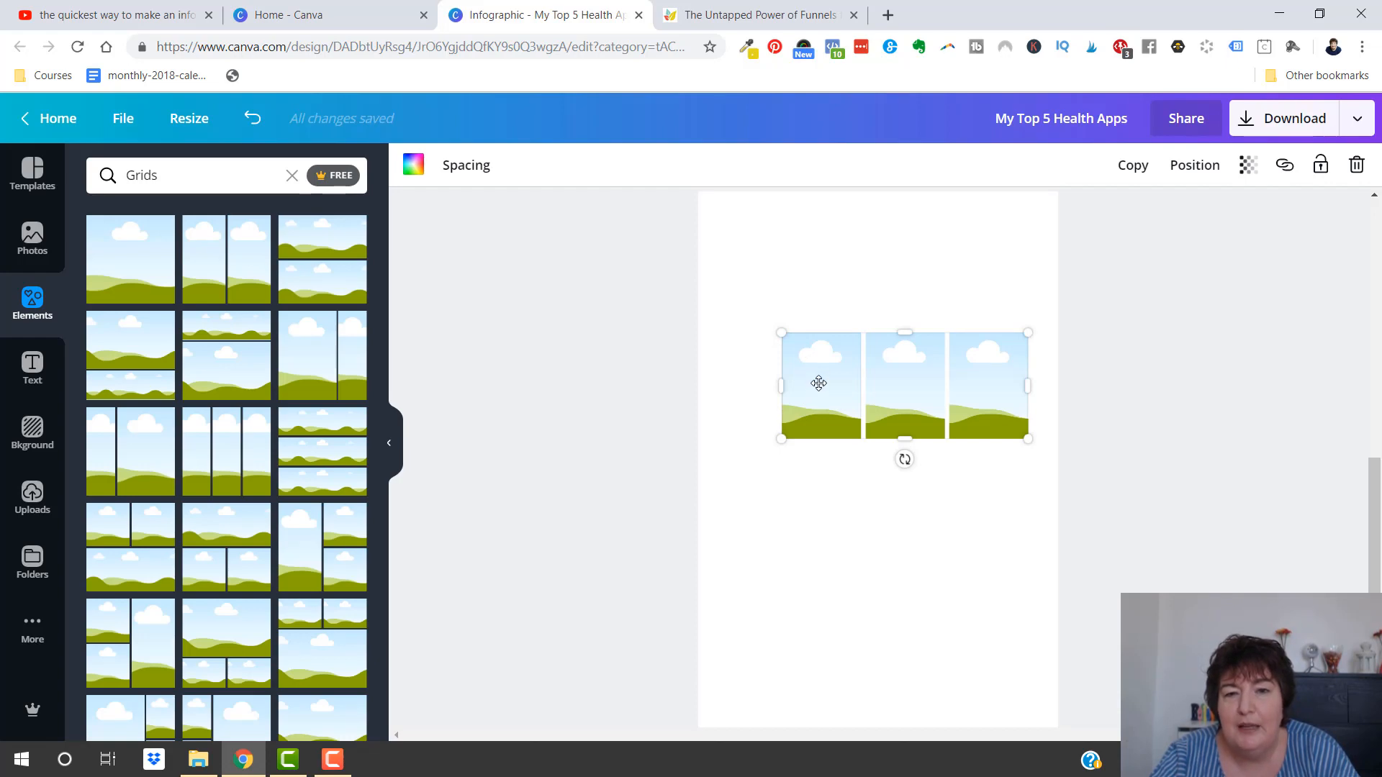
click(417, 171)
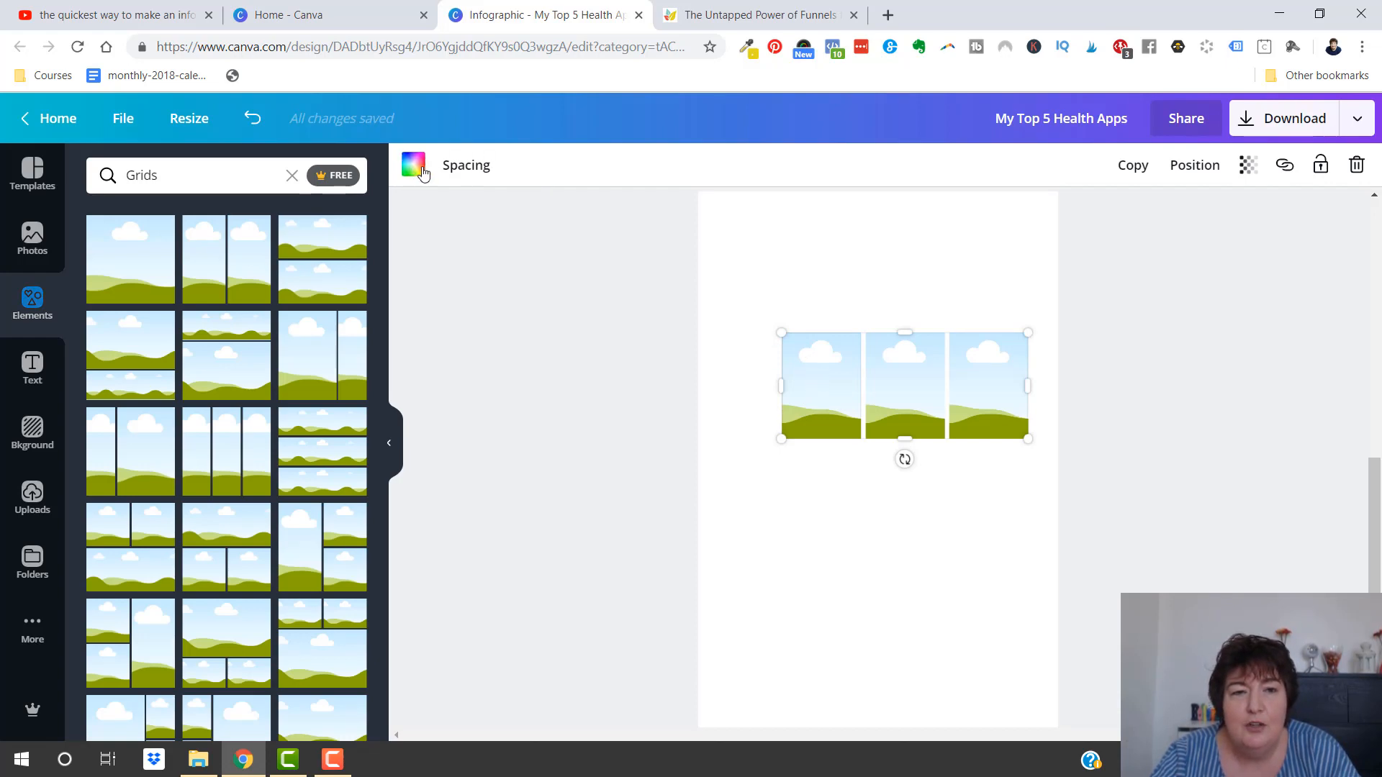
click(253, 174)
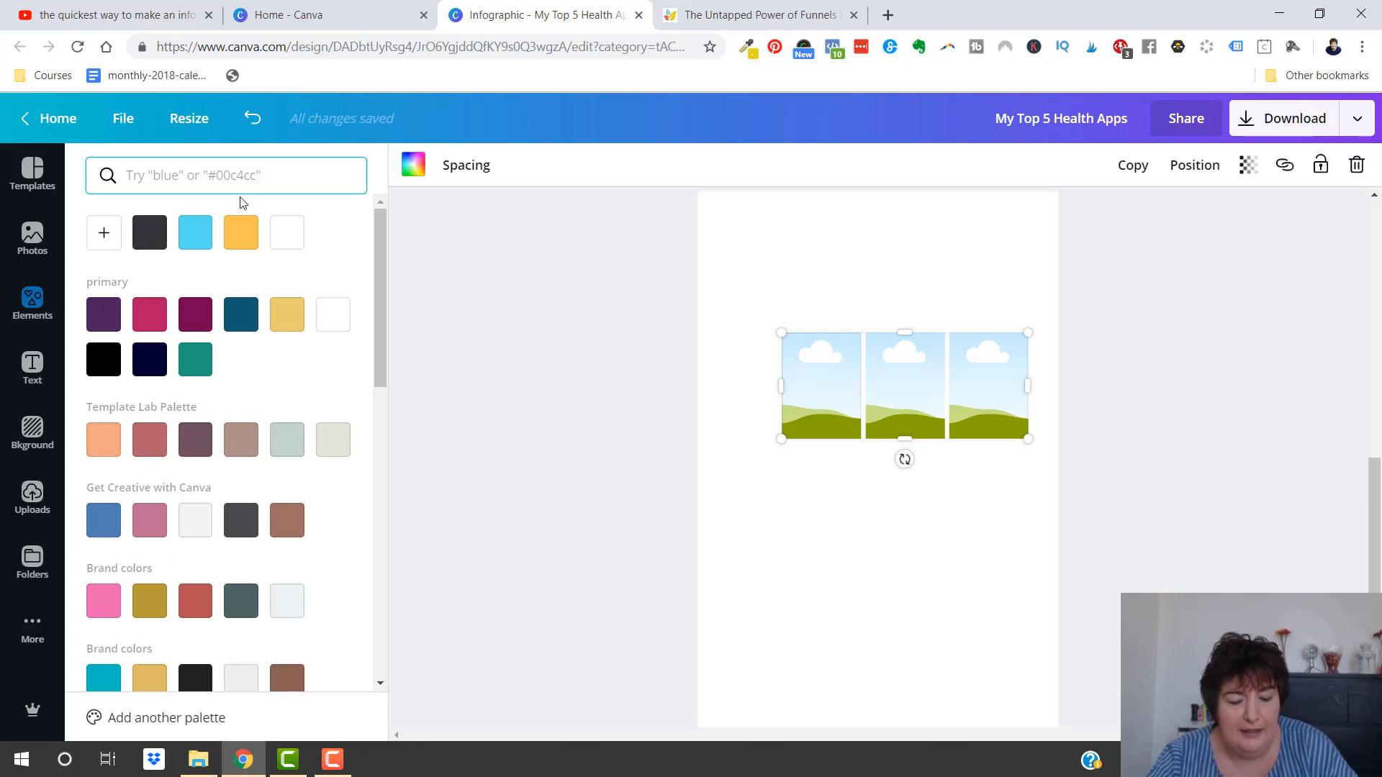
key(ctrl+v)
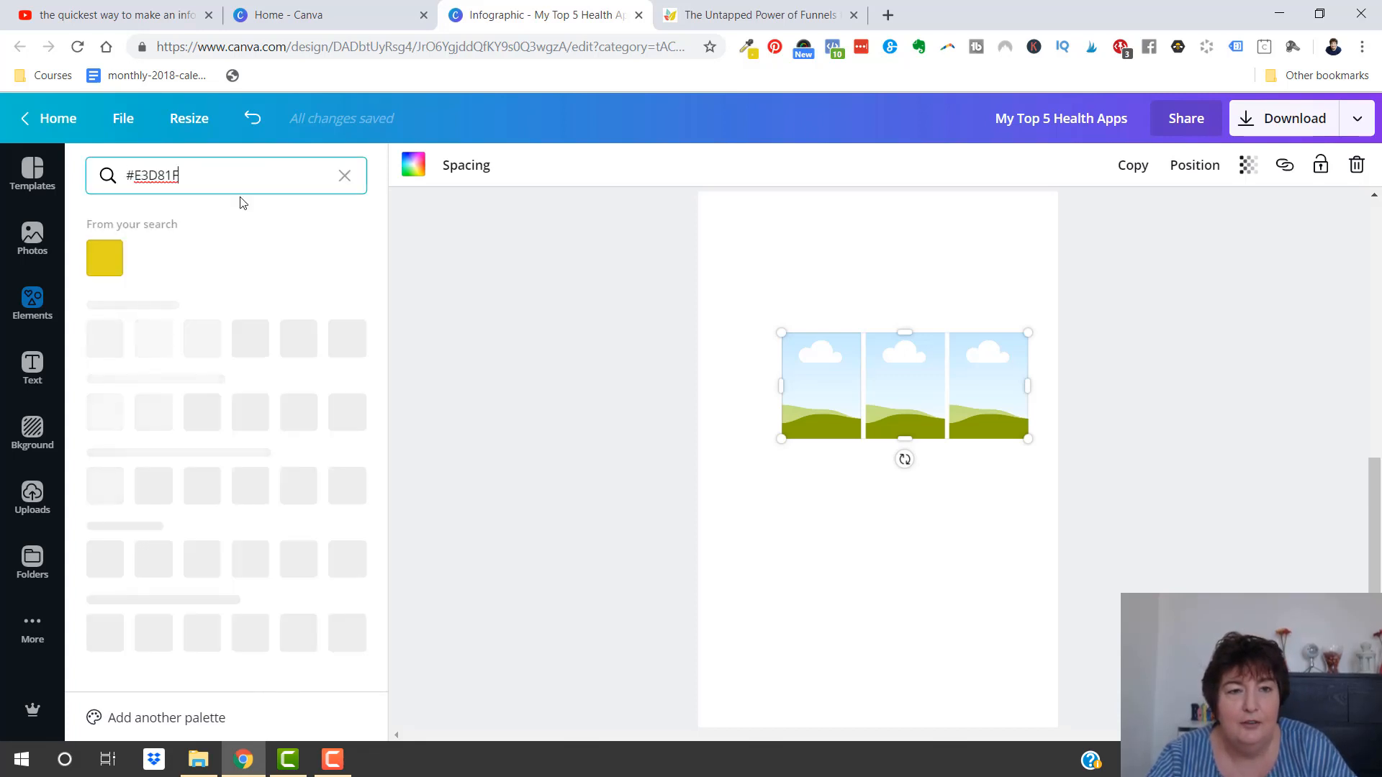
click(103, 261)
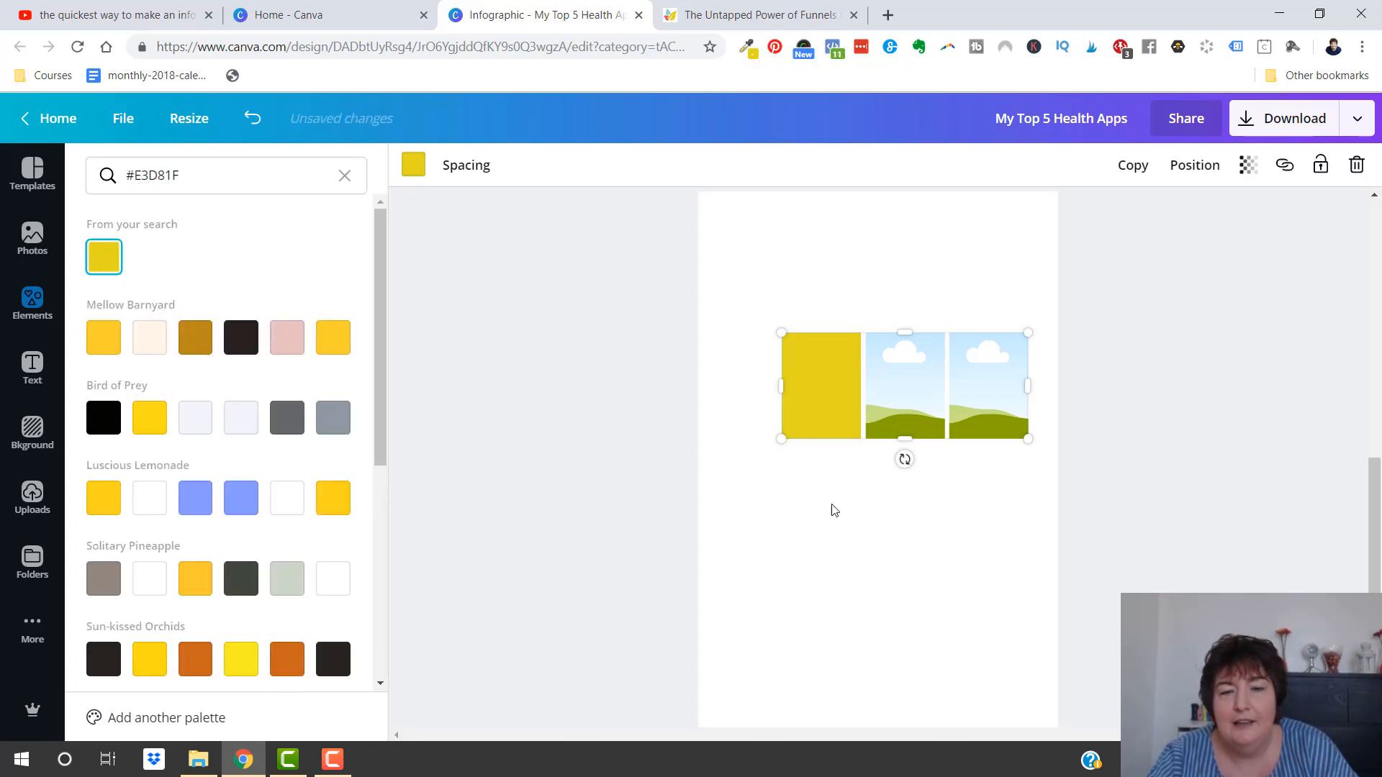
click(834, 509)
click(414, 167)
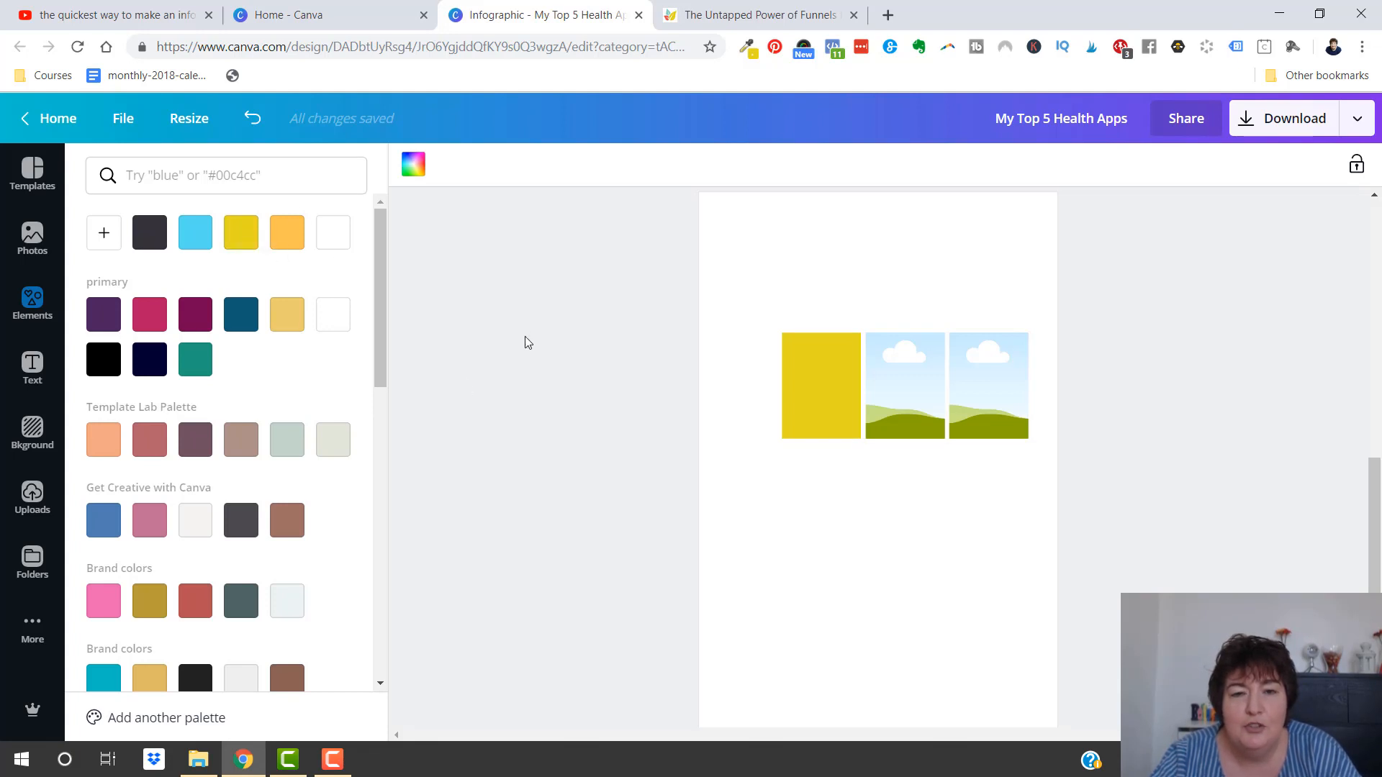
click(562, 333)
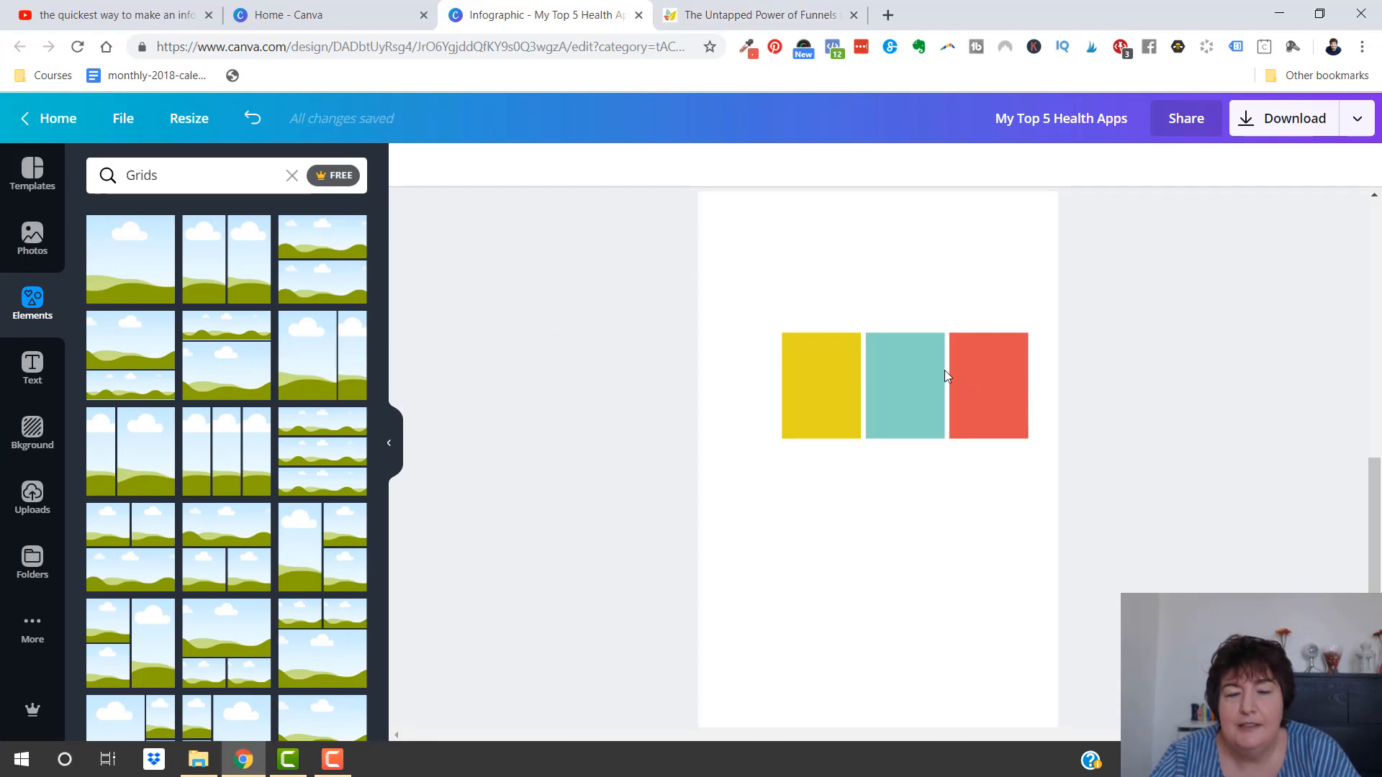
Check the document palette for the grid's colours, and shift the yellow, teal and red grid slightly to the left
click(802, 380)
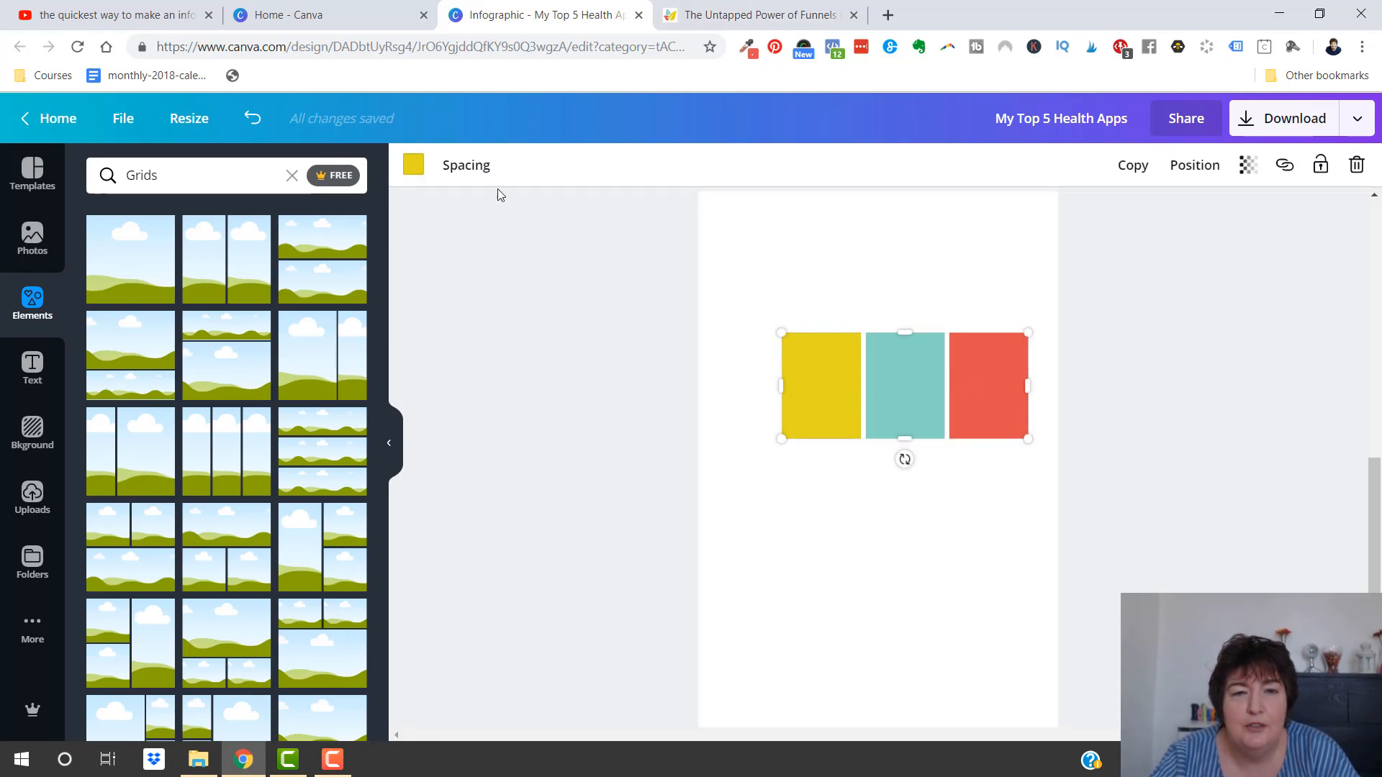
click(413, 167)
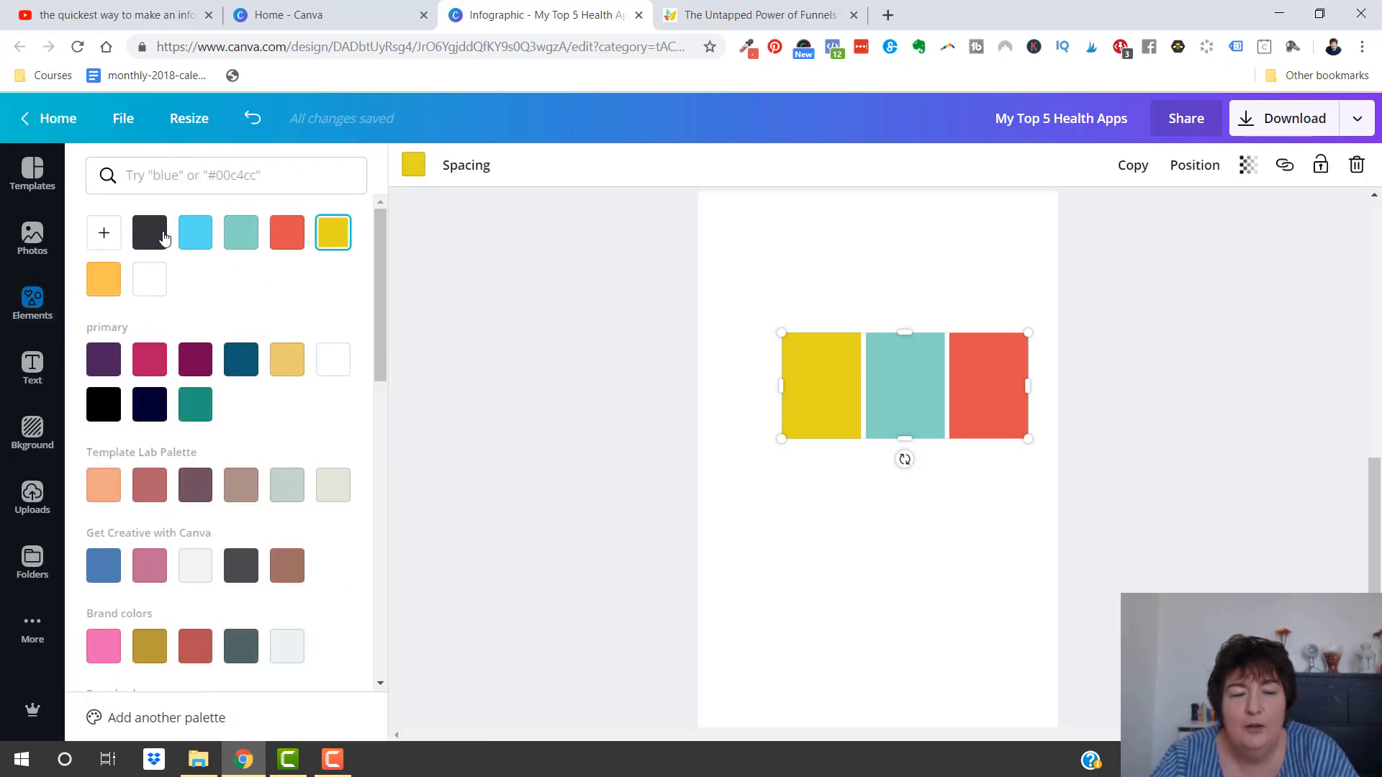
click(486, 355)
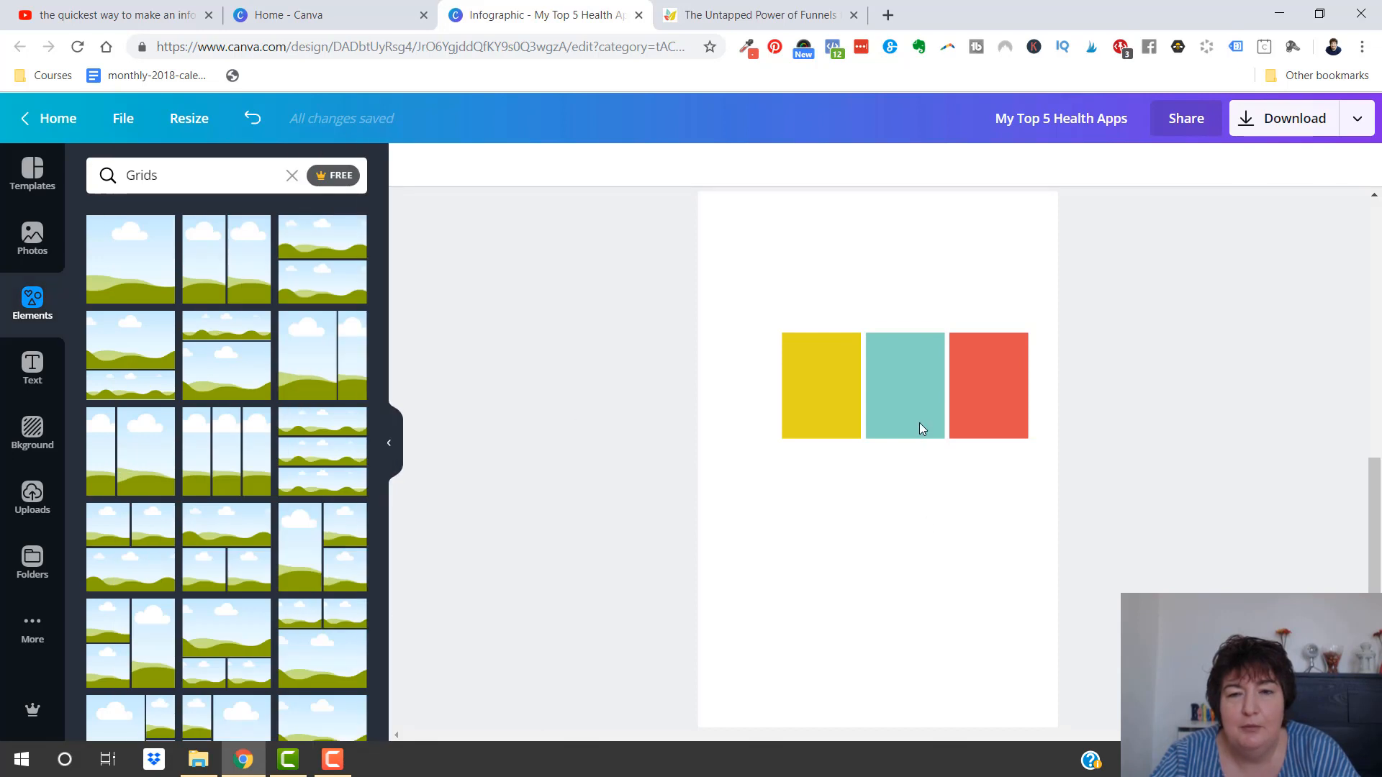
drag(918, 422, 893, 411)
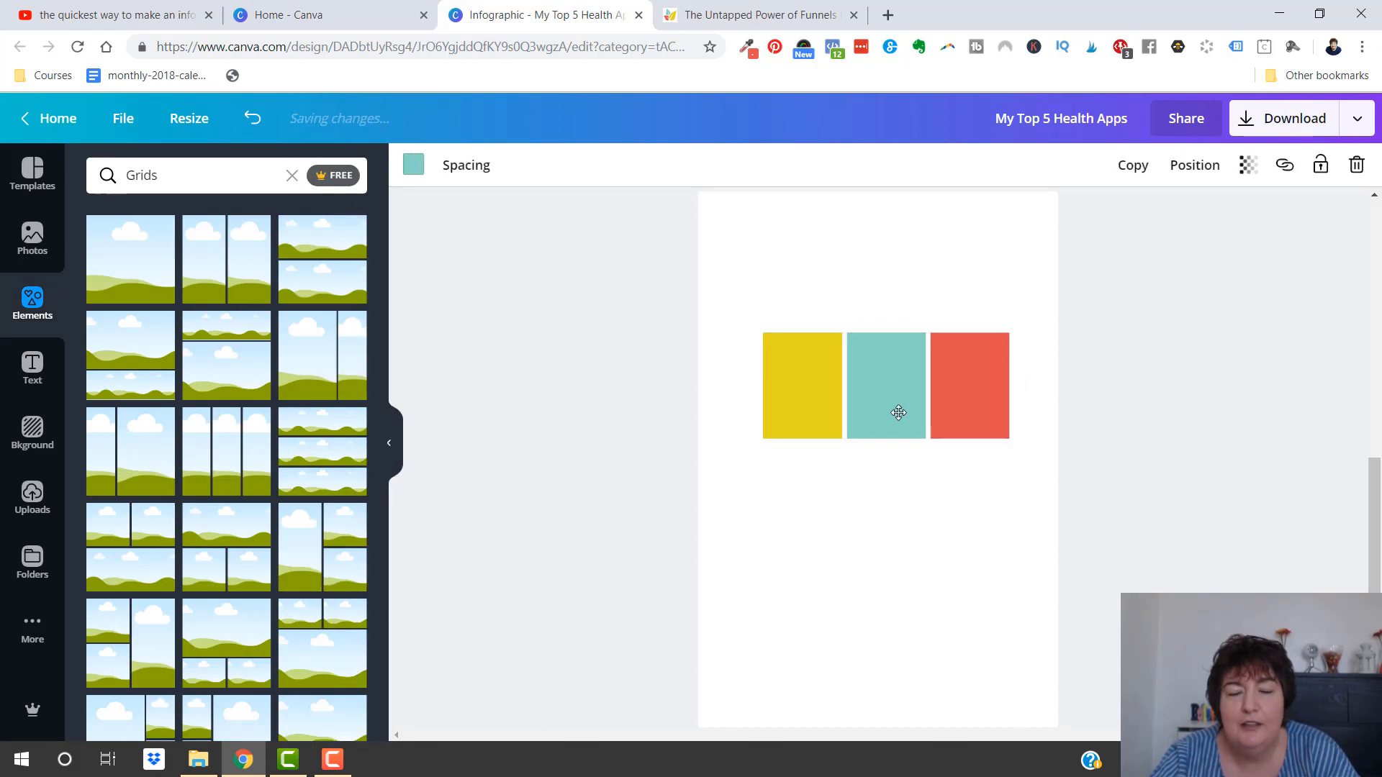
click(655, 402)
On page 1, recolour the top banner teal #83d4c2 and apply that replacement to every element in the same blue
scroll(654, 401, up, 3)
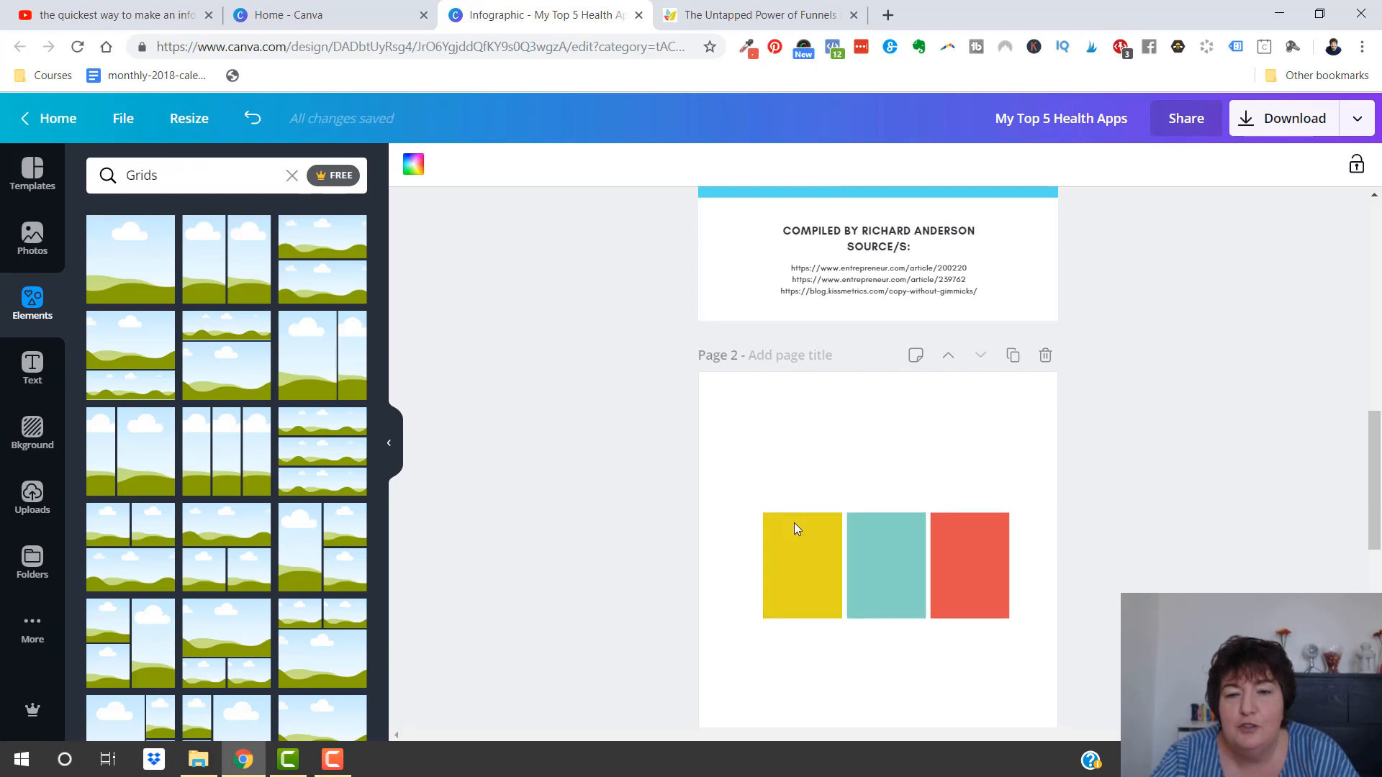
scroll(1155, 547, up, 5)
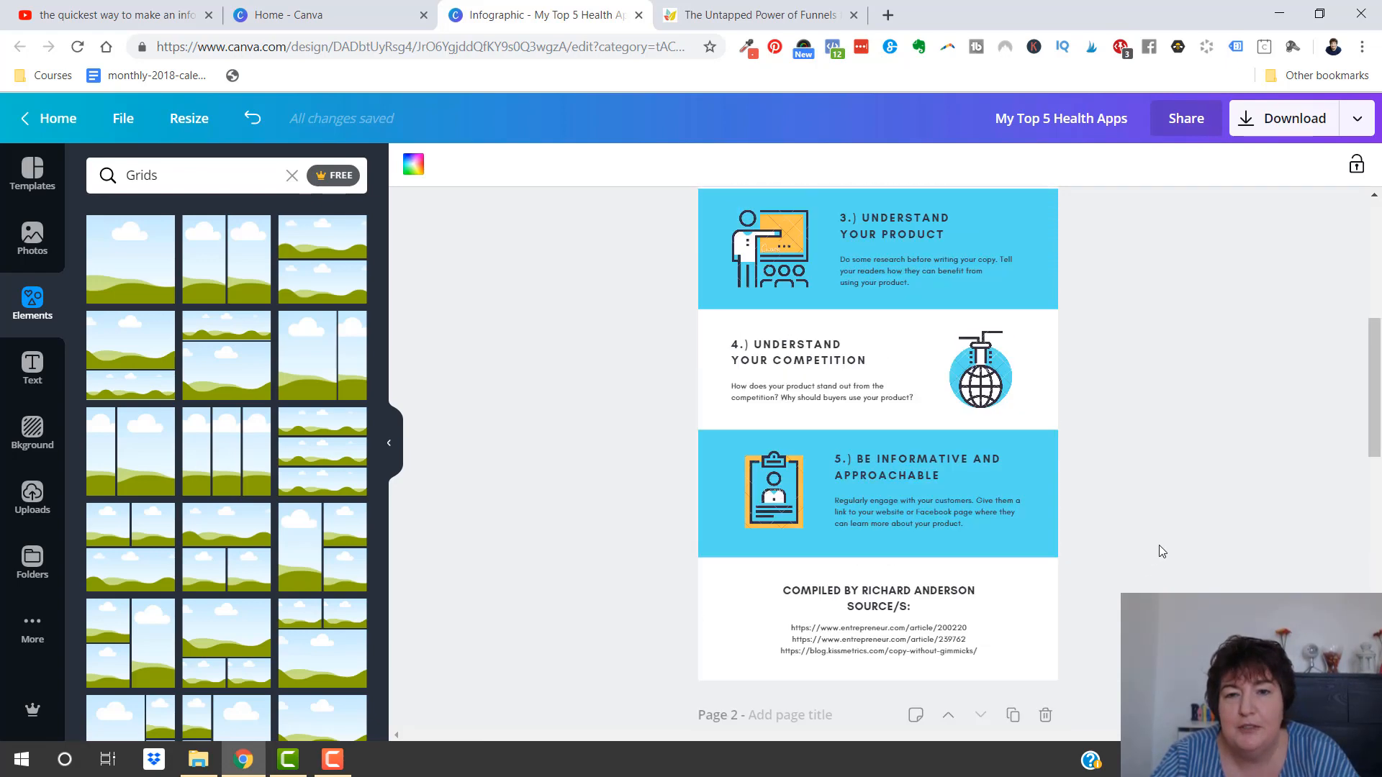
scroll(1158, 545, down, 5)
scroll(1158, 545, up, 10)
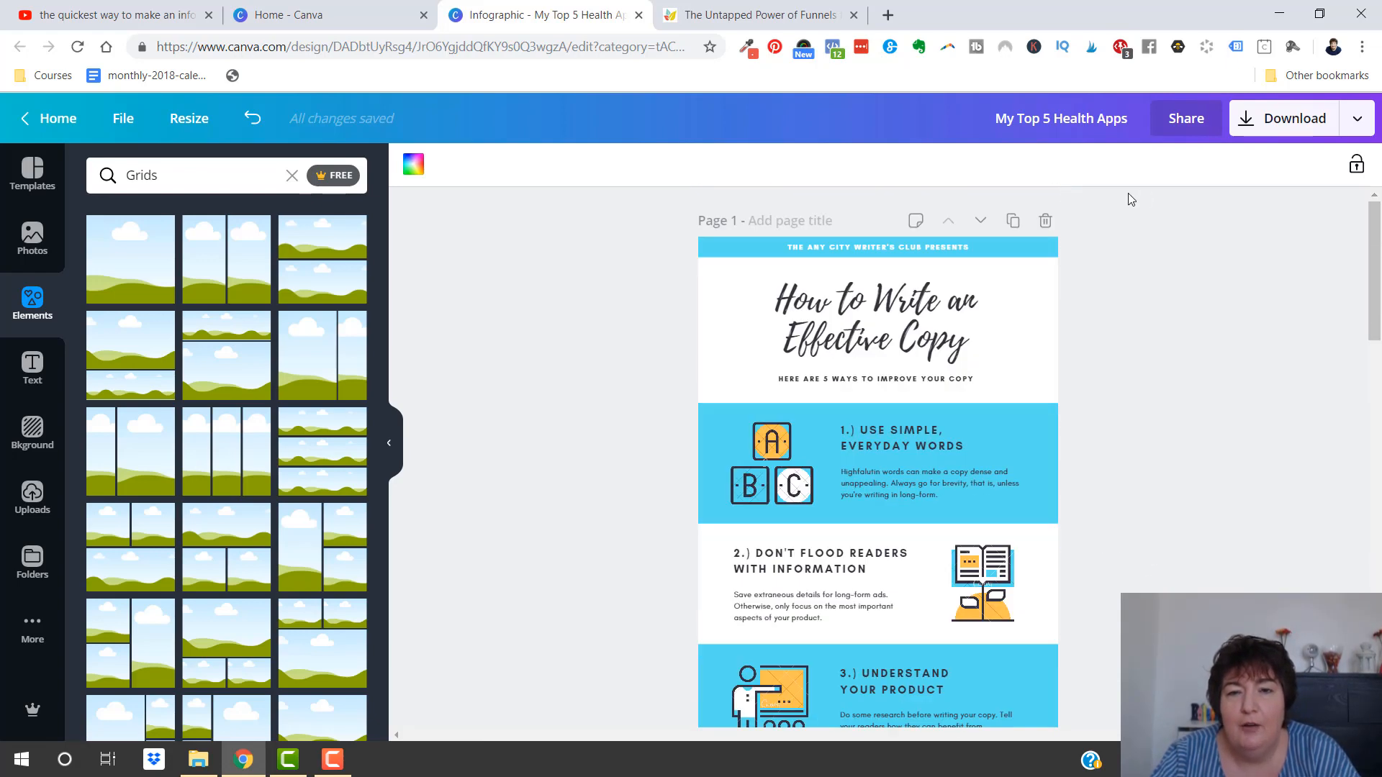
click(1044, 249)
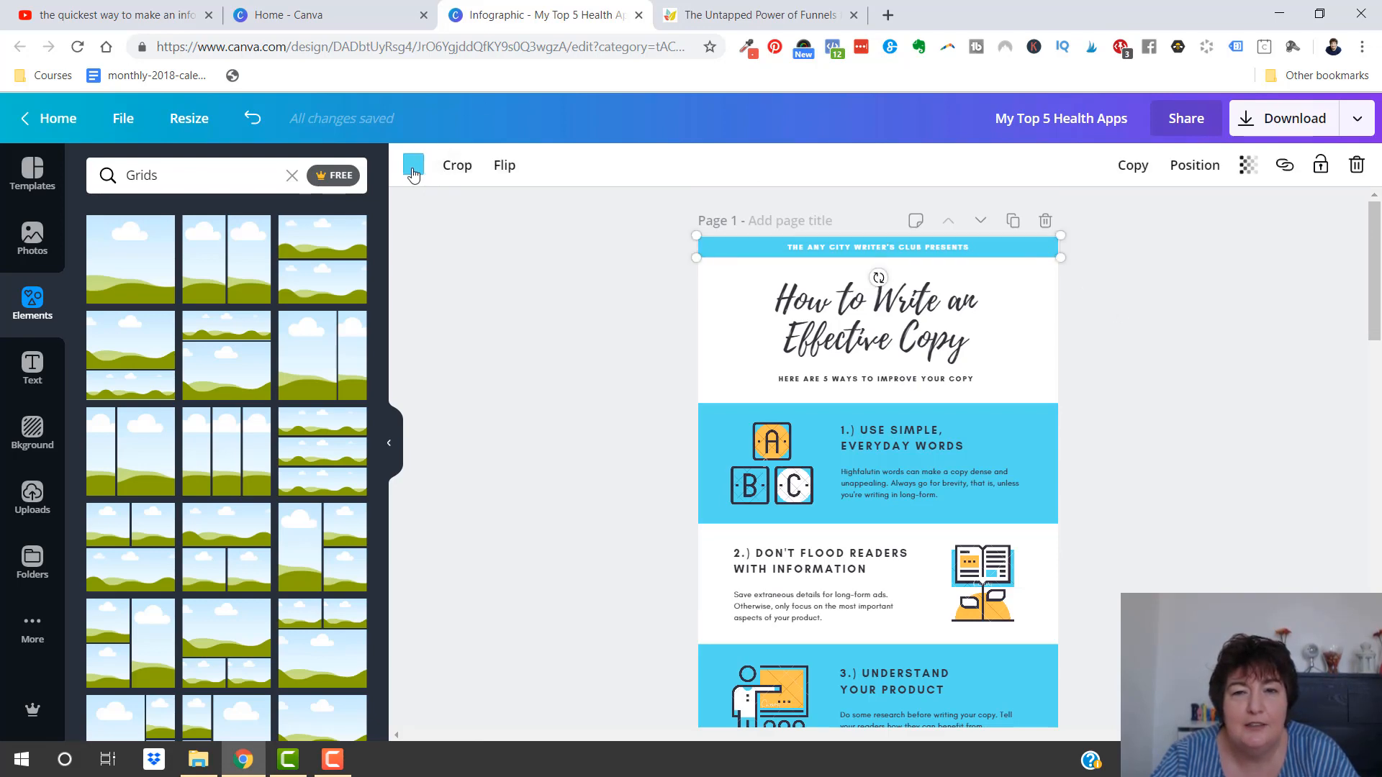
click(413, 172)
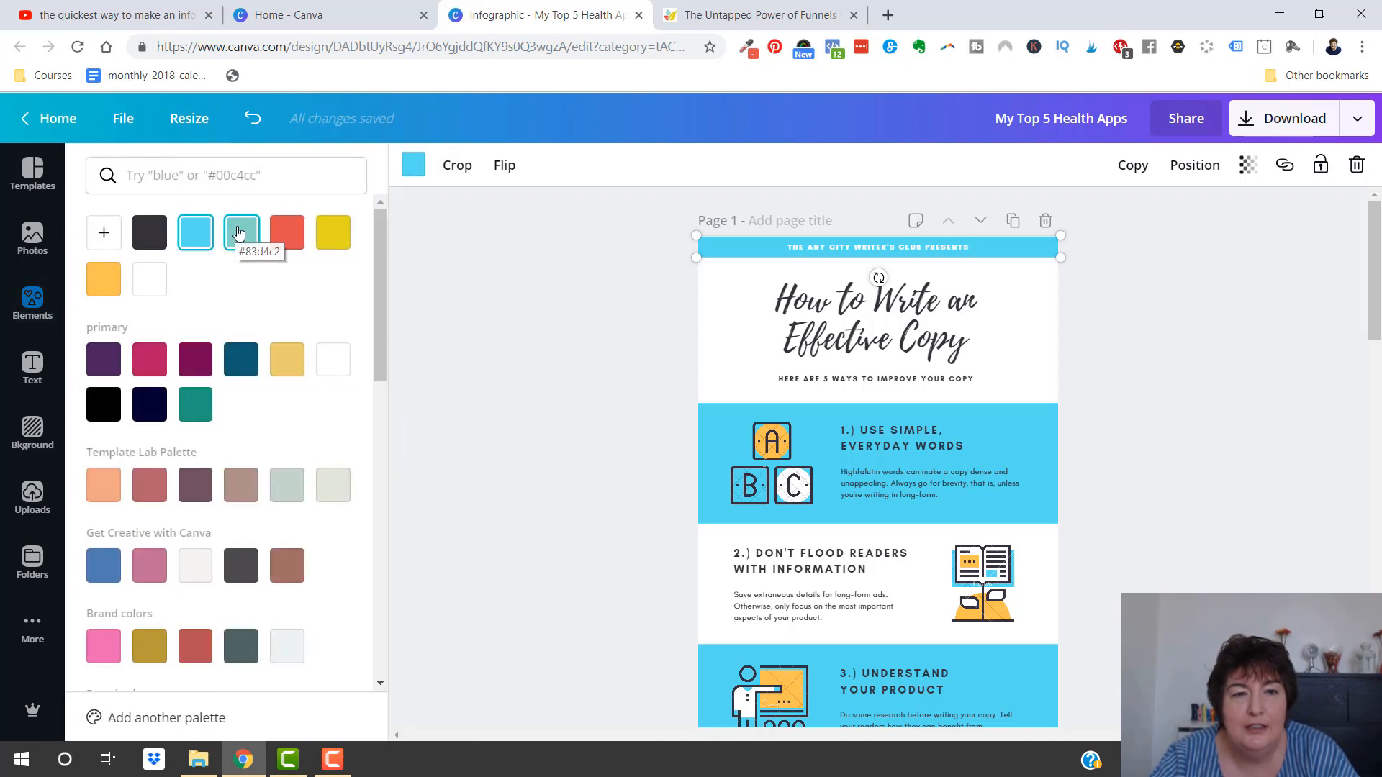
click(241, 249)
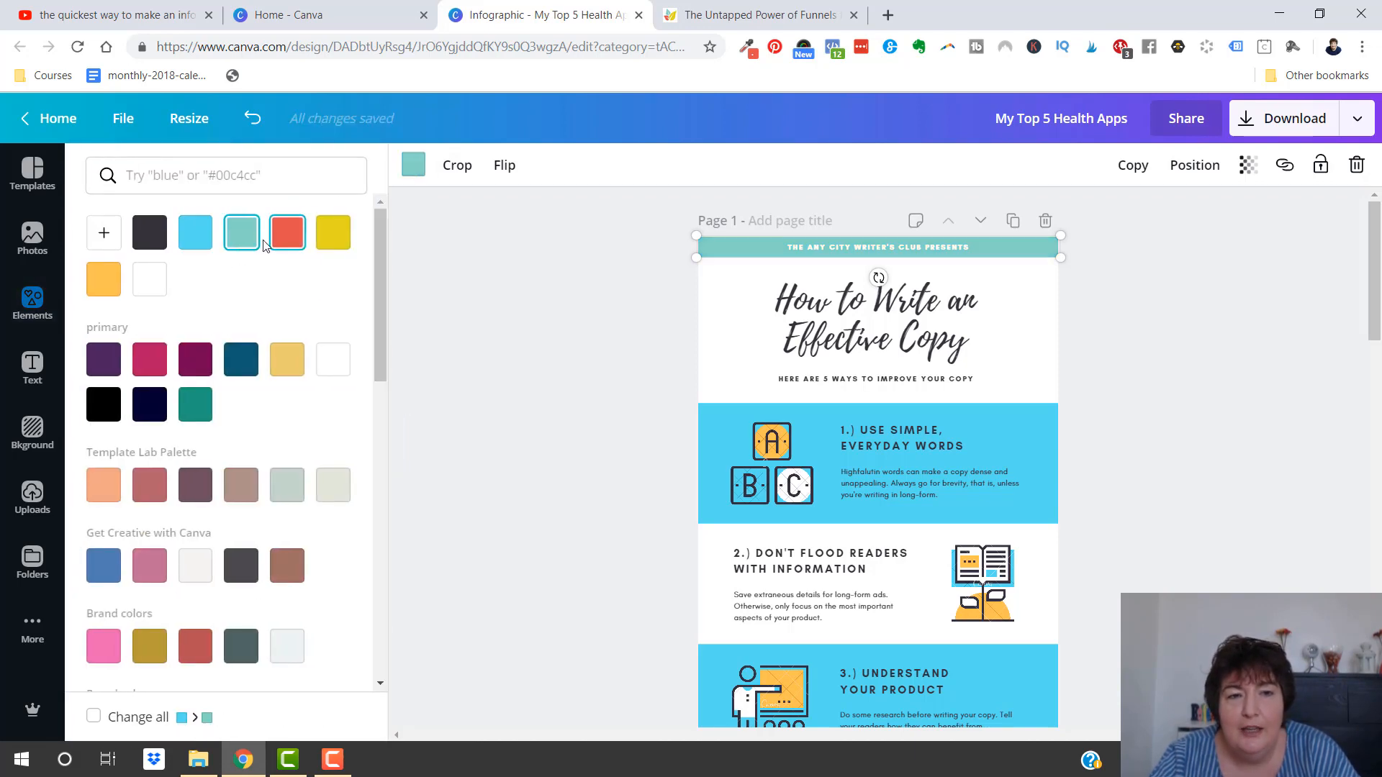
click(92, 717)
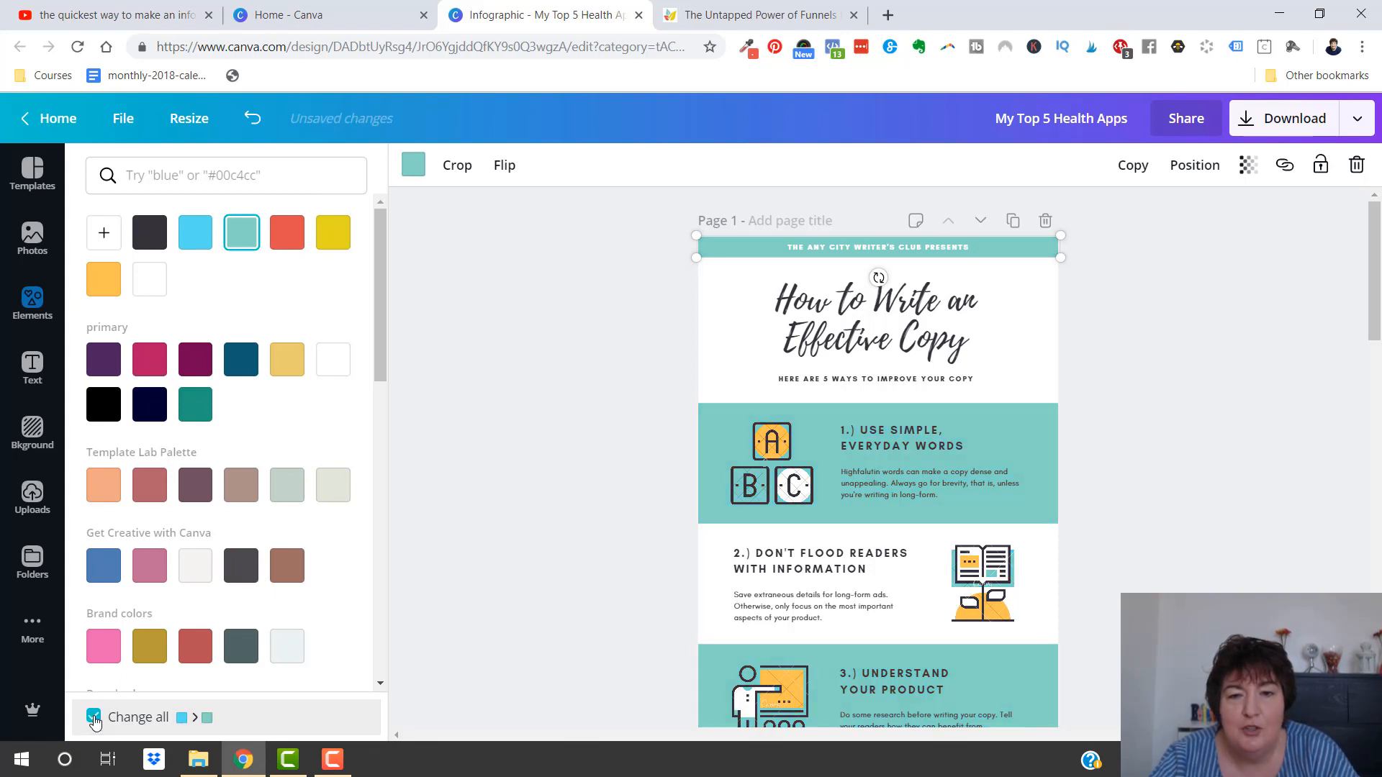
click(479, 498)
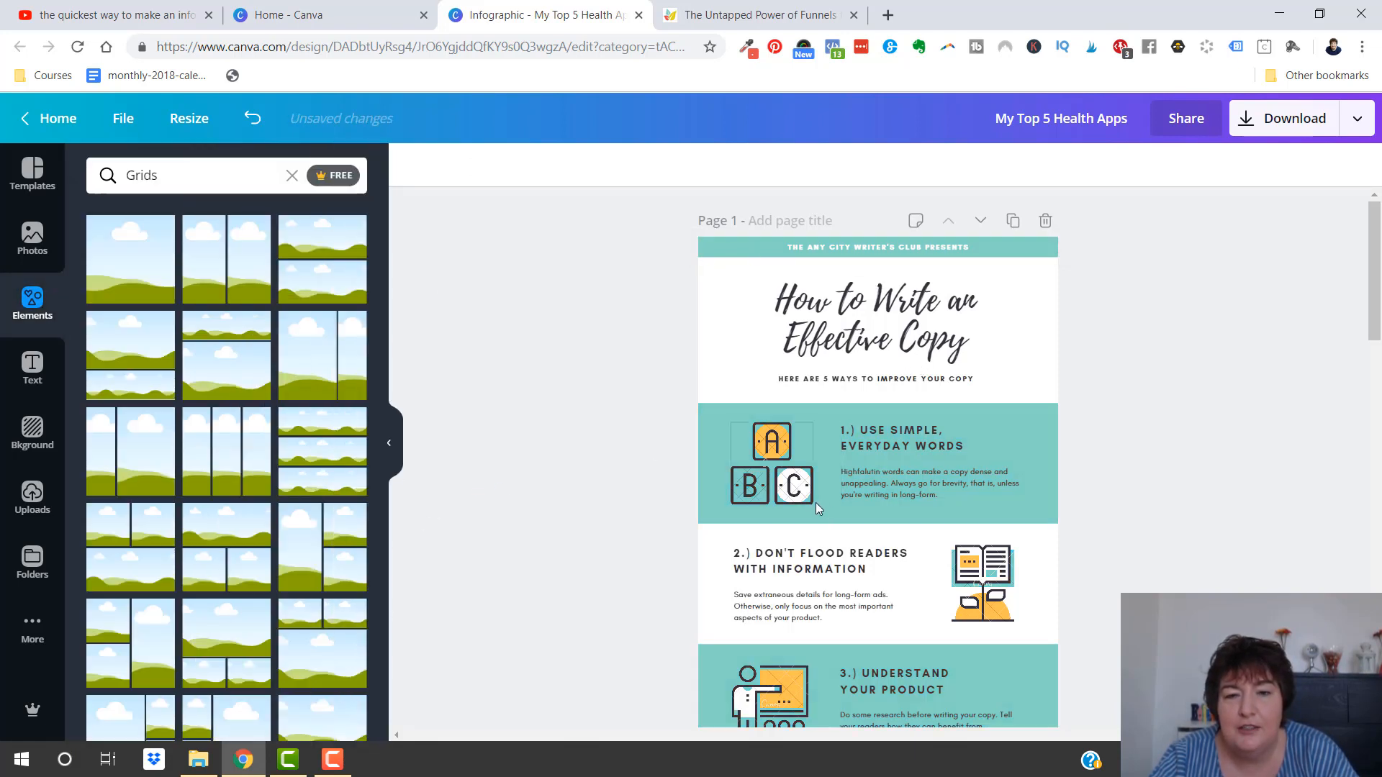
scroll(815, 502, down, 15)
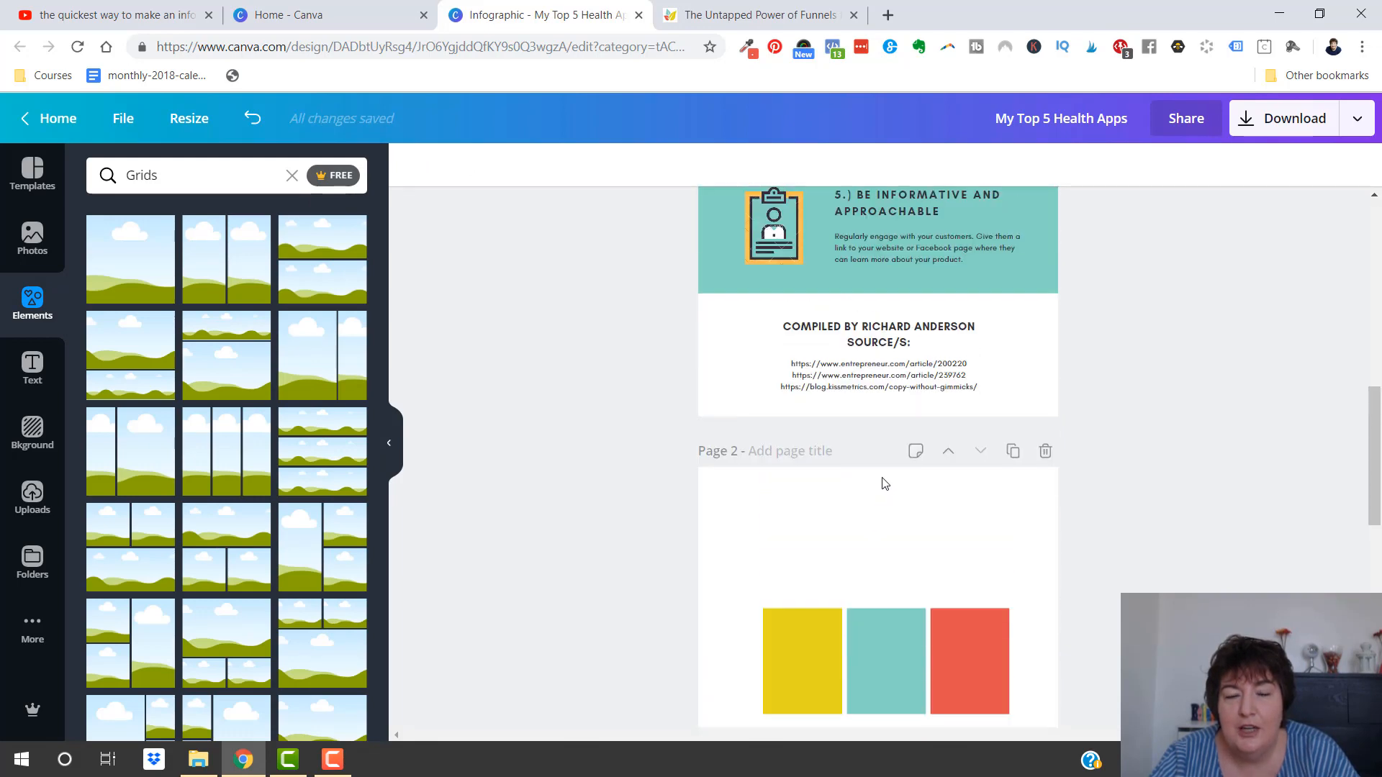
scroll(885, 483, up, 15)
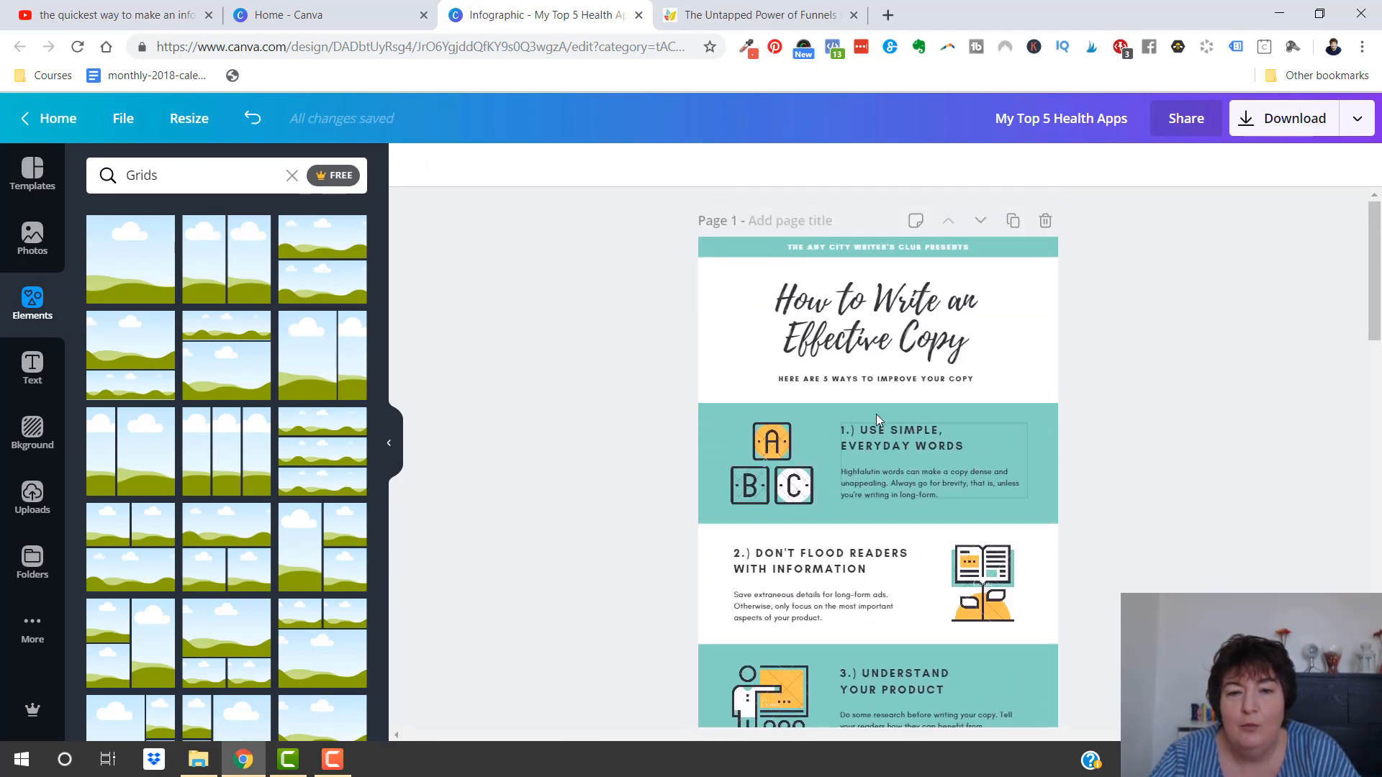
Copy the words "Clients on demand." from the first numbered point of the funnels blog post
click(752, 15)
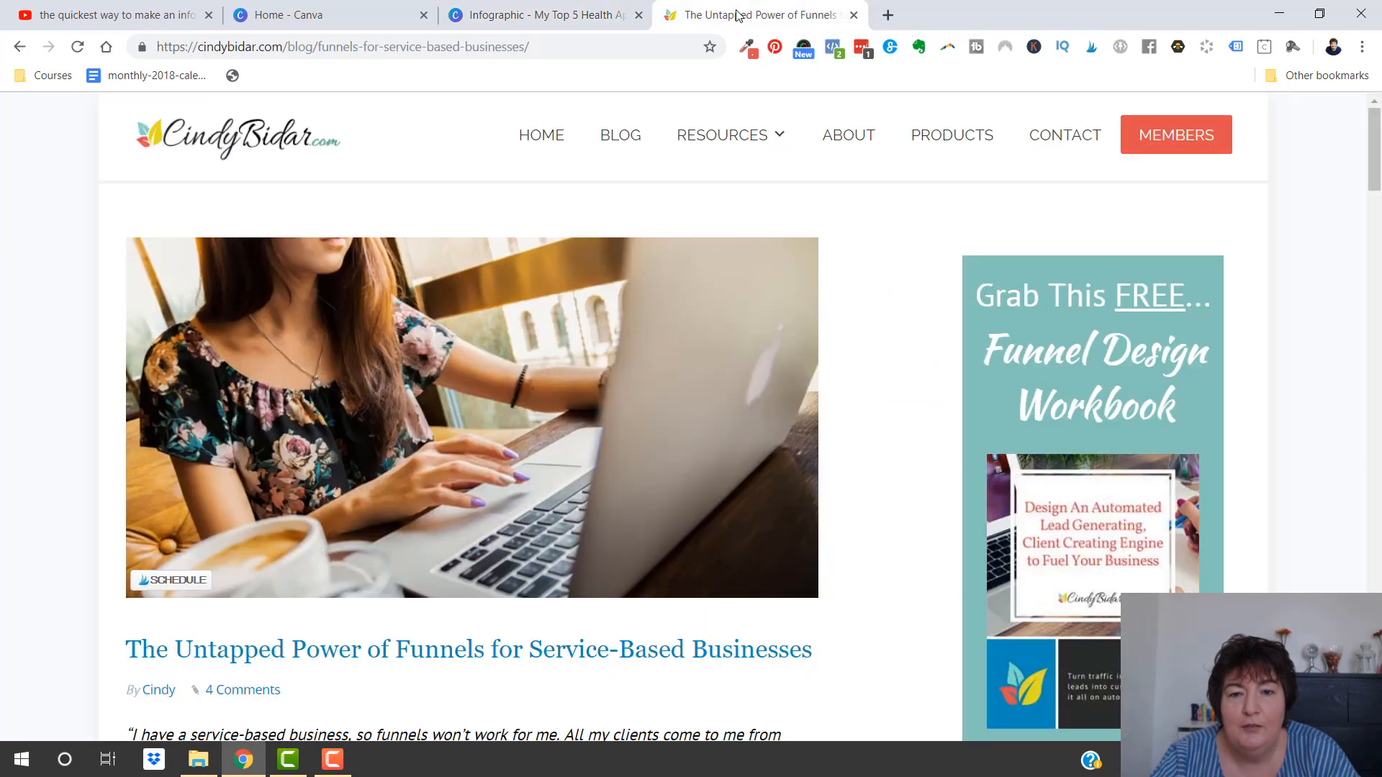
scroll(524, 357, down, 8)
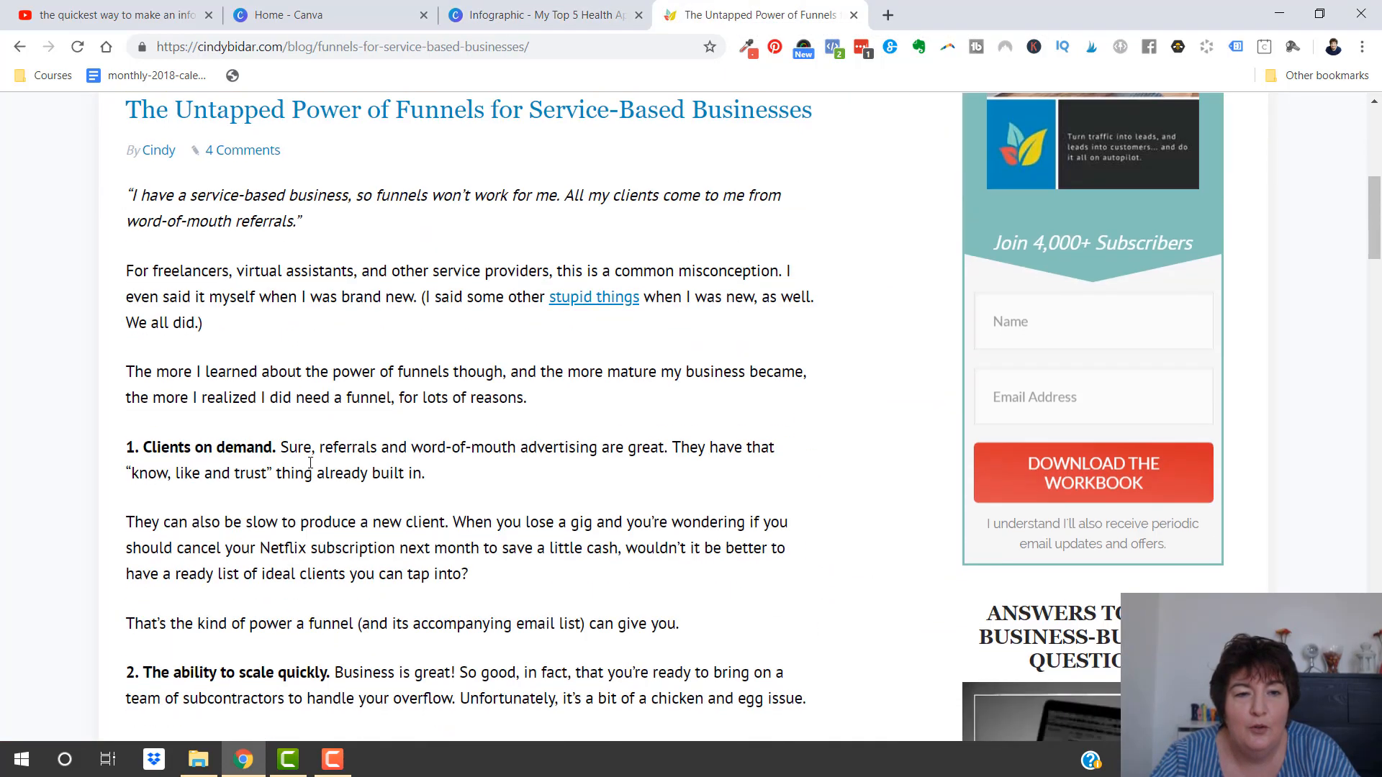
drag(278, 447, 144, 439)
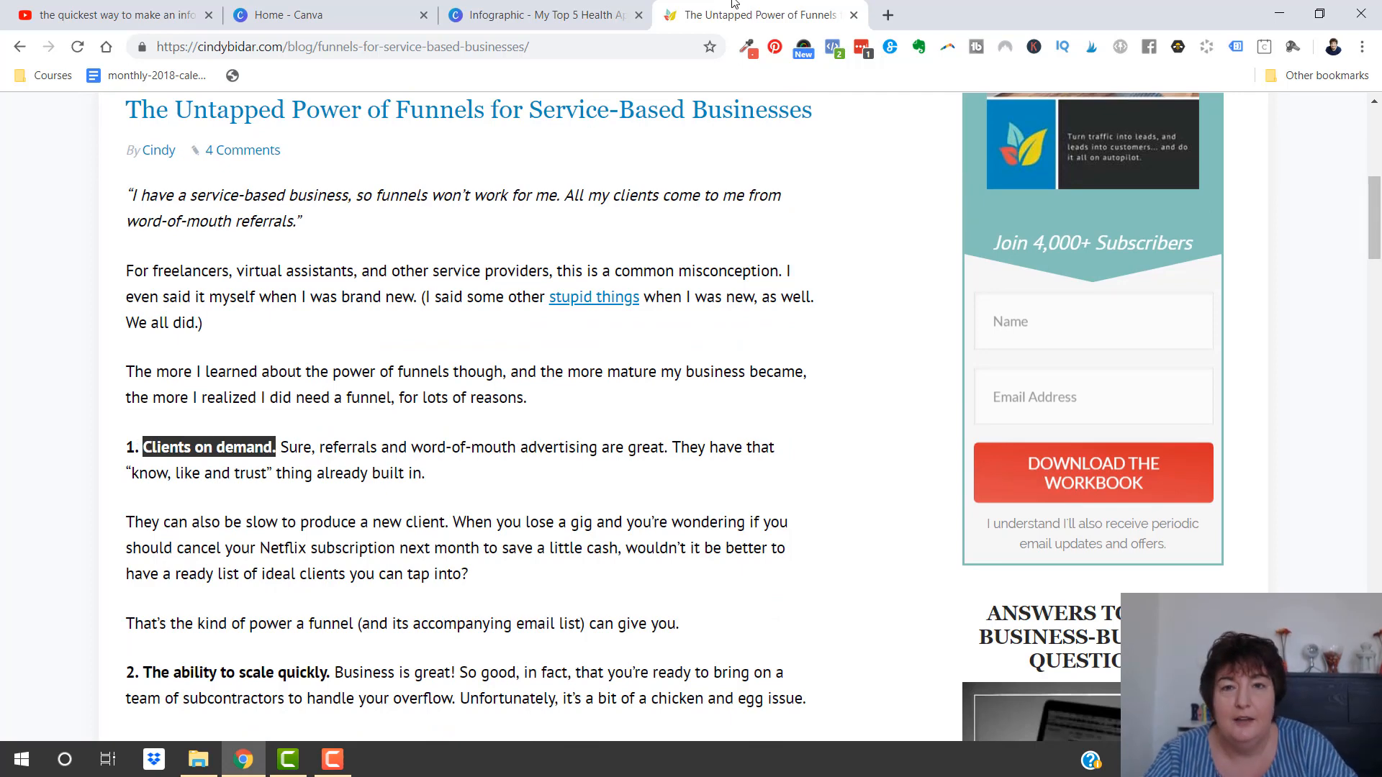
Replace the heading "Use simple, everyday words" in the infographic's first section with the copied "Clients on demand."
click(523, 22)
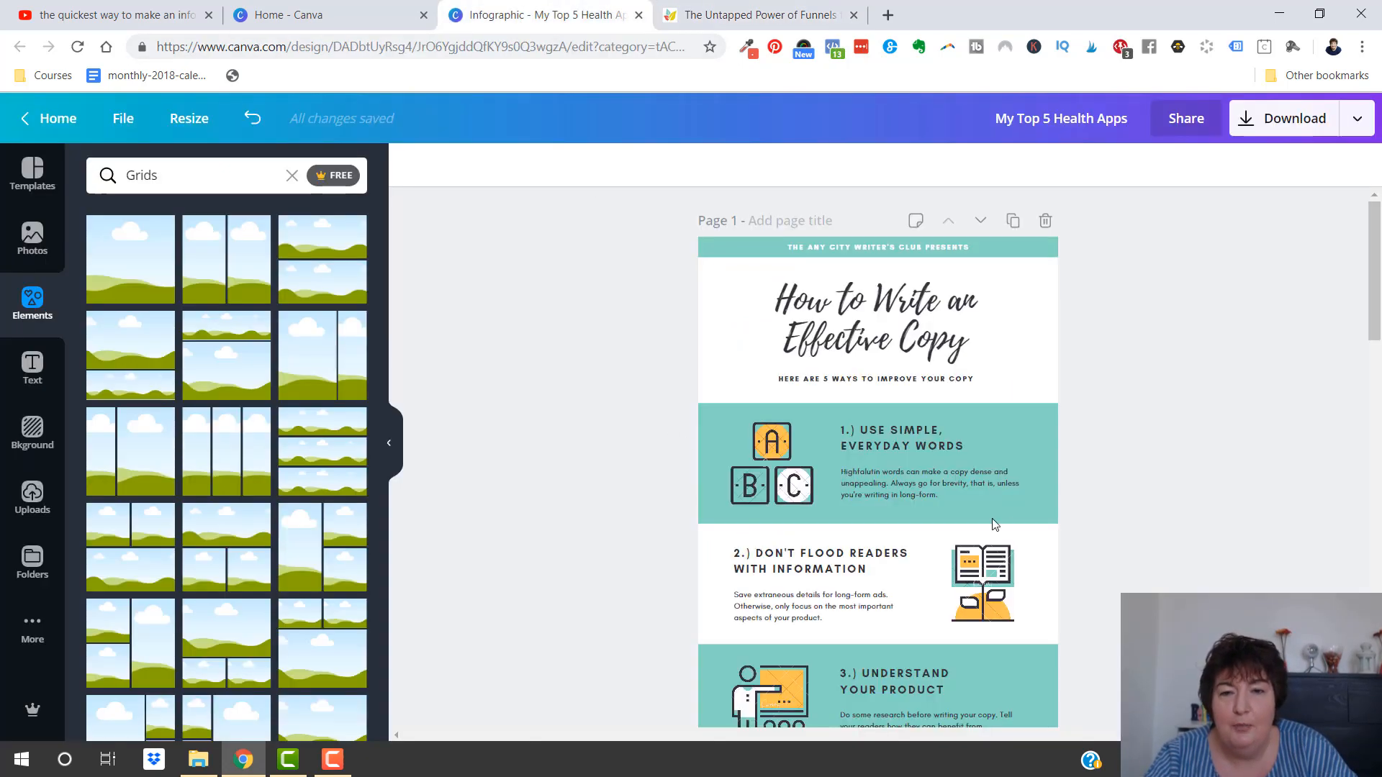
click(891, 439)
double_click(956, 445)
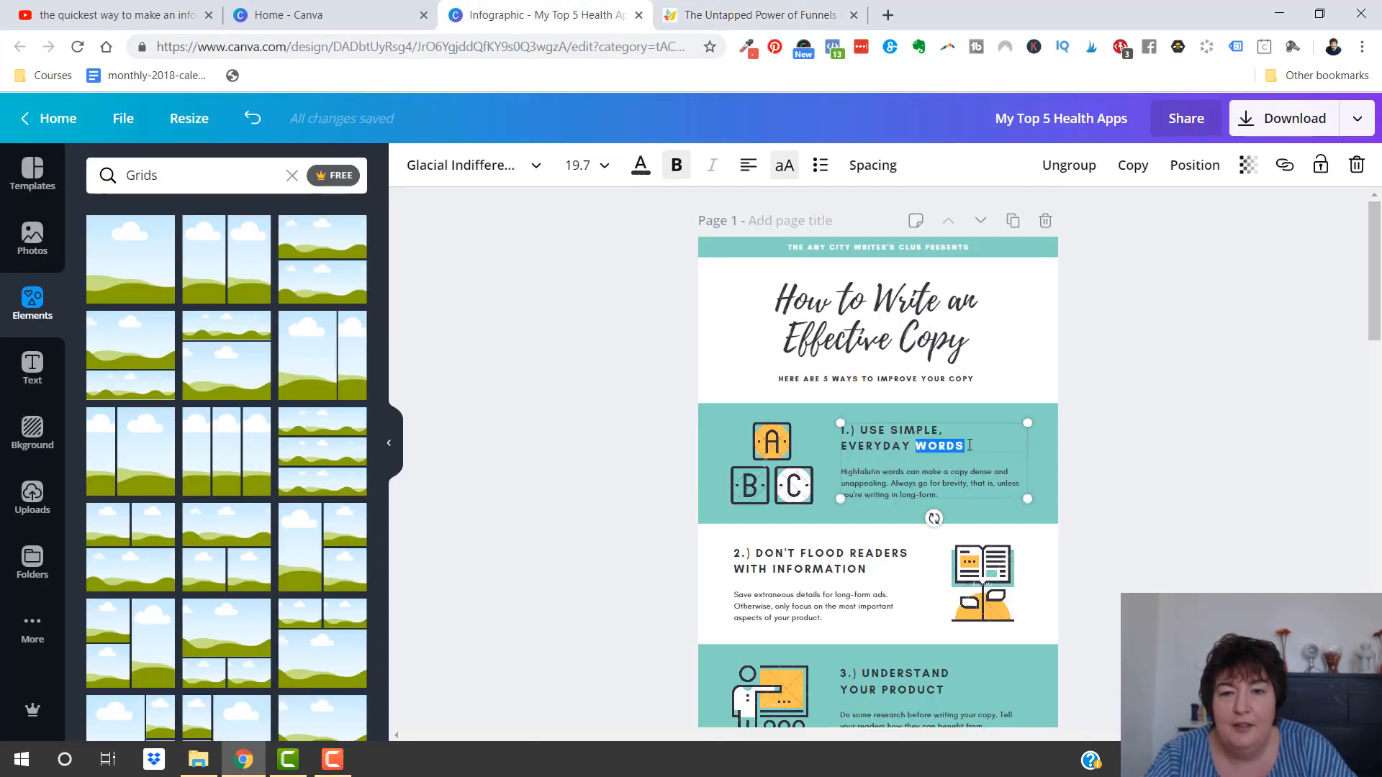
click(1091, 469)
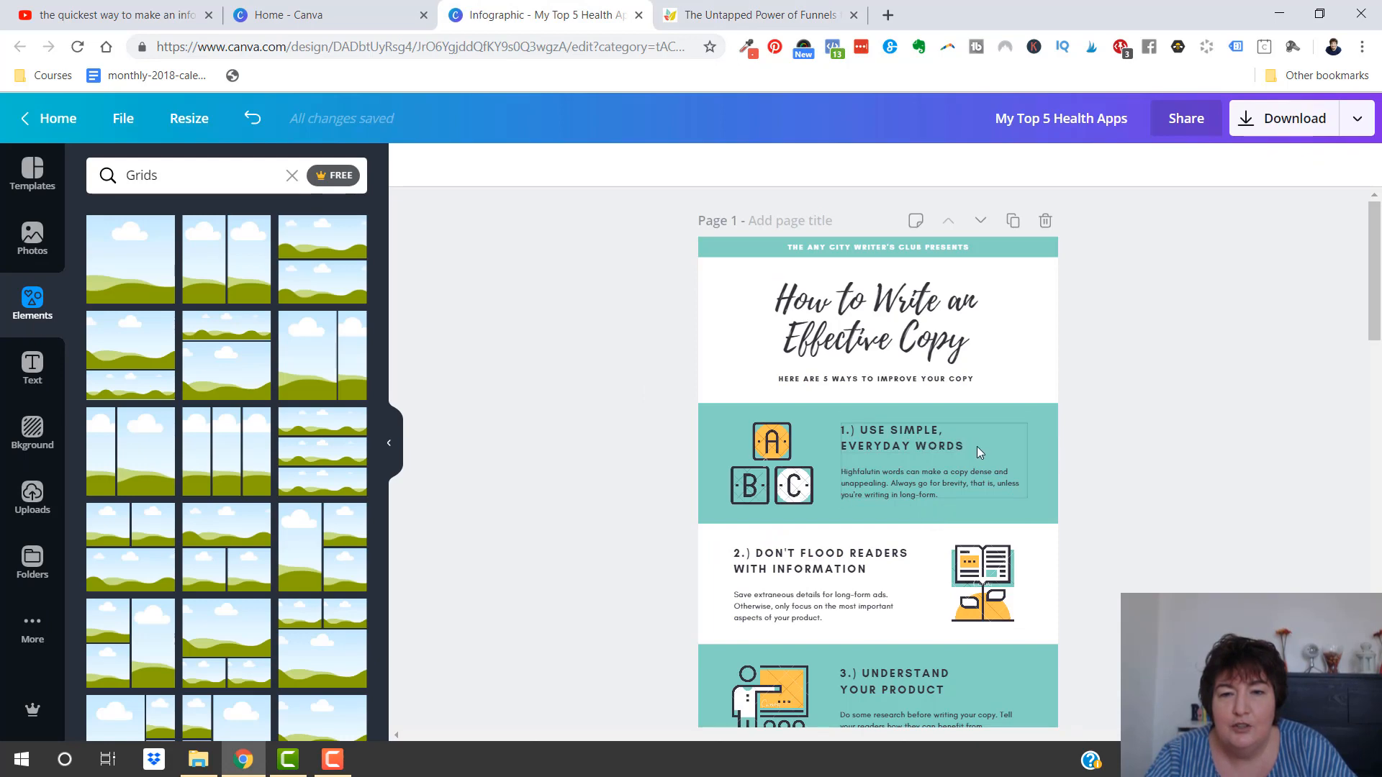
click(965, 444)
key(BackSpace)
key(BackSpace)
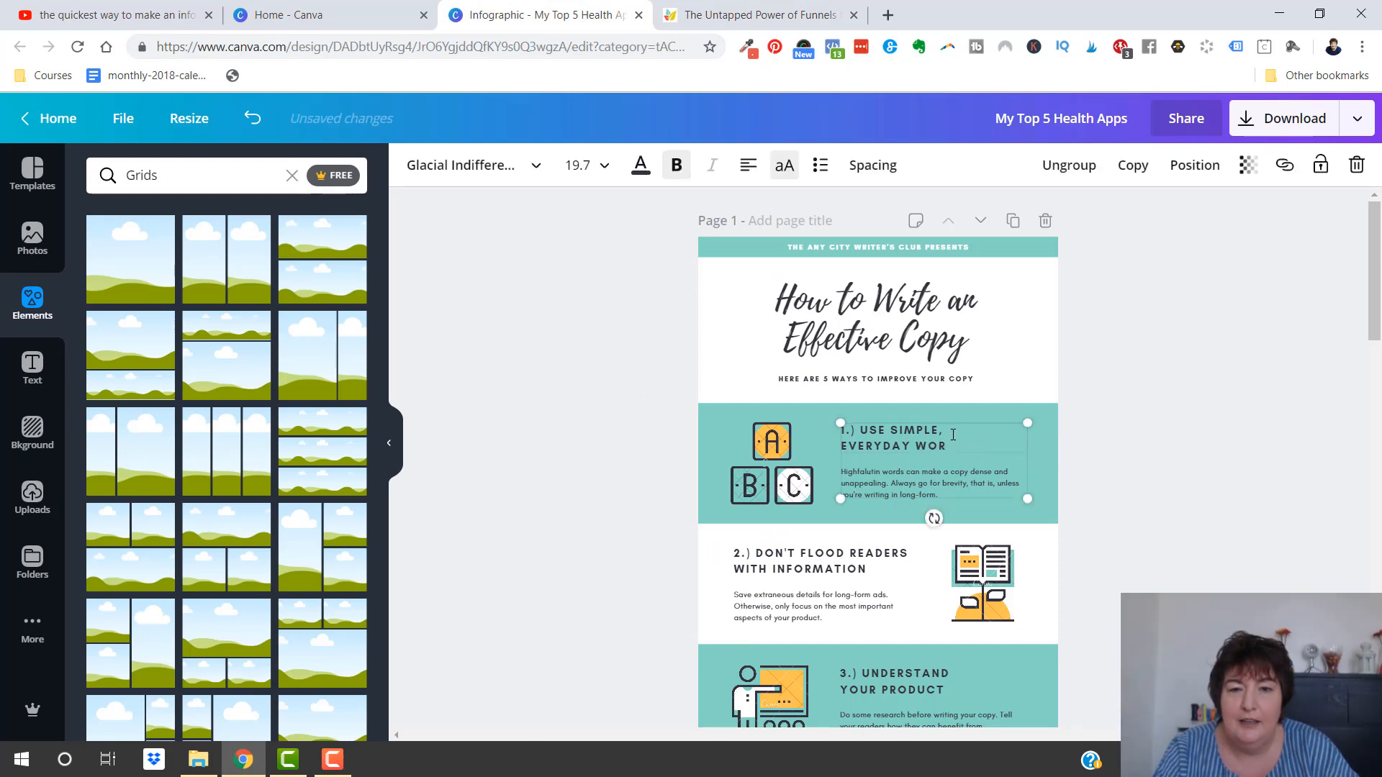
key(BackSpace)
key(BackSpace)
key(BackSpace)
key(BackSpace)
key(BackSpace)
key(BackSpace)
key(BackSpace)
key(BackSpace)
key(BackSpace)
key(BackSpace)
key(BackSpace)
key(BackSpace)
key(BackSpace)
key(BackSpace)
key(BackSpace)
key(BackSpace)
key(BackSpace)
key(BackSpace)
key(BackSpace)
key(BackSpace)
text(CLIENTS ON DEMAND.)
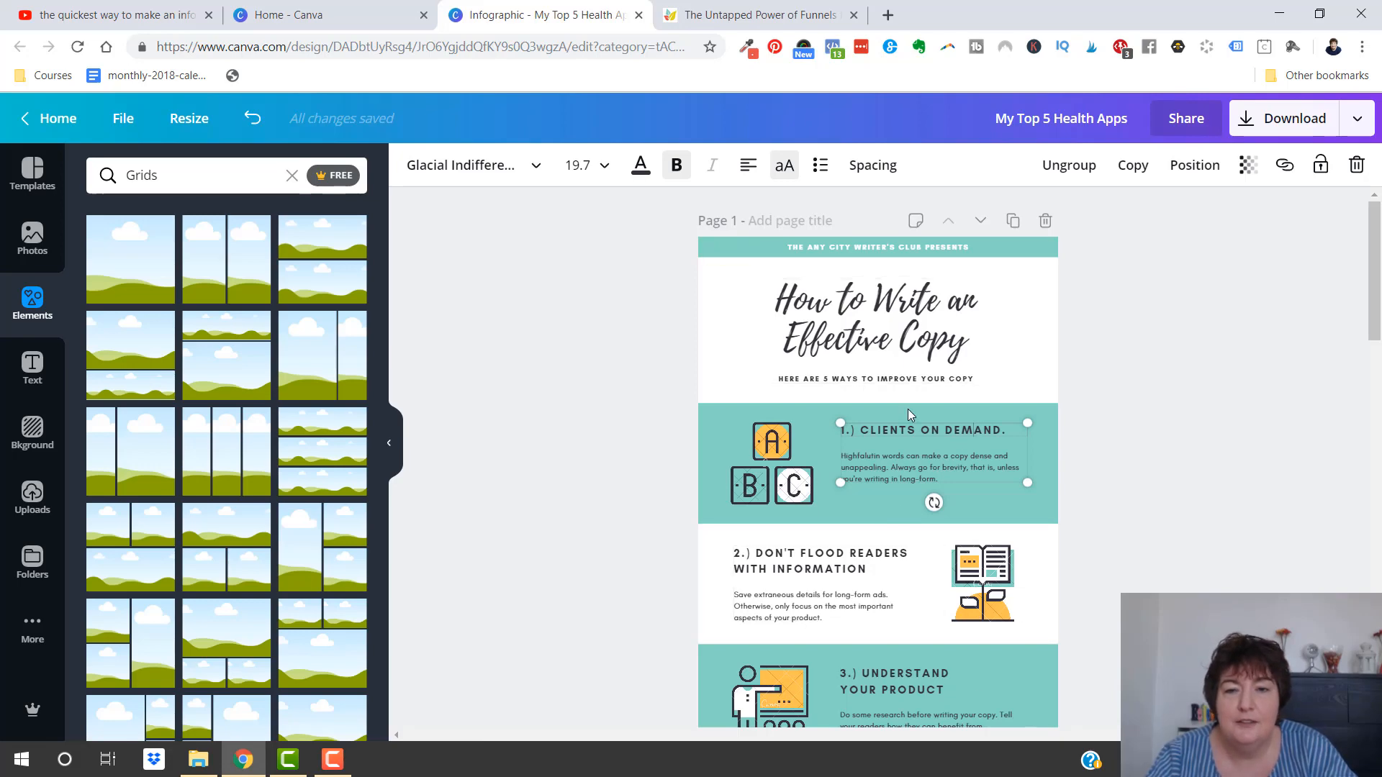
Replace section 1's body text with the blog sentence "That's the kind of power a funnel (and its accompanying email list) can give you."
click(782, 14)
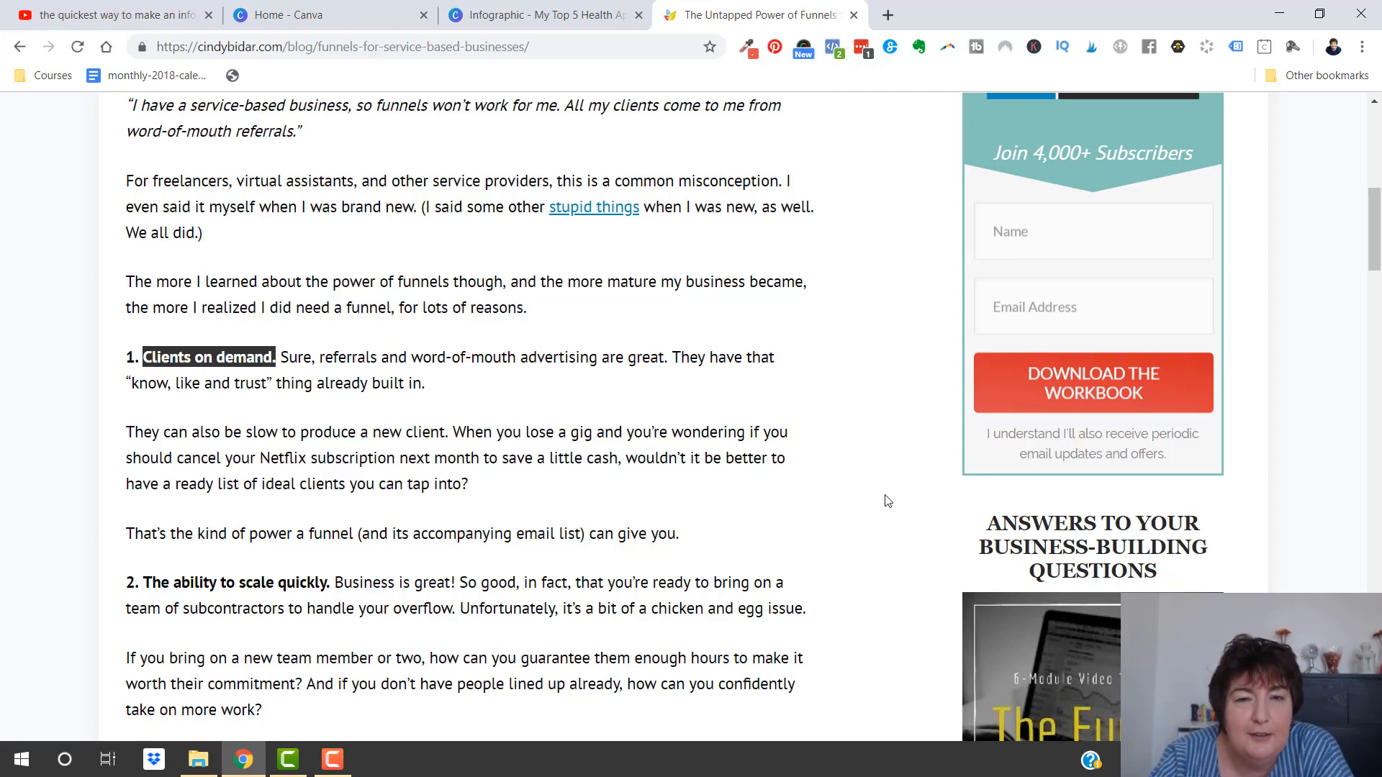
drag(699, 539, 132, 518)
key(ctrl+c)
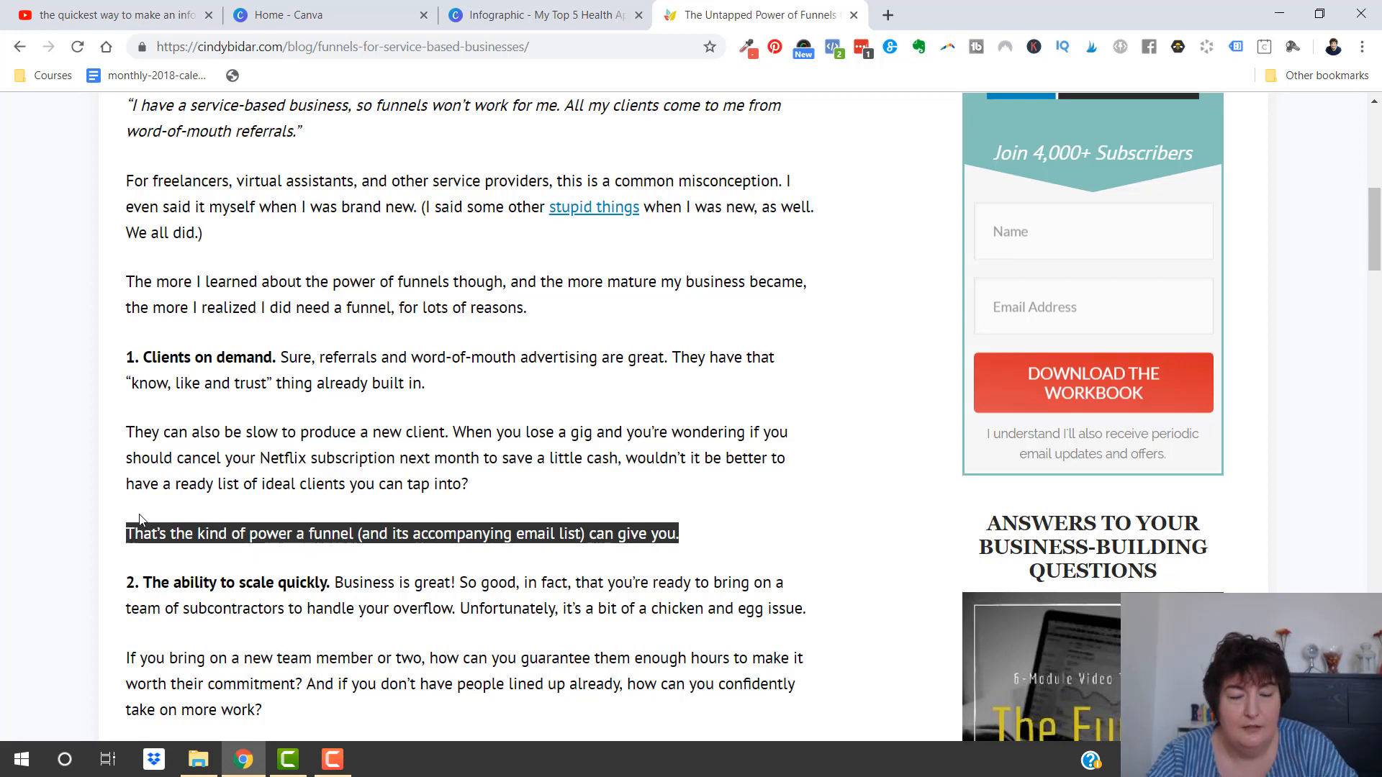
click(508, 15)
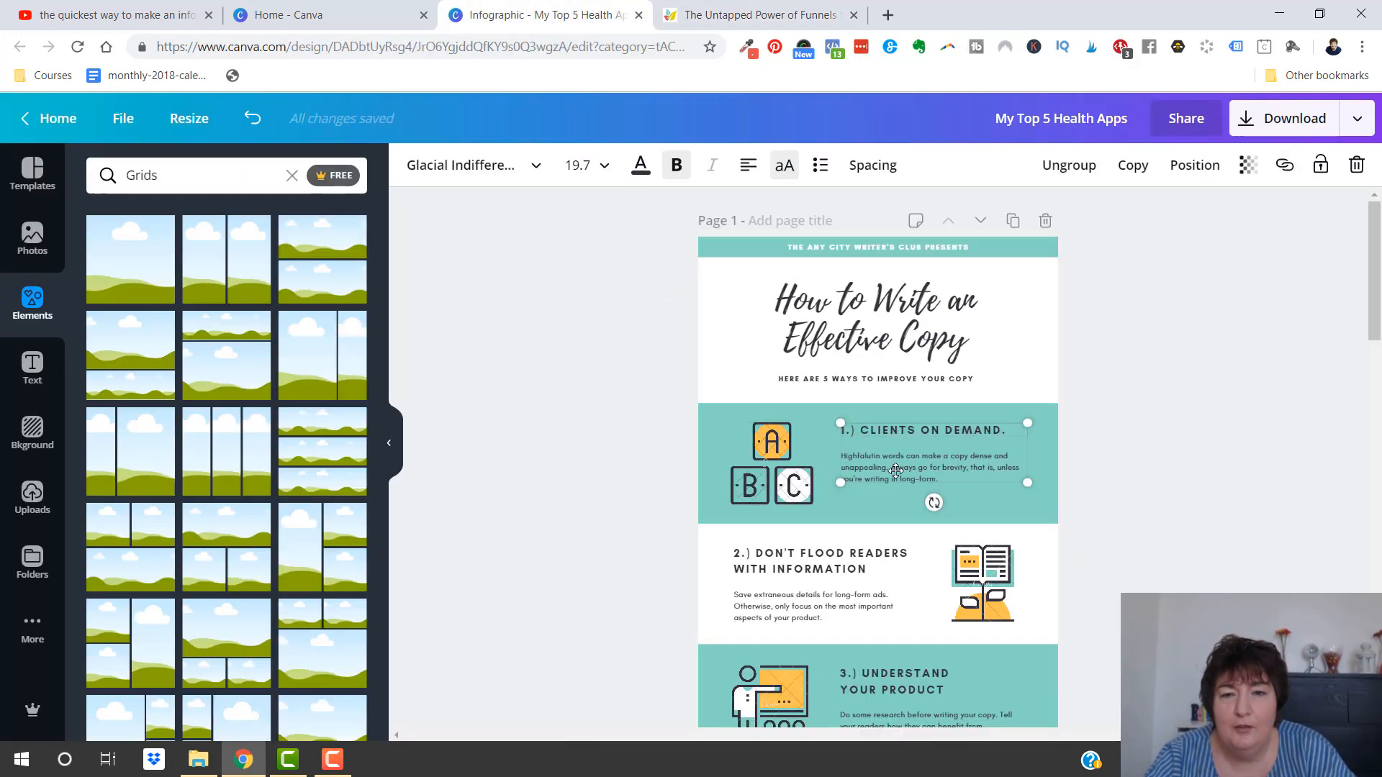
click(950, 471)
key(ctrl+a)
key(ctrl+v)
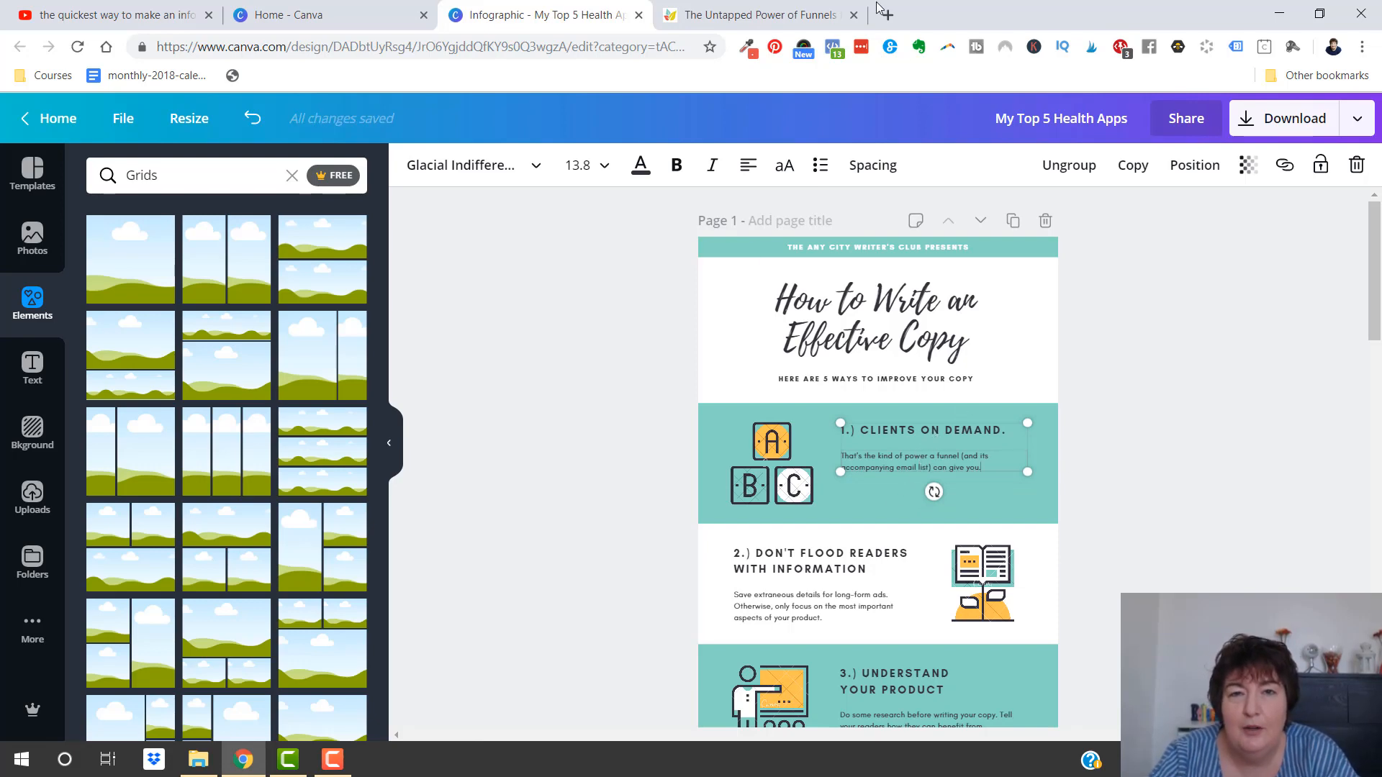
Look over the other numbered points in the funnels blog post and return to the infographic
click(737, 15)
scroll(637, 304, up, 9)
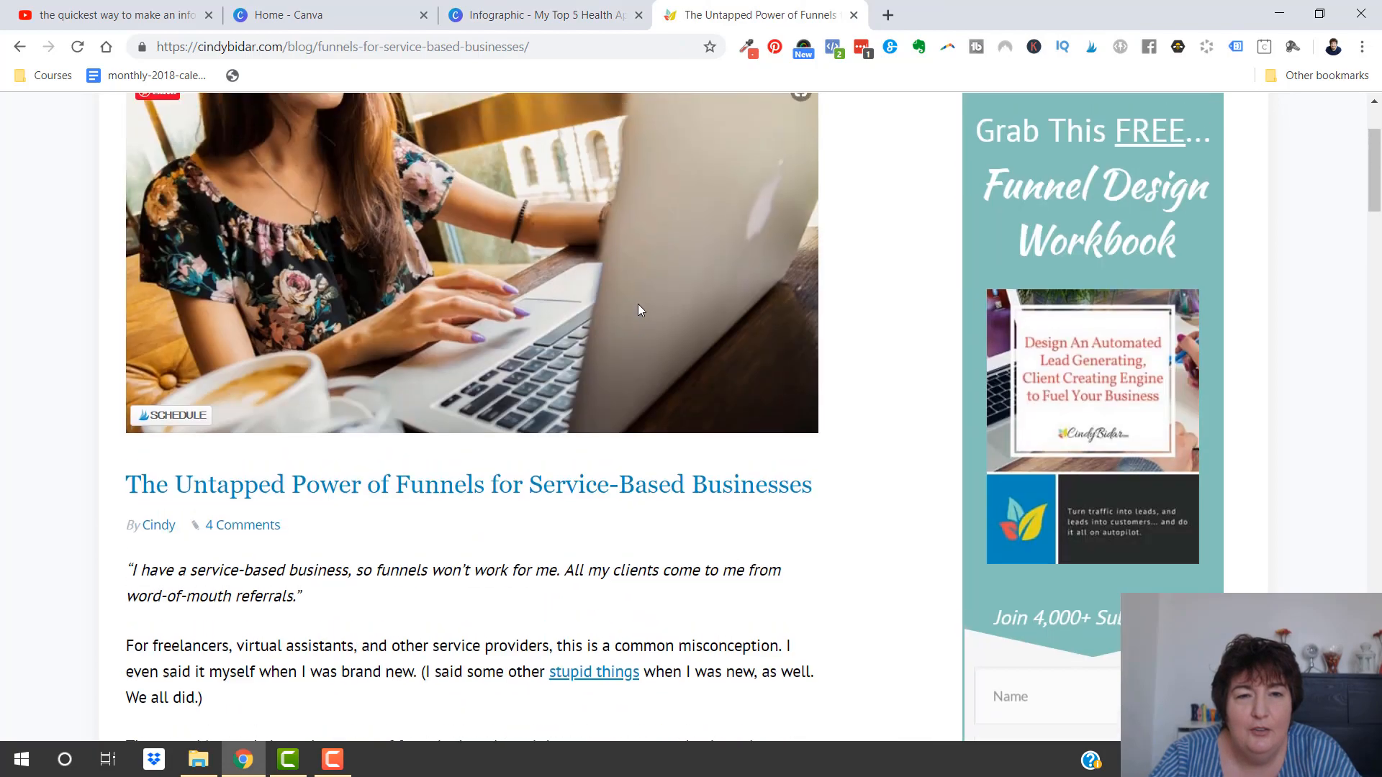
scroll(419, 386, down, 10)
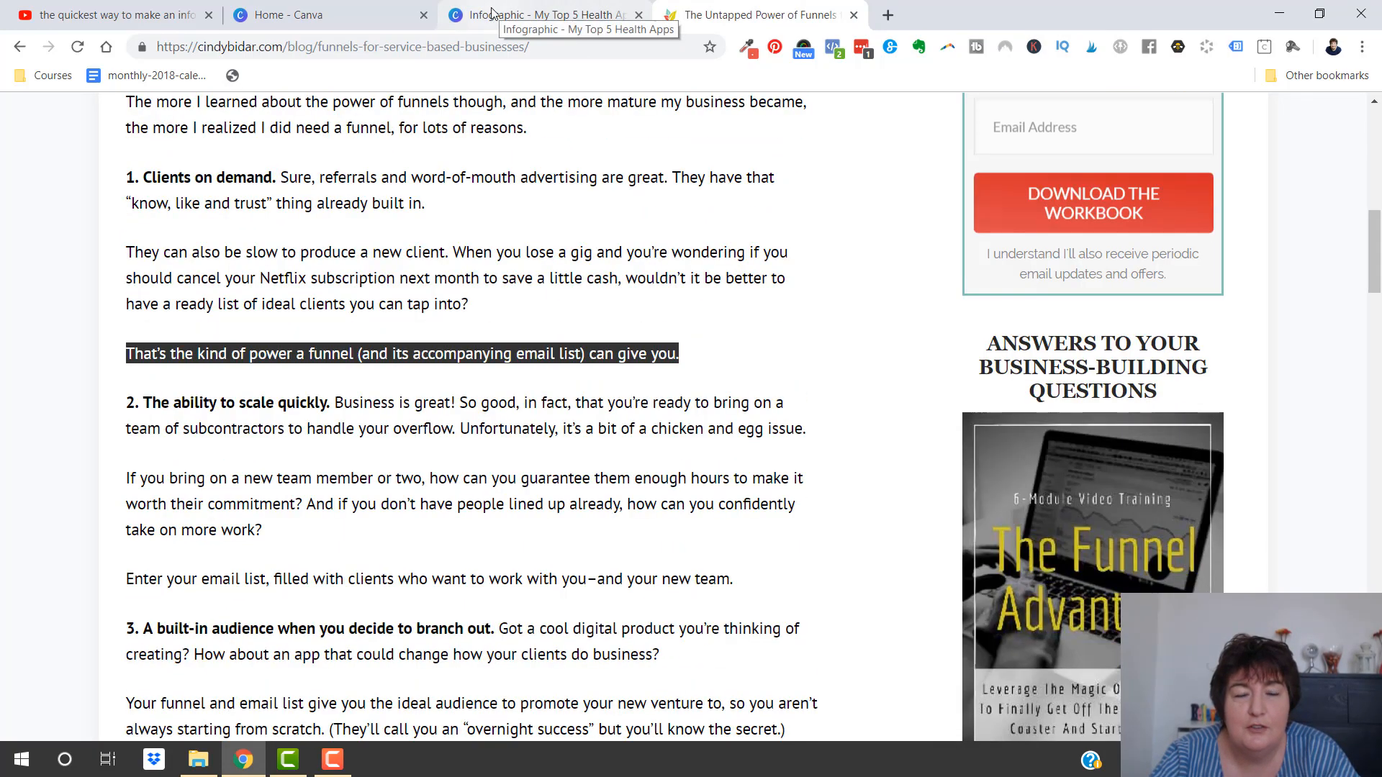
click(586, 9)
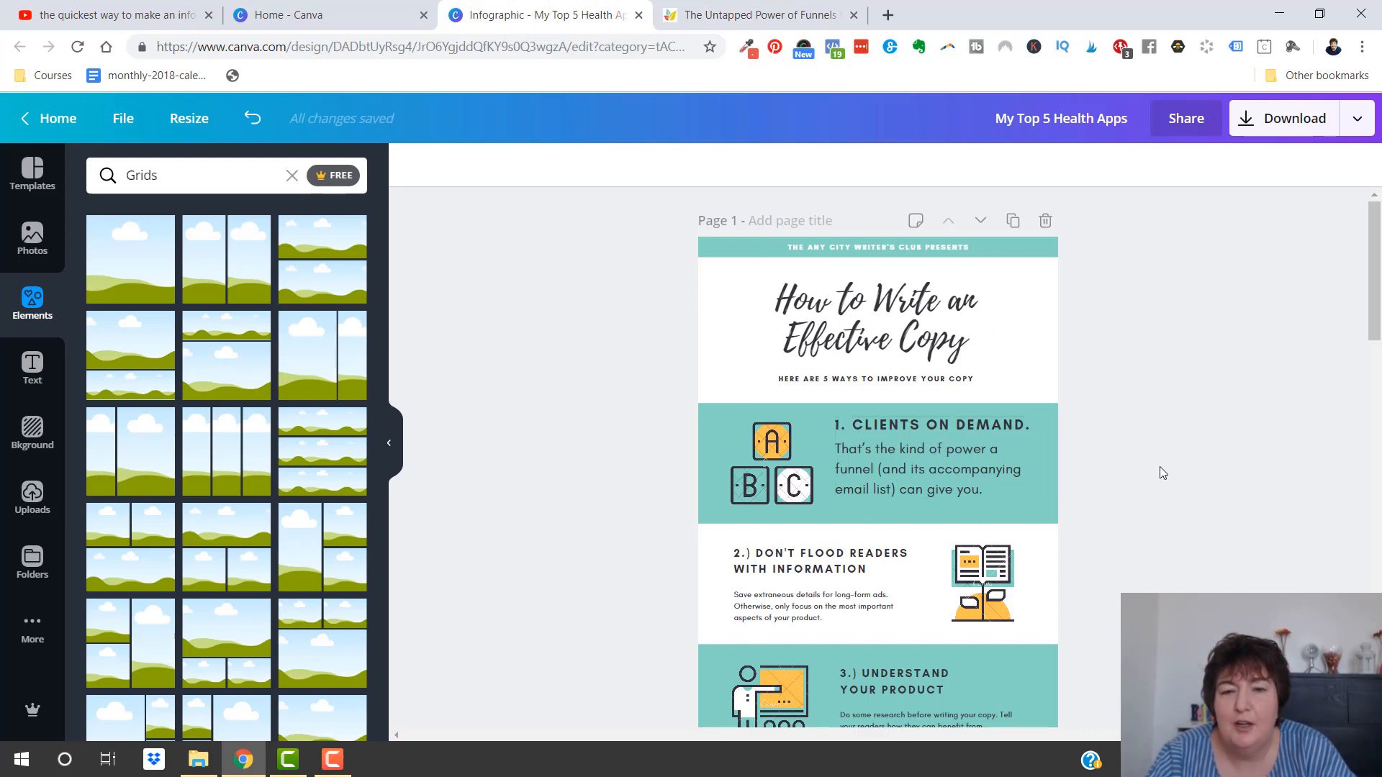
Delete the heading and body text of sections 2, 3 and 4, keeping their illustrations
scroll(1163, 475, down, 5)
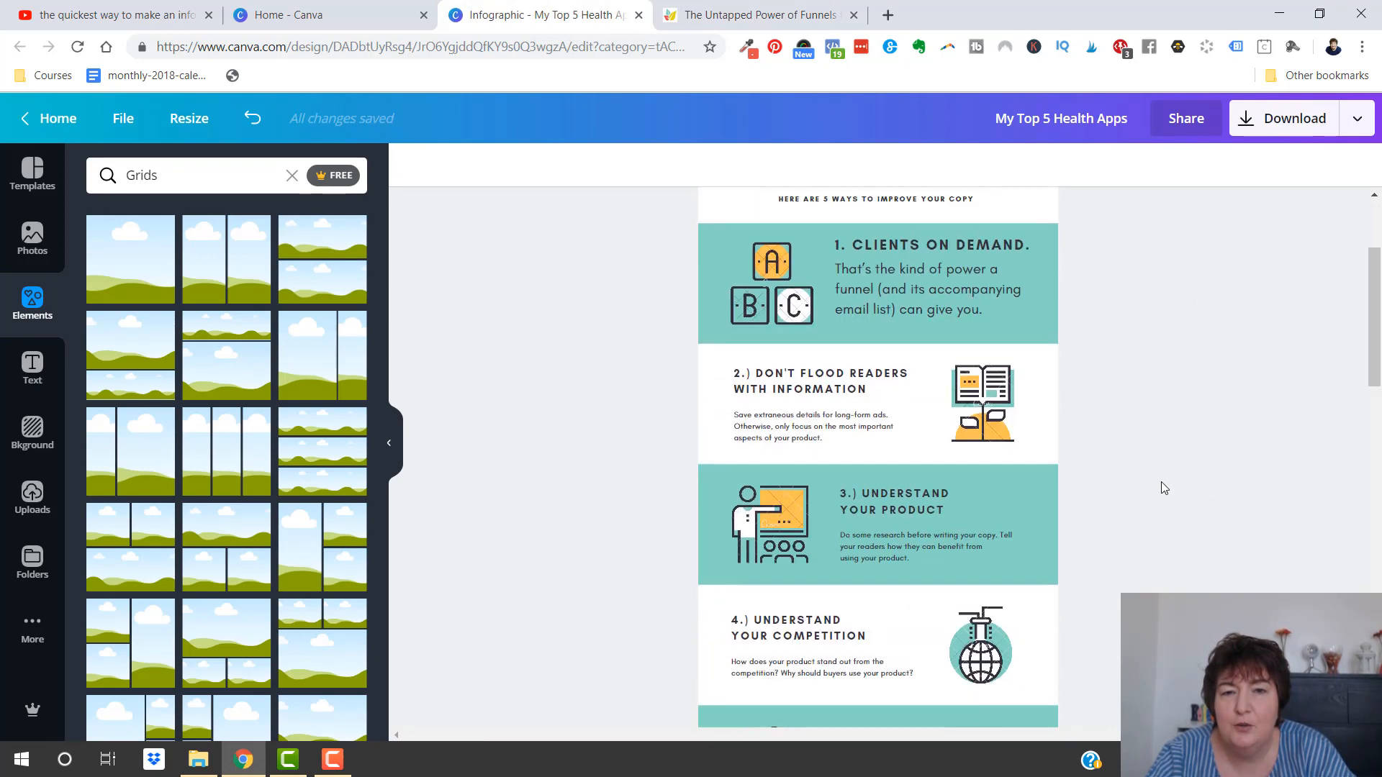
click(805, 409)
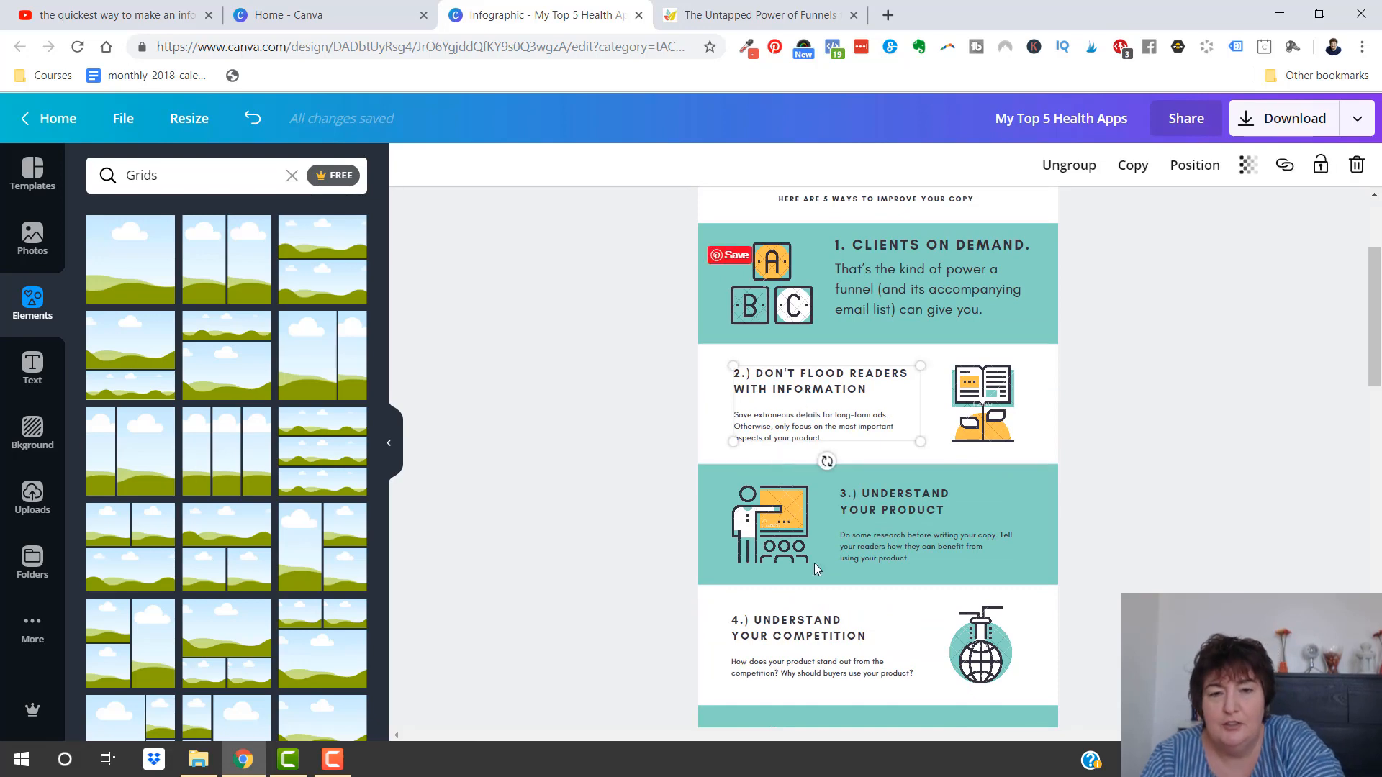
key(Delete)
click(909, 537)
key(Delete)
click(800, 624)
key(Delete)
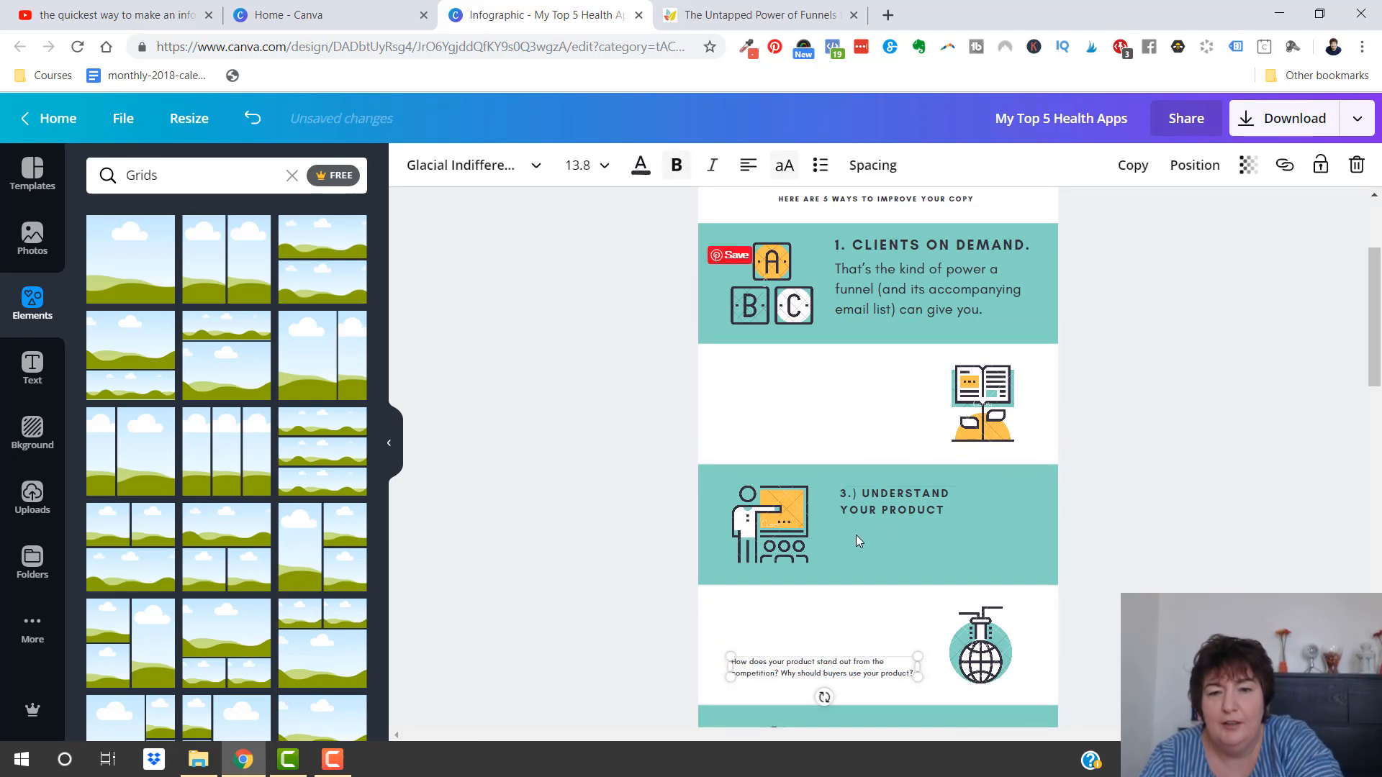
click(891, 503)
key(Delete)
click(837, 673)
key(Delete)
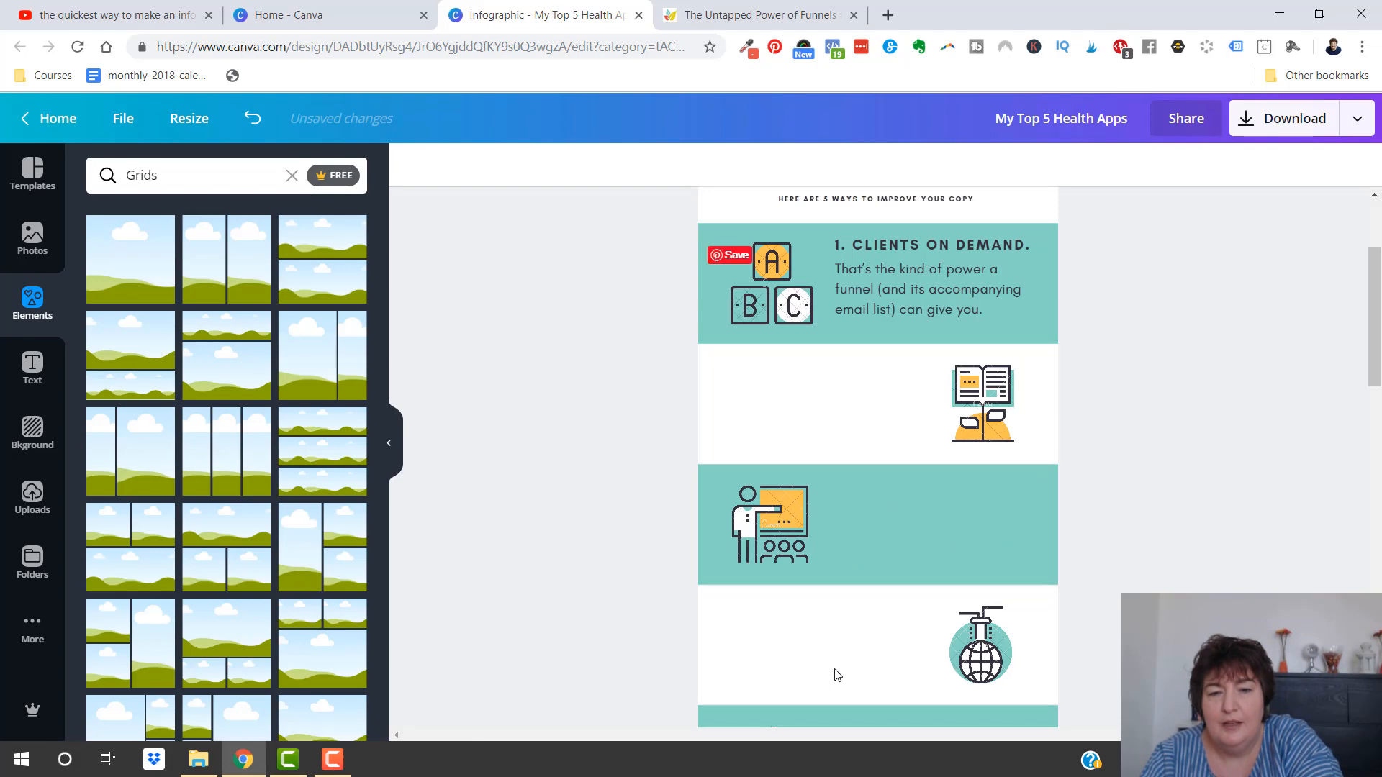
Delete the heading and body text of section 5, "Be informative and approachable"
scroll(836, 675, down, 5)
click(908, 568)
key(Delete)
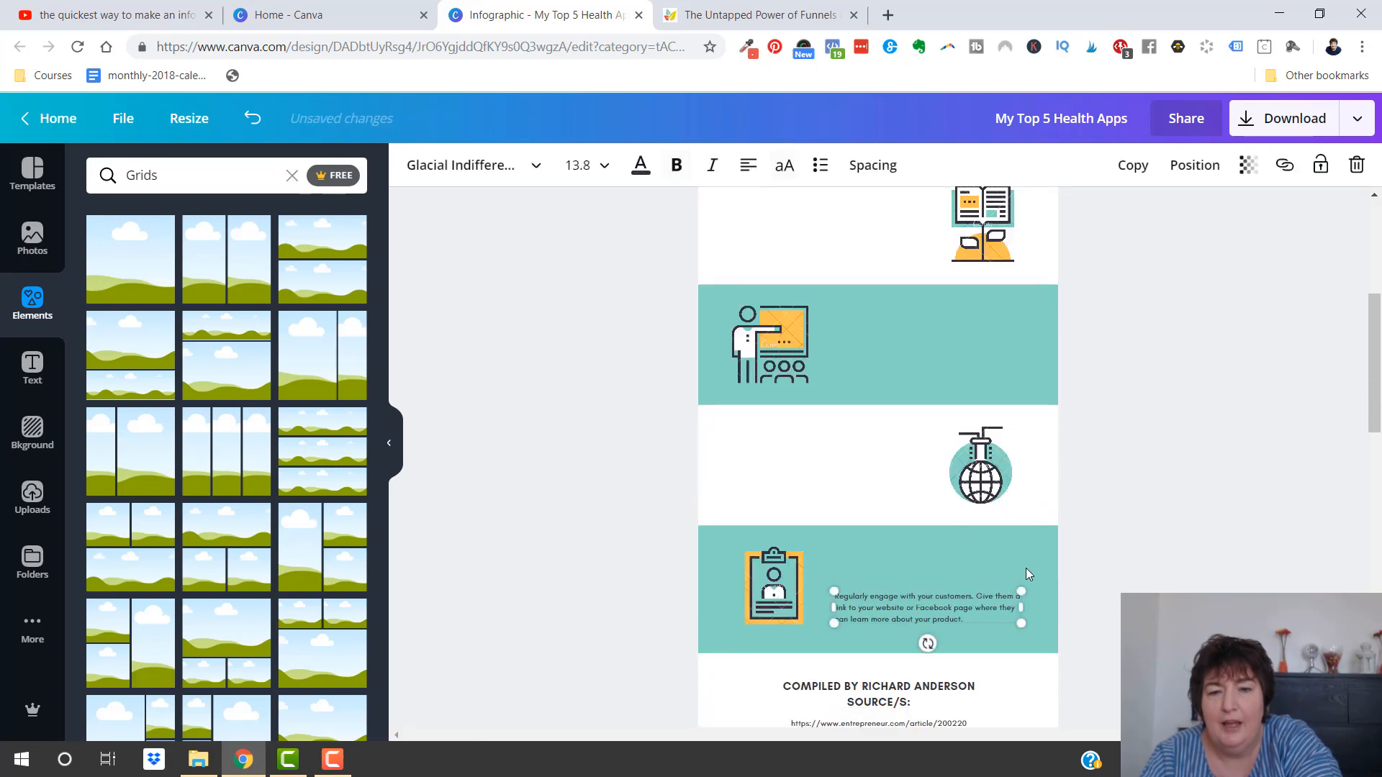
key(Delete)
Duplicate the "Clients on demand" text group from section 1 four times
scroll(1050, 598, up, 5)
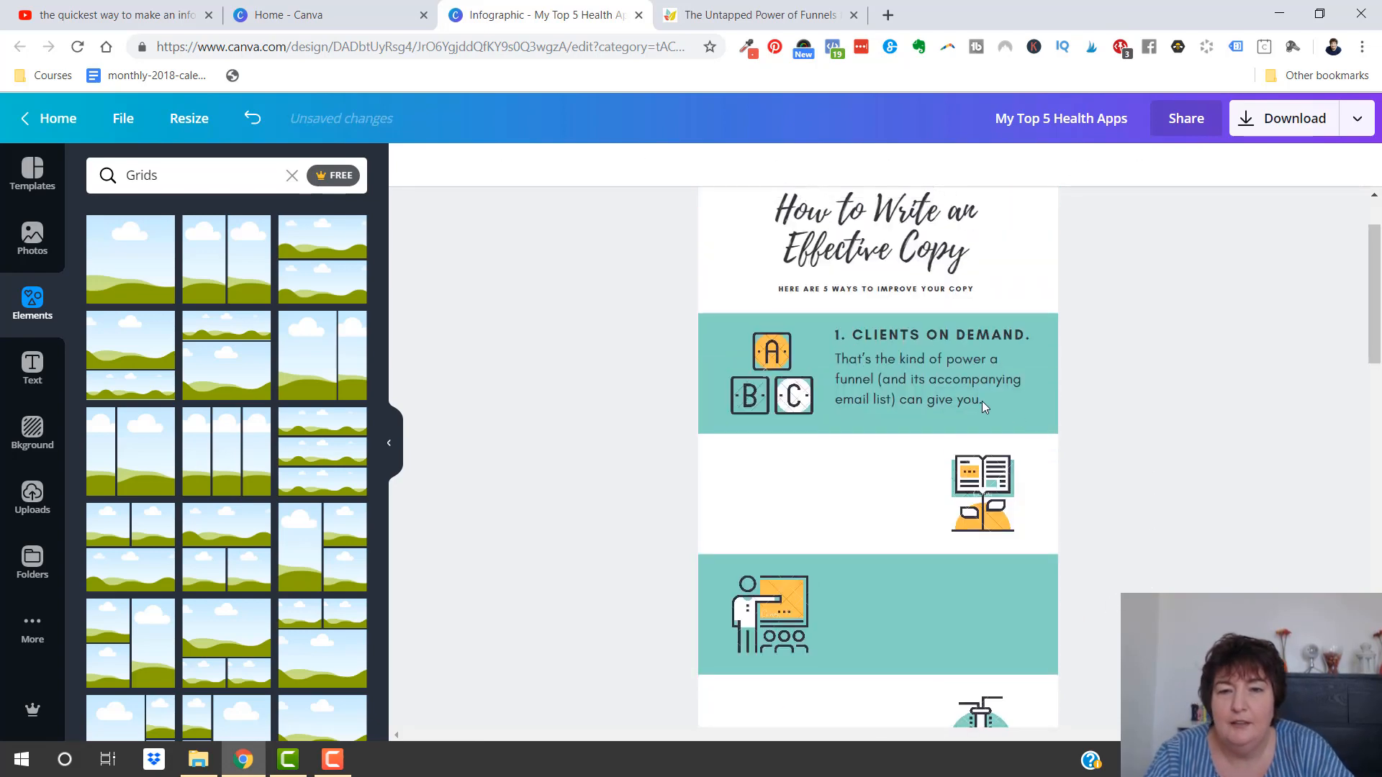
click(918, 367)
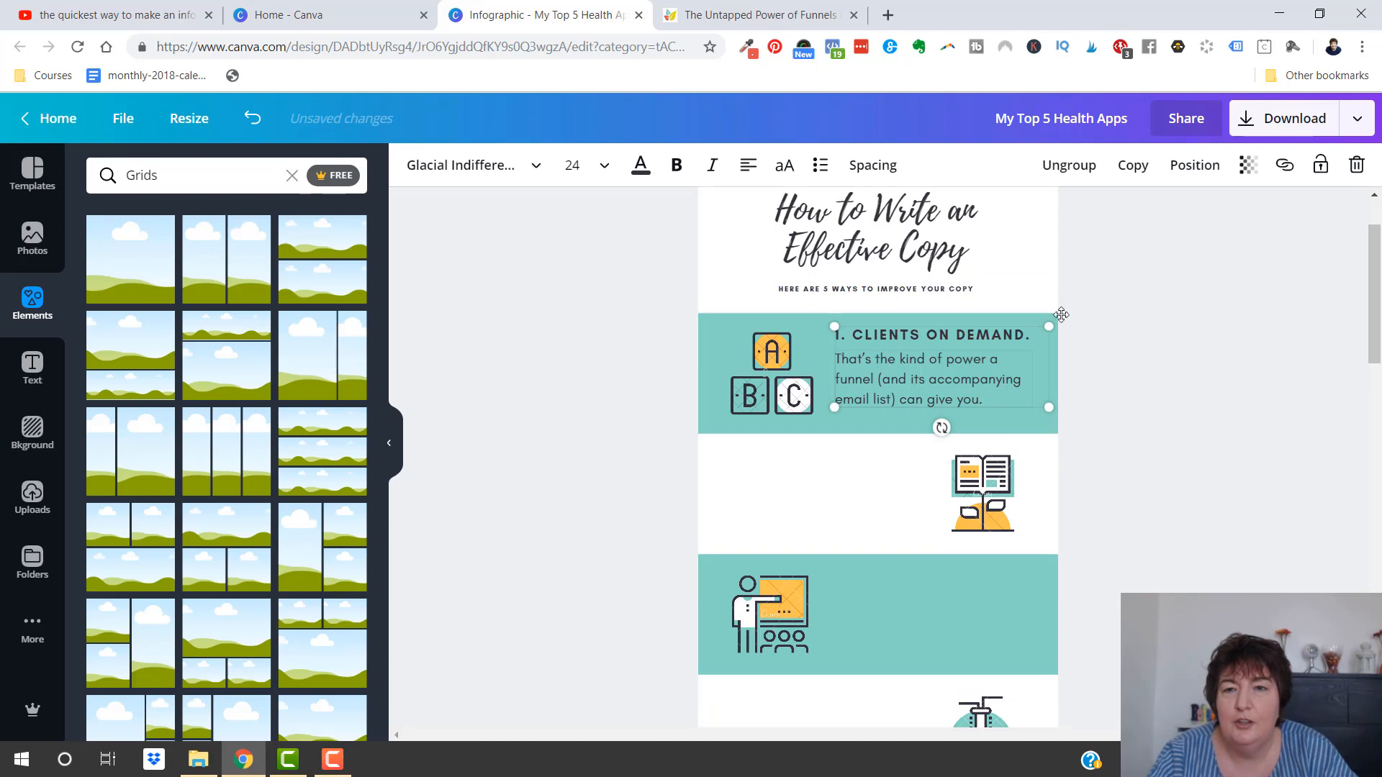
click(1135, 166)
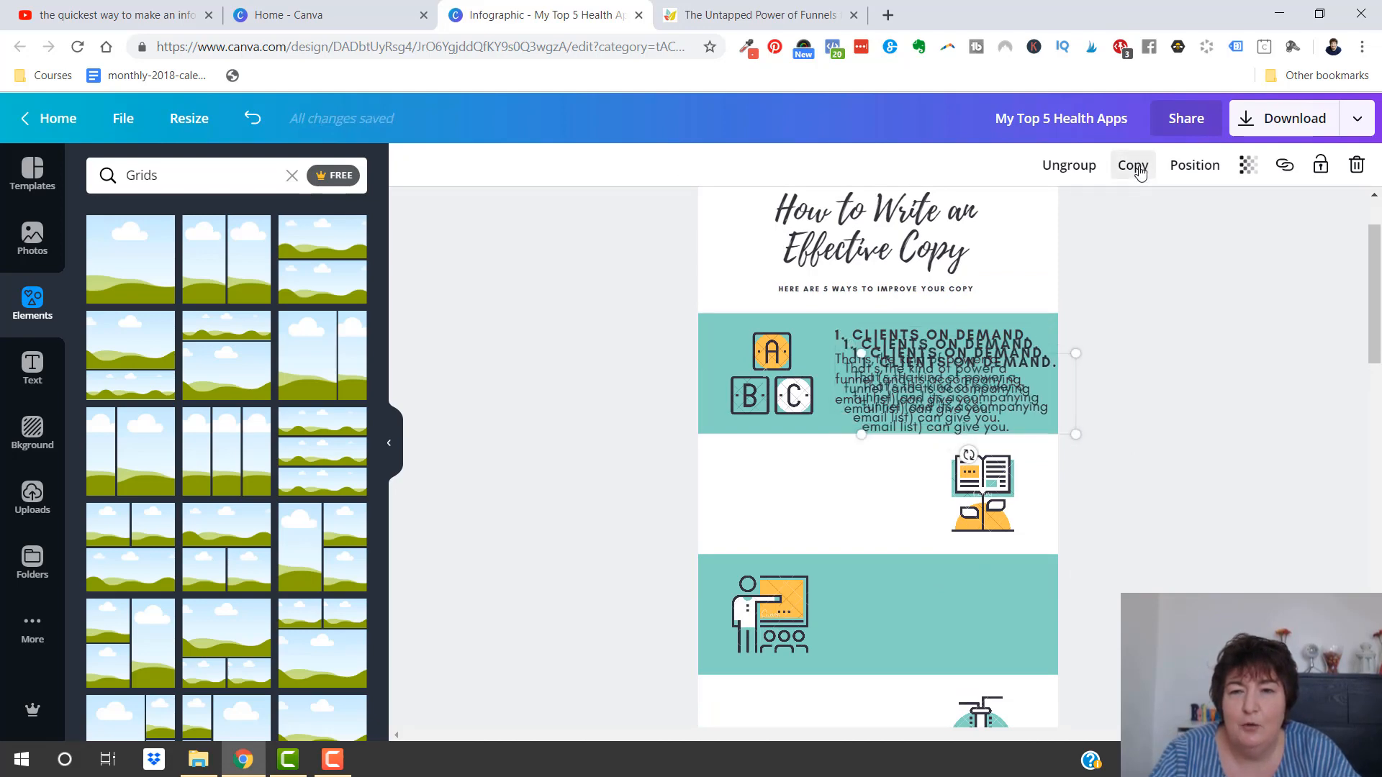
click(1133, 159)
Place the four duplicated text groups in sections 2, 3, 4 and 5, each beside that section's illustration
scroll(1160, 326, down, 2)
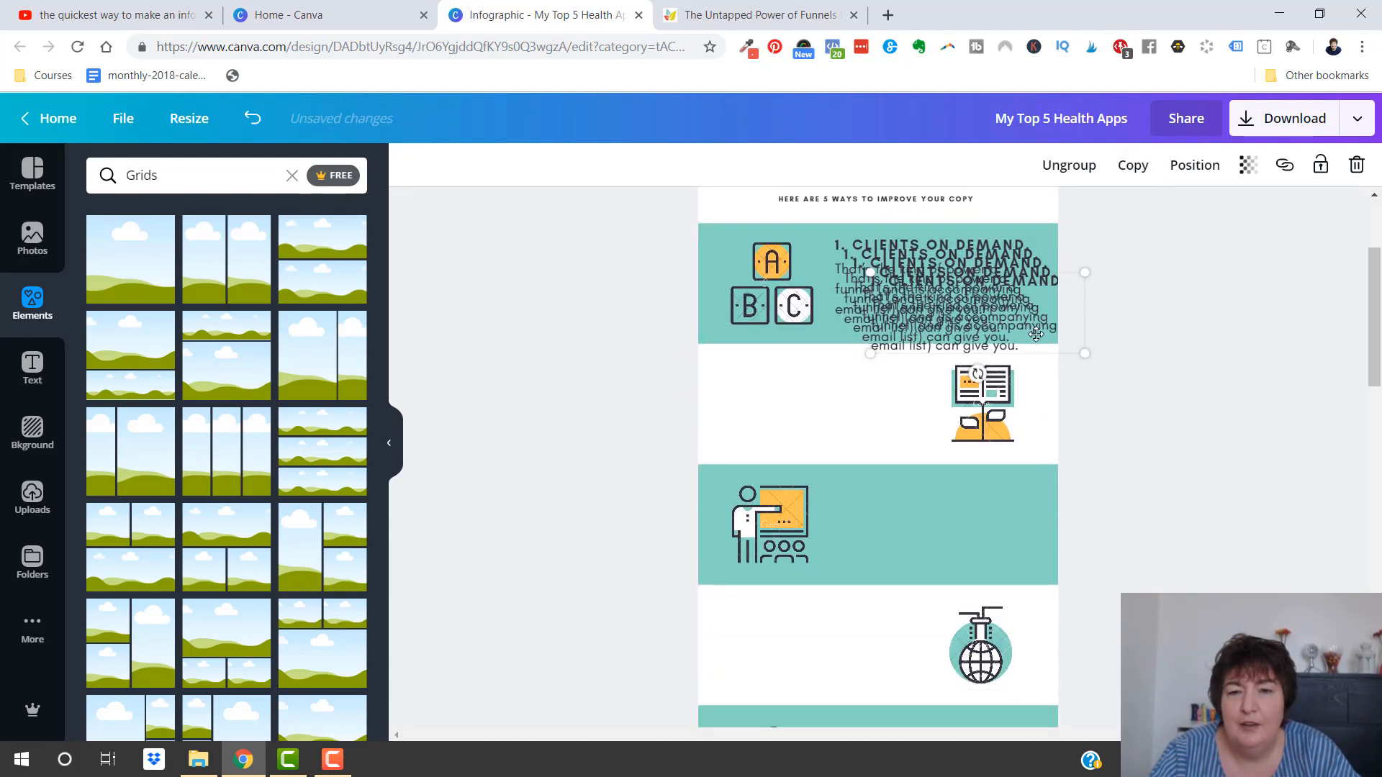
drag(963, 307, 800, 449)
drag(964, 274, 885, 626)
scroll(1073, 417, down, 3)
drag(890, 394, 981, 480)
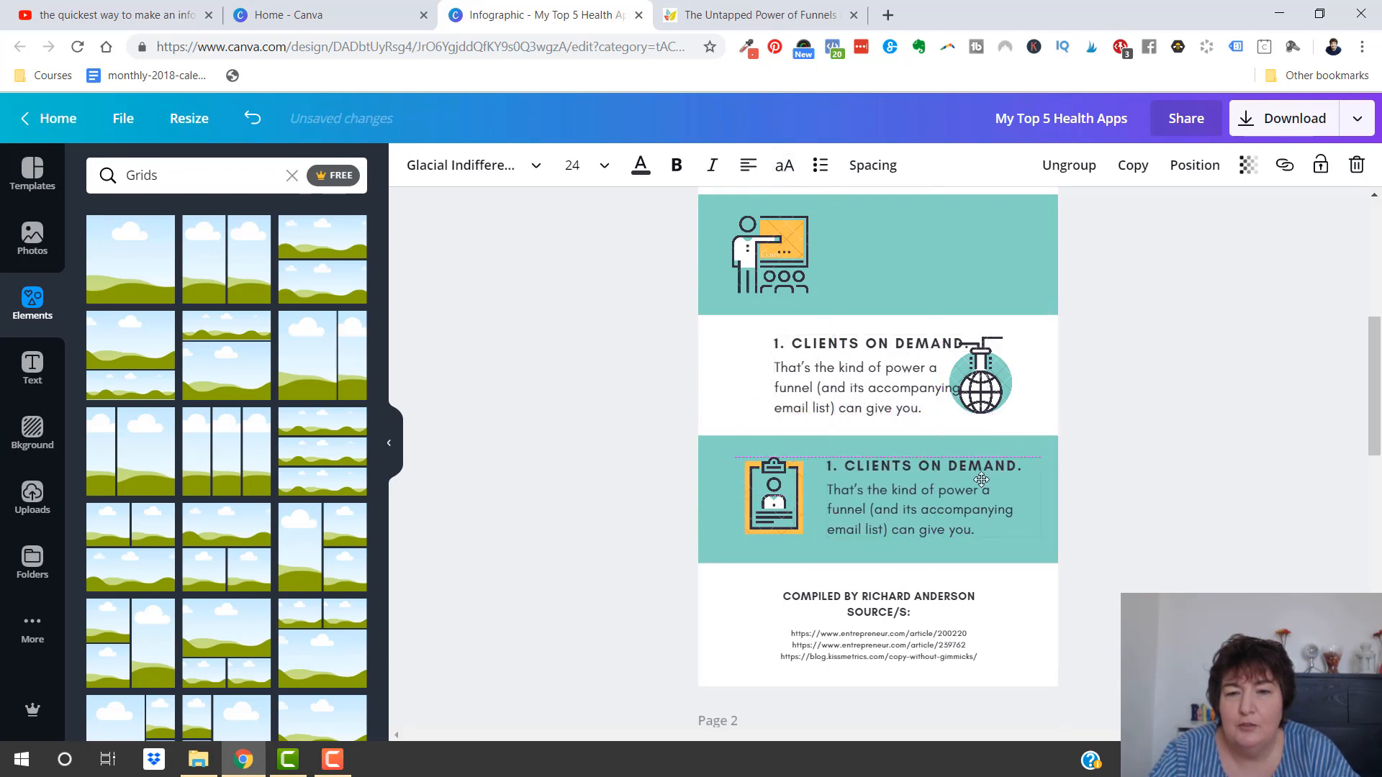
drag(885, 357, 840, 358)
scroll(1124, 412, up, 3)
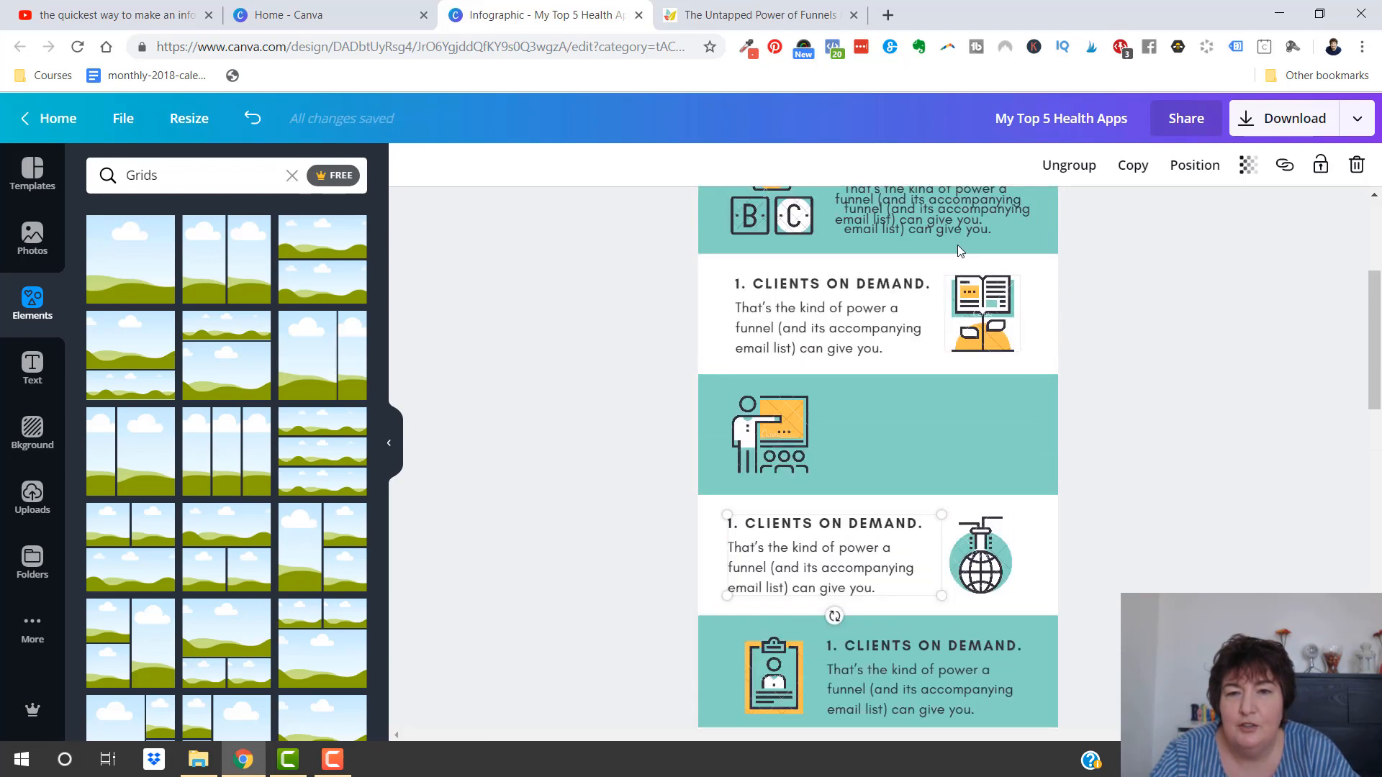
drag(955, 210, 945, 447)
Replace section 2's heading with "The ability to scale quickly." copied from point 2 of the blog post
click(902, 279)
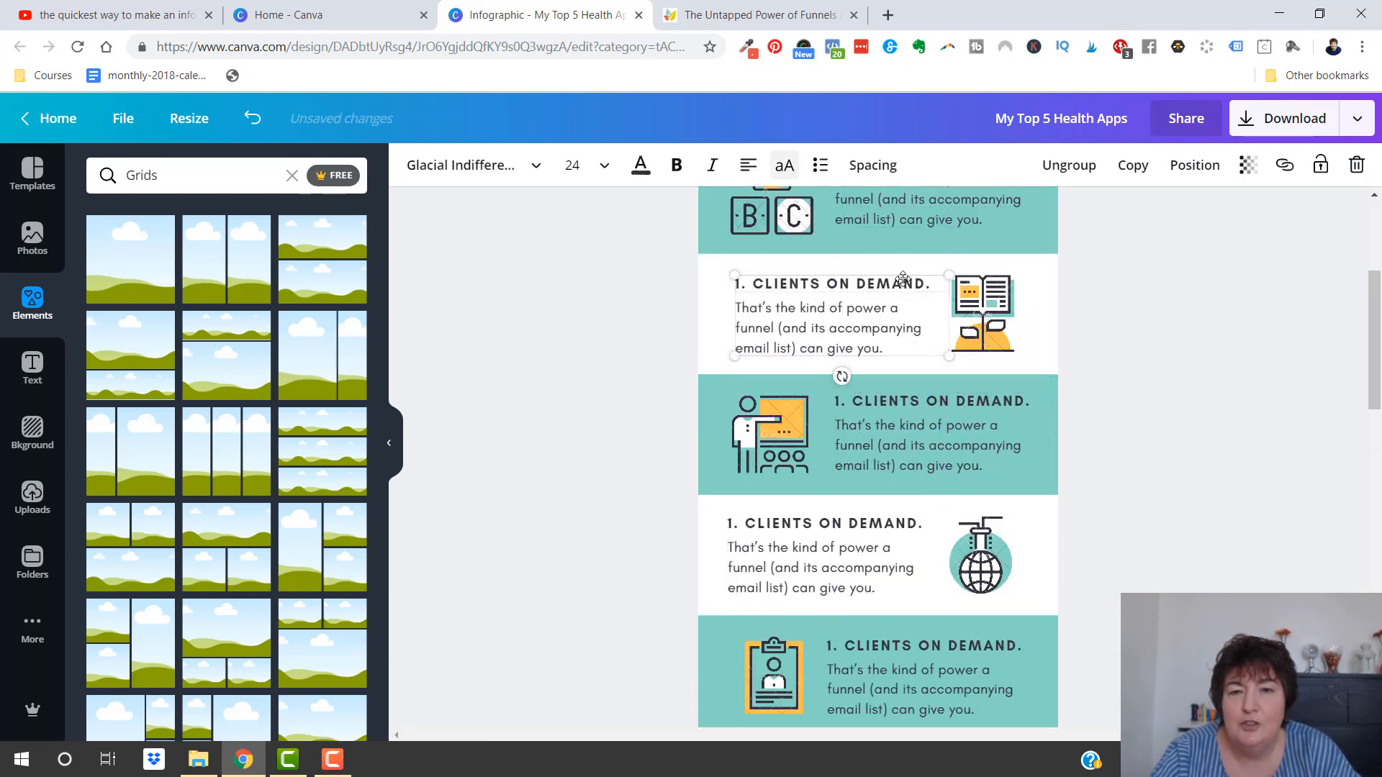
click(930, 282)
drag(931, 283, 734, 283)
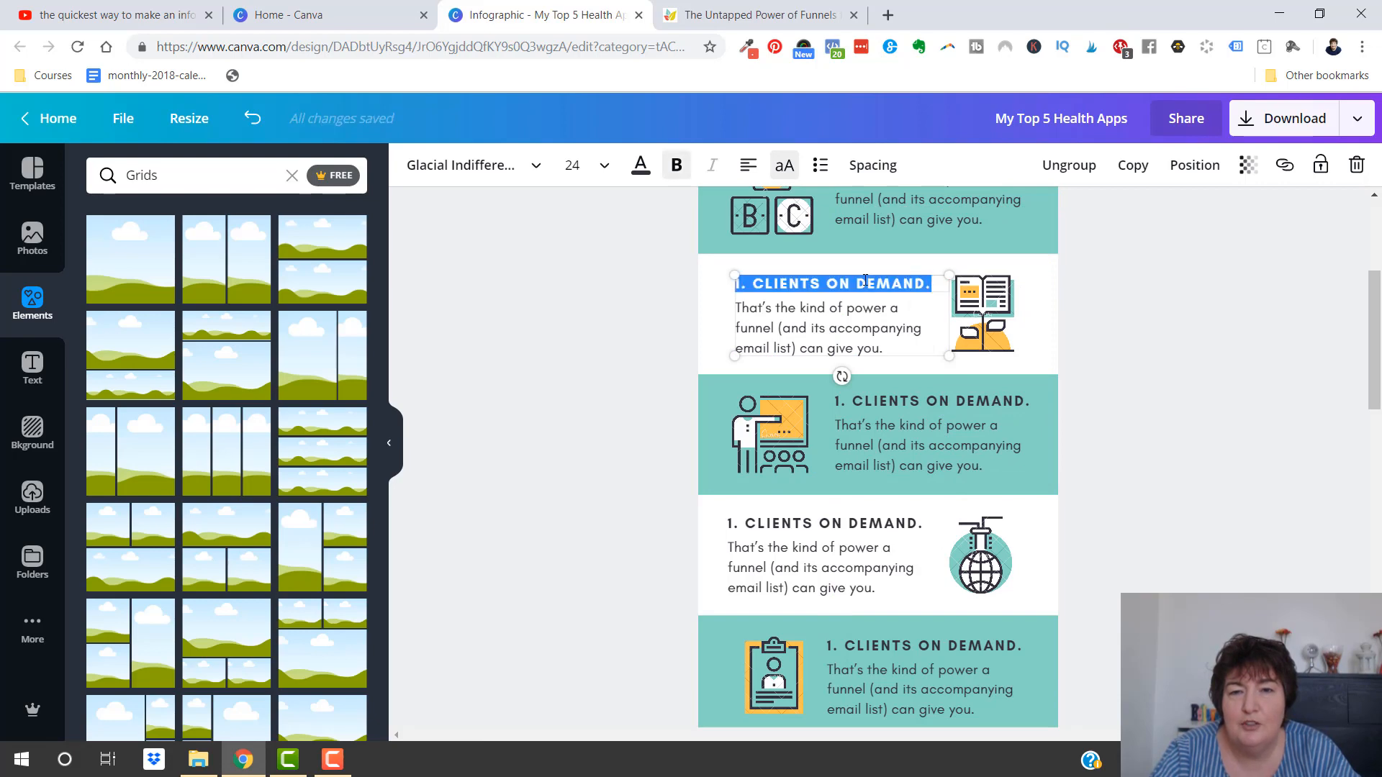
click(681, 9)
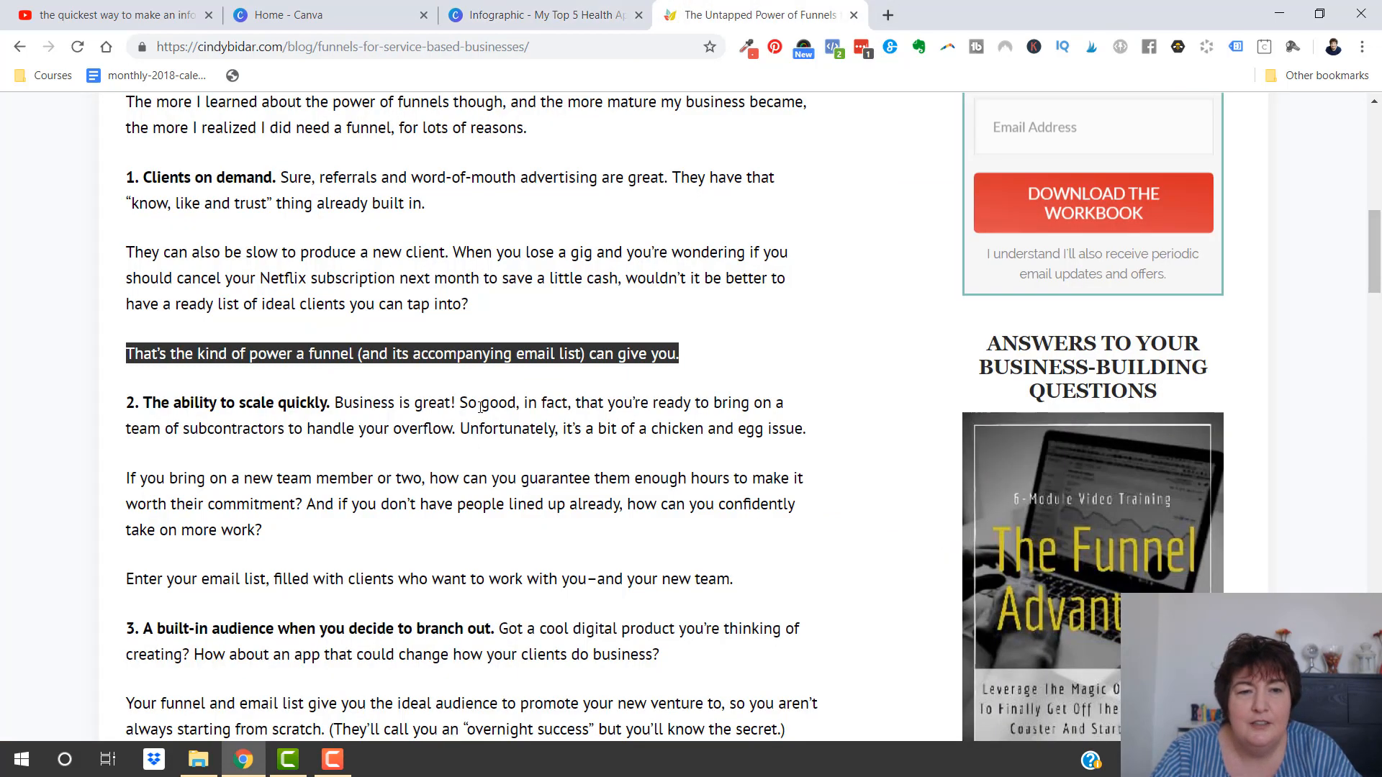
click(274, 363)
drag(333, 403, 143, 402)
key(ctrl+c)
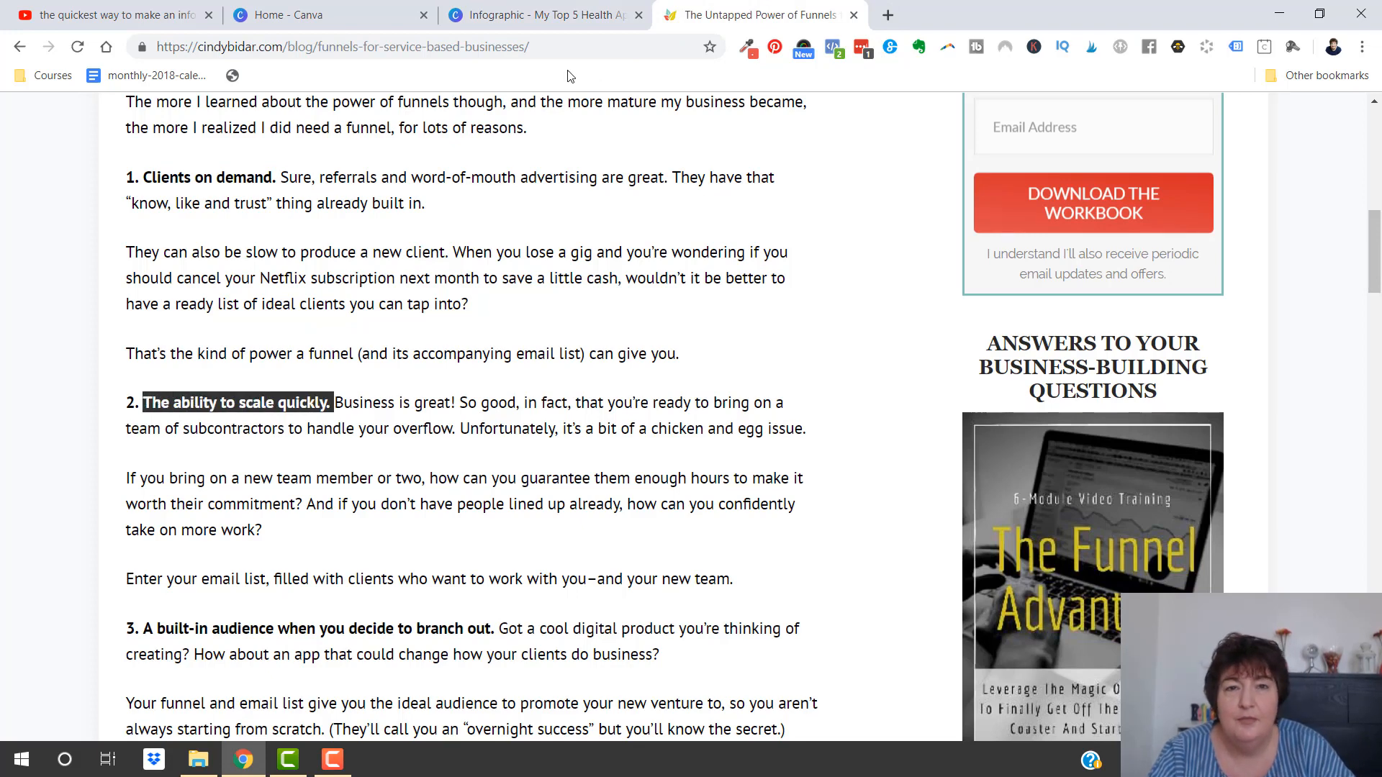
click(524, 16)
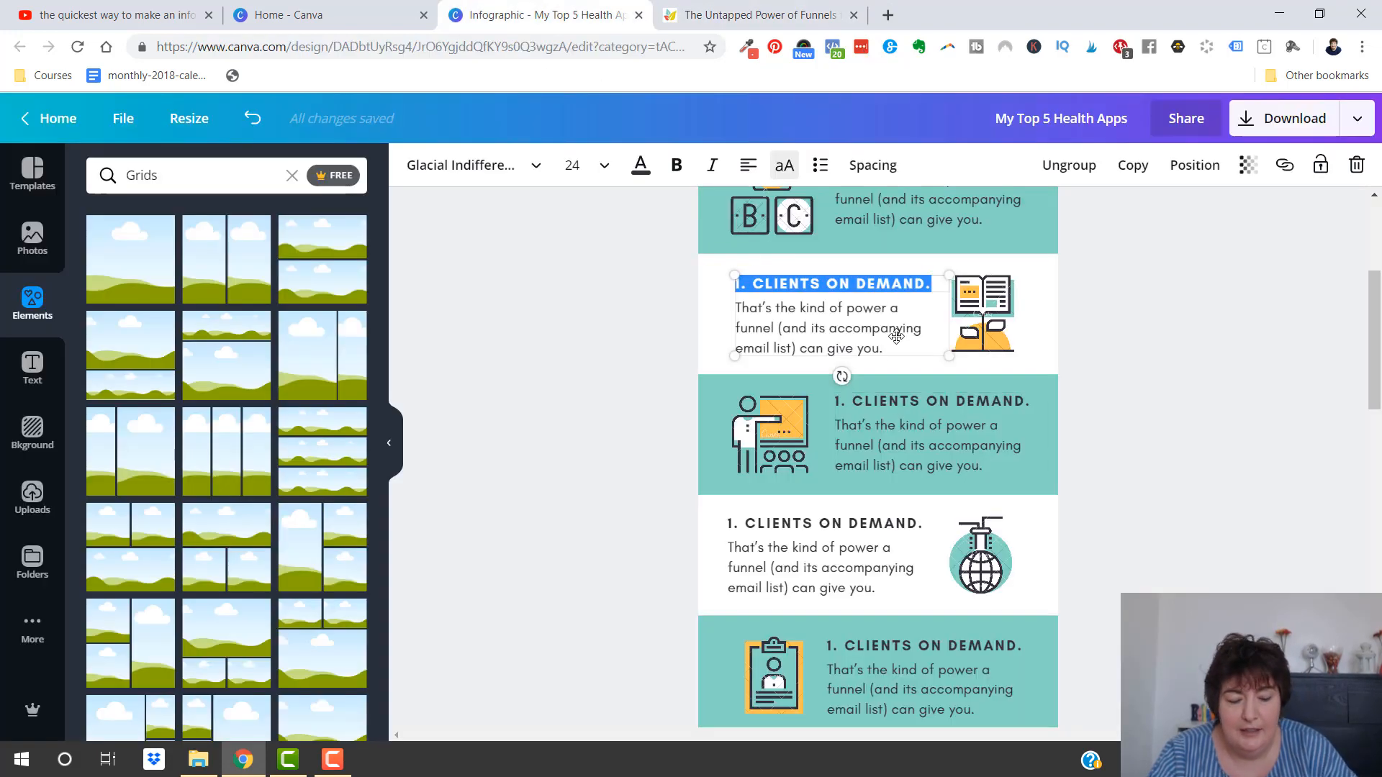
key(ctrl+v)
click(1120, 410)
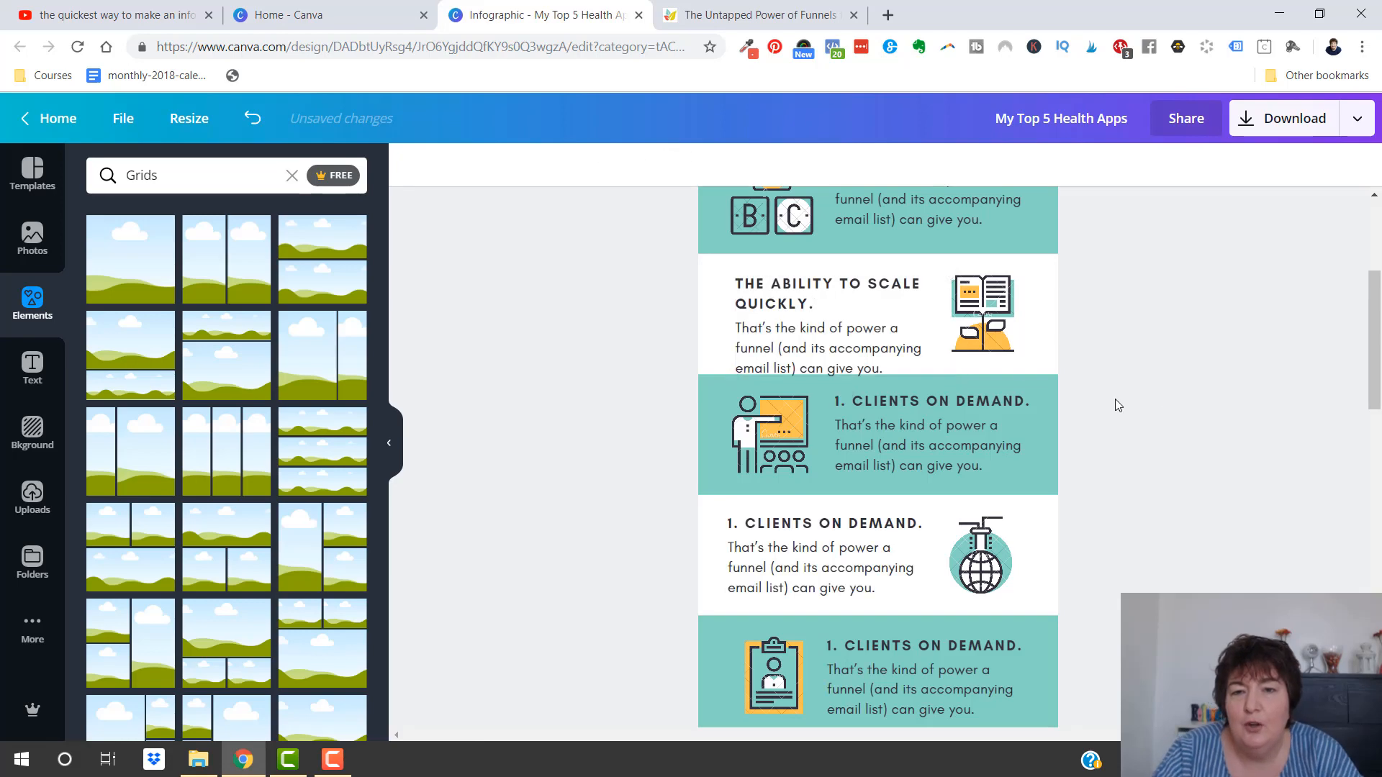
Shift section 2's text group slightly up and left to fit the white band, and ungroup its heading and body
mouse_move(802, 347)
mouse_down()
mouse_move(806, 323)
mouse_move(781, 335)
mouse_move(799, 342)
mouse_up()
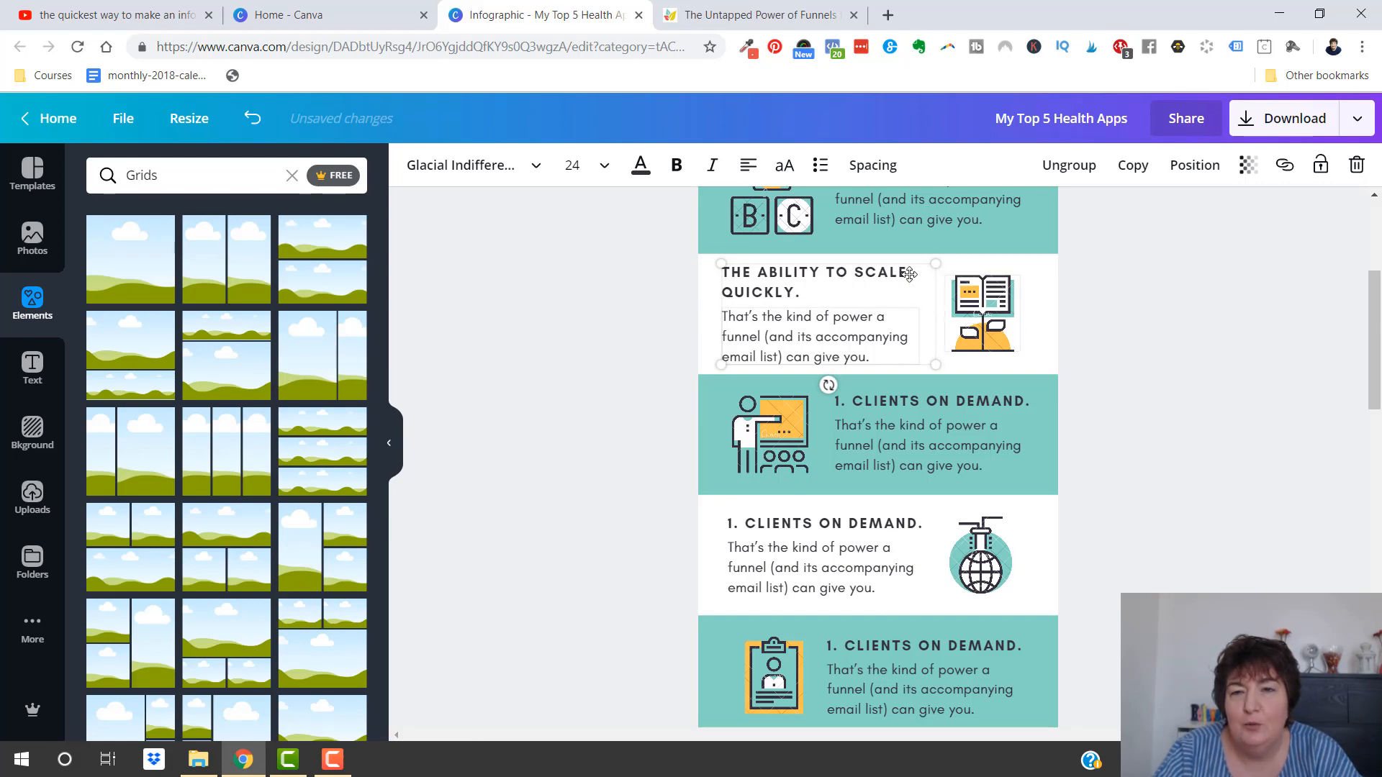
drag(910, 274, 810, 311)
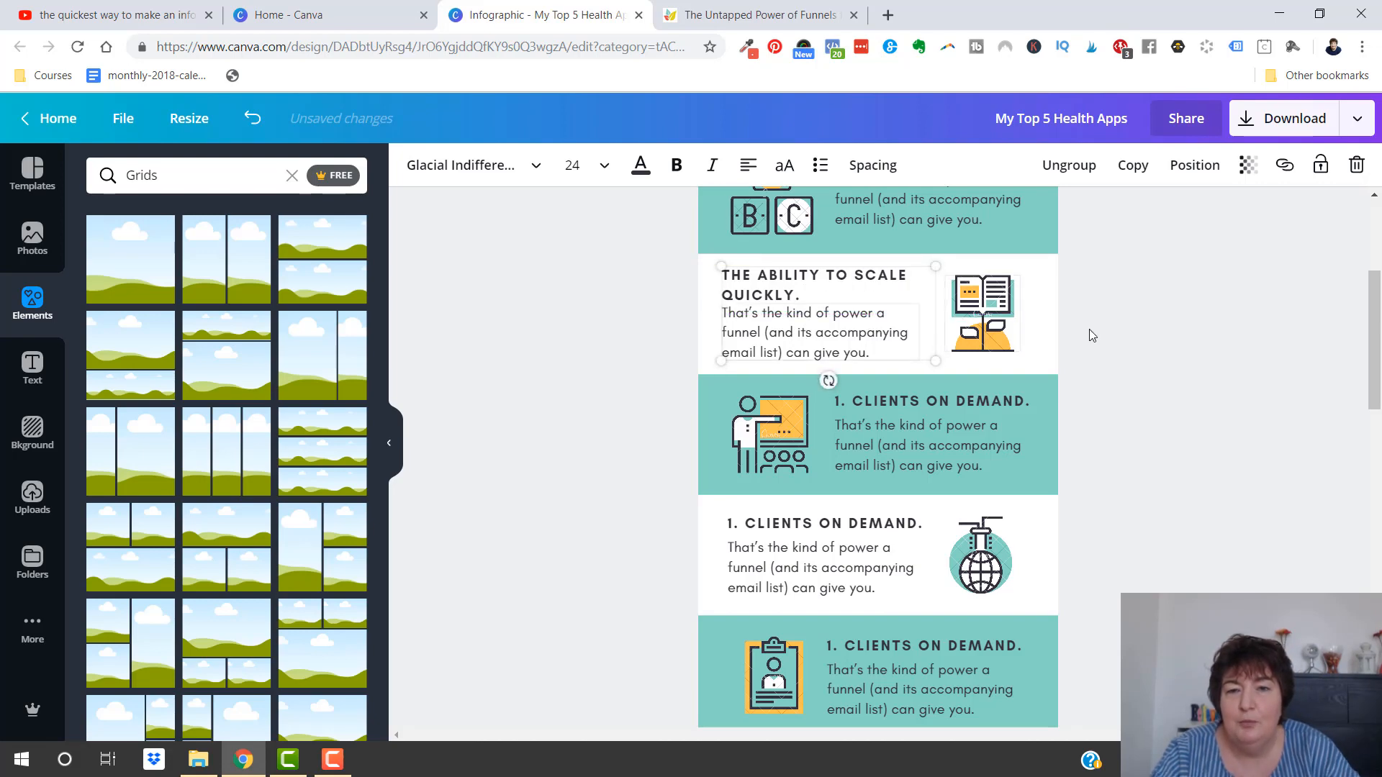
click(1069, 165)
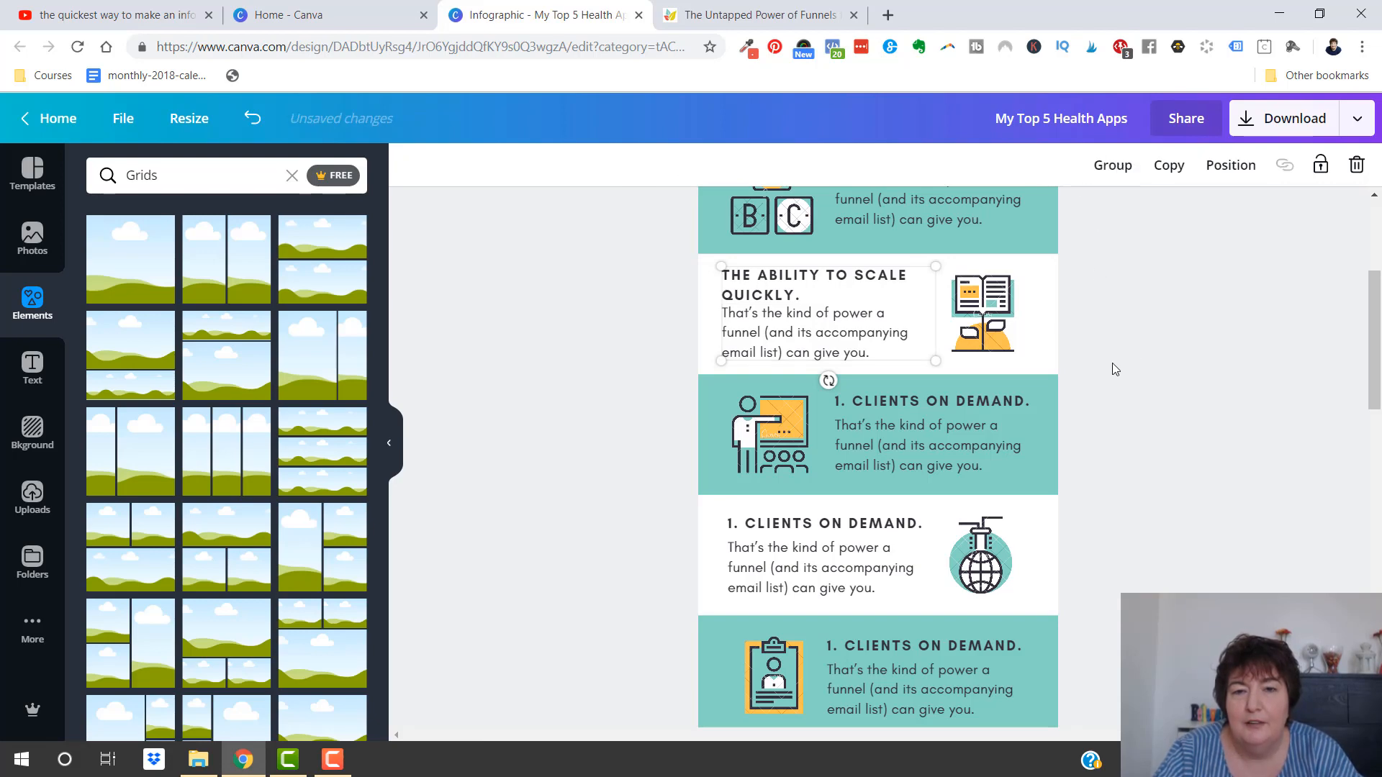
click(1112, 362)
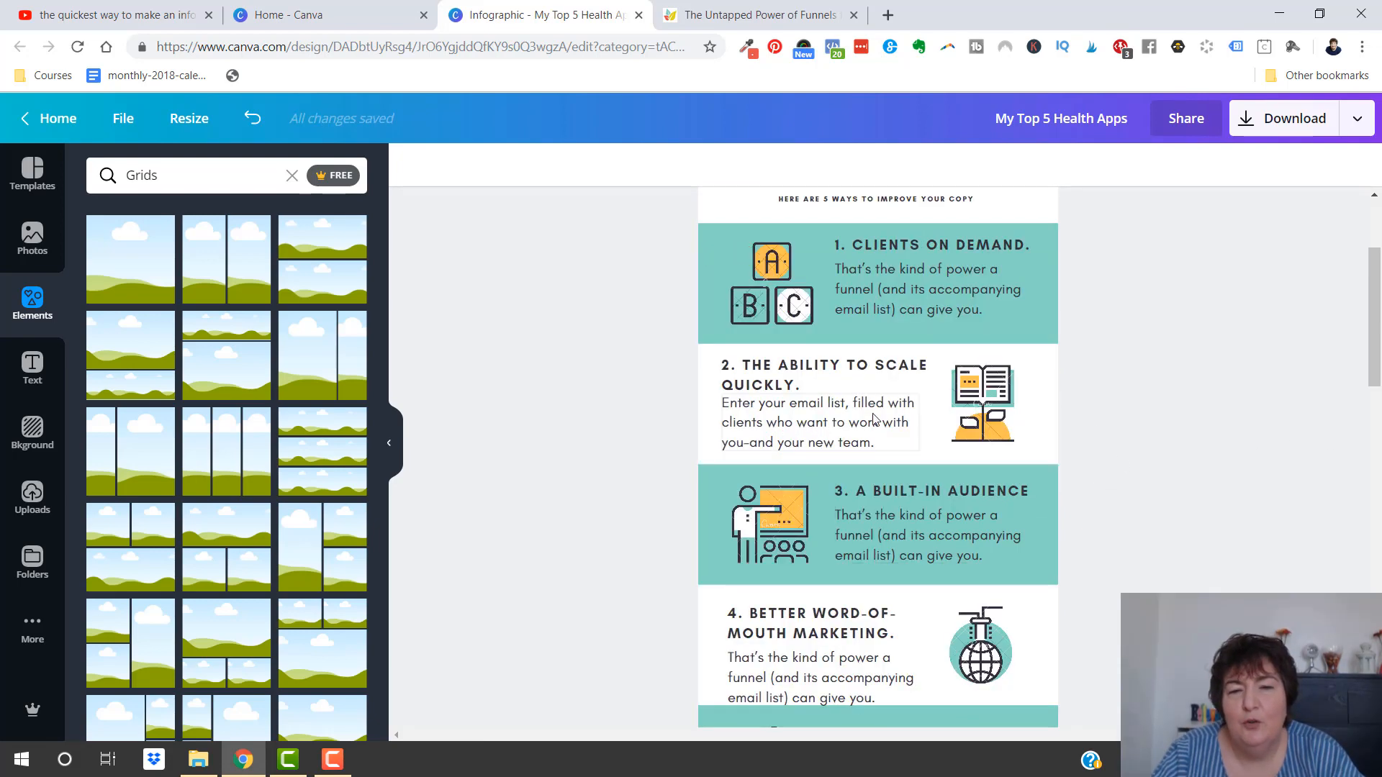
Review the headings and body text of all five infographic sections
scroll(900, 379, down, 5)
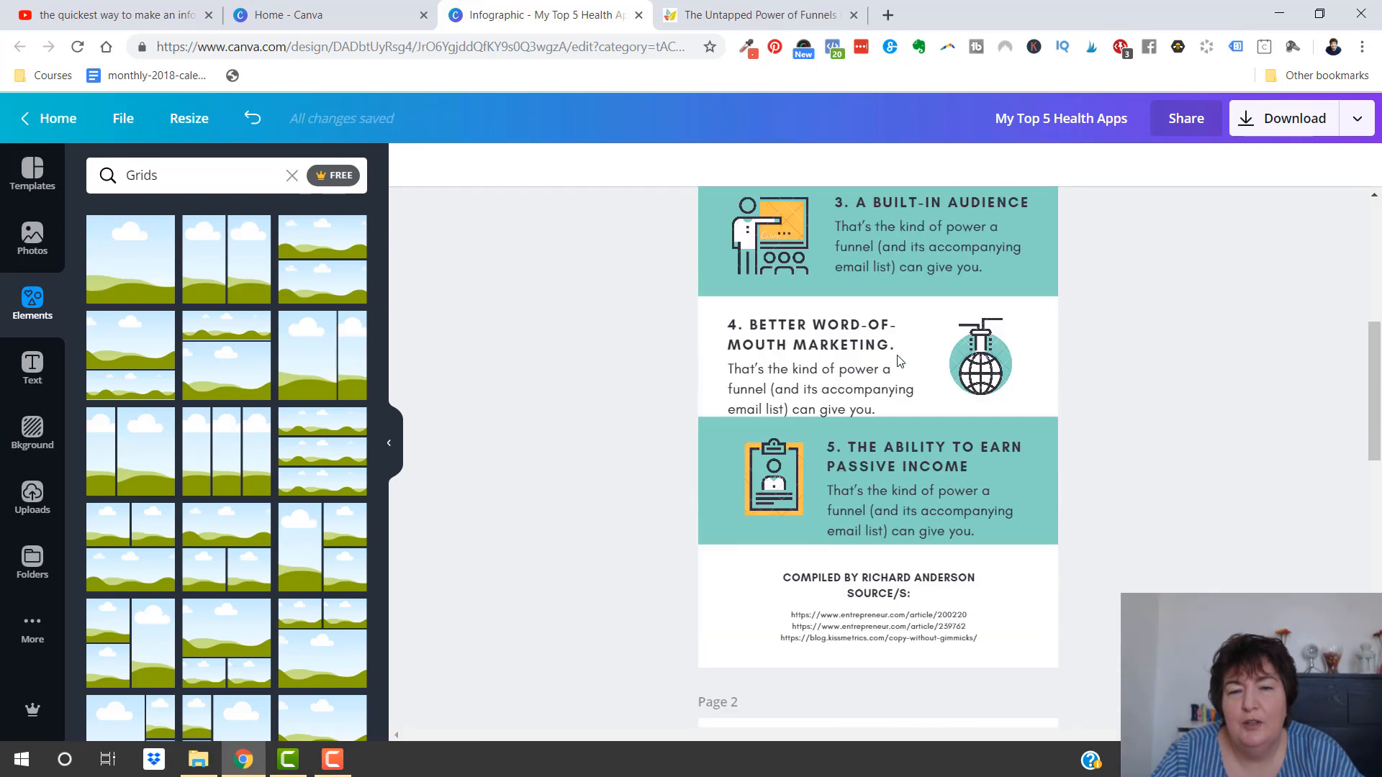
scroll(900, 374, up, 5)
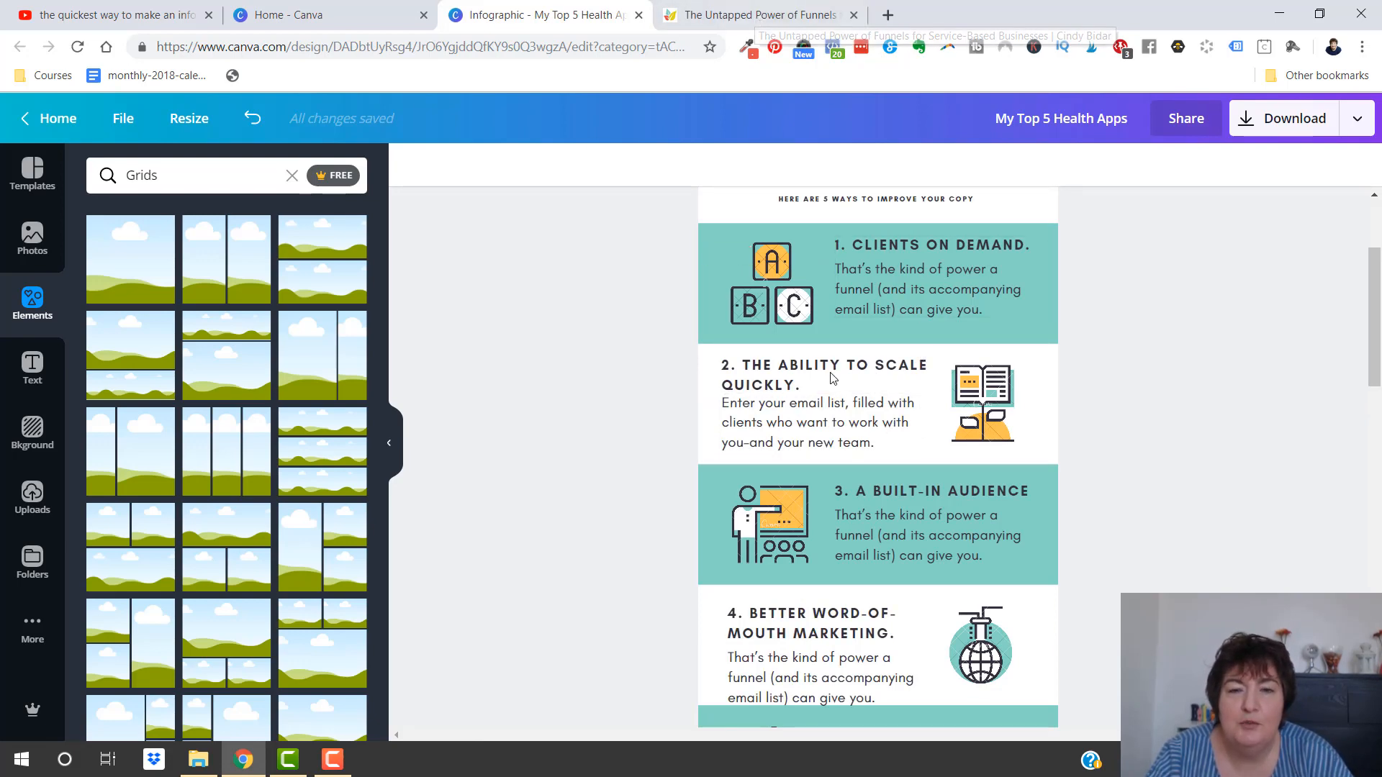
scroll(931, 386, up, 1)
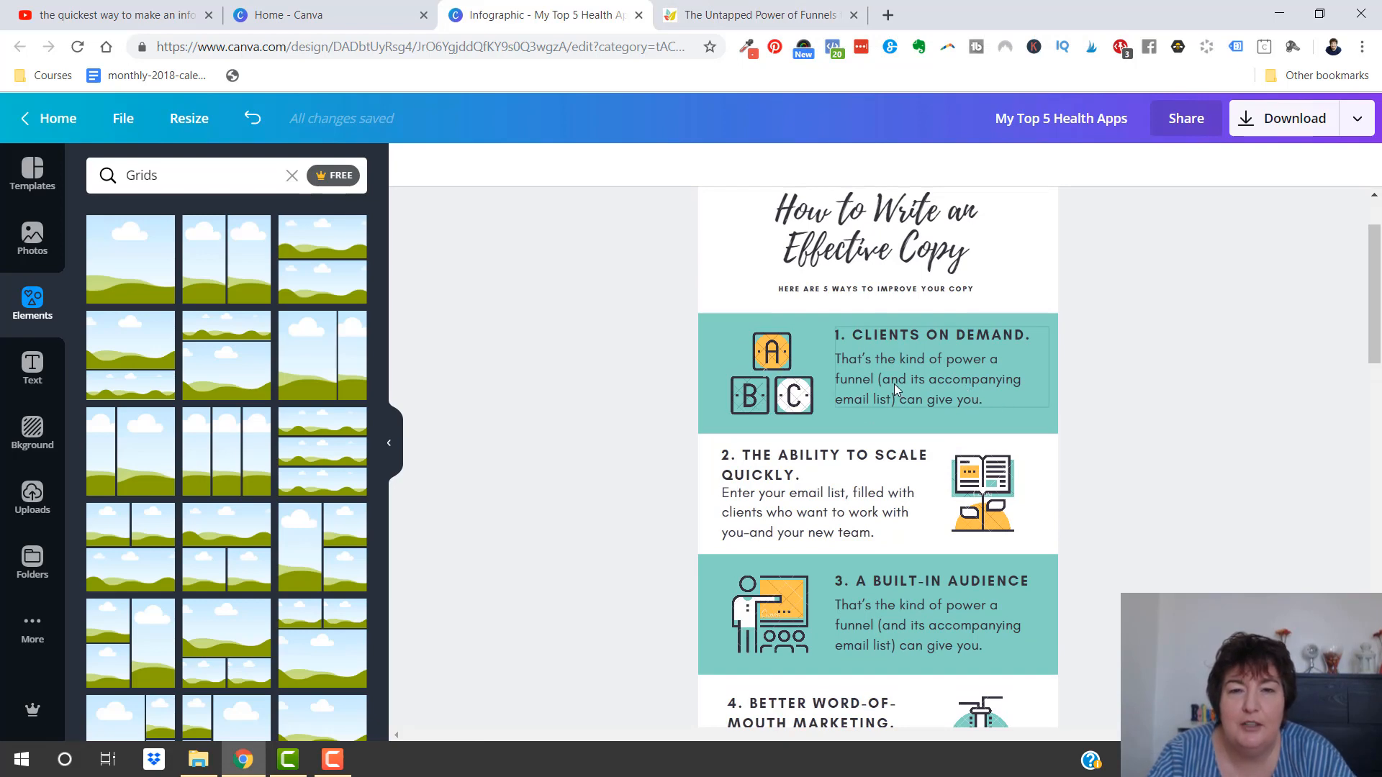
scroll(1127, 470, down, 1)
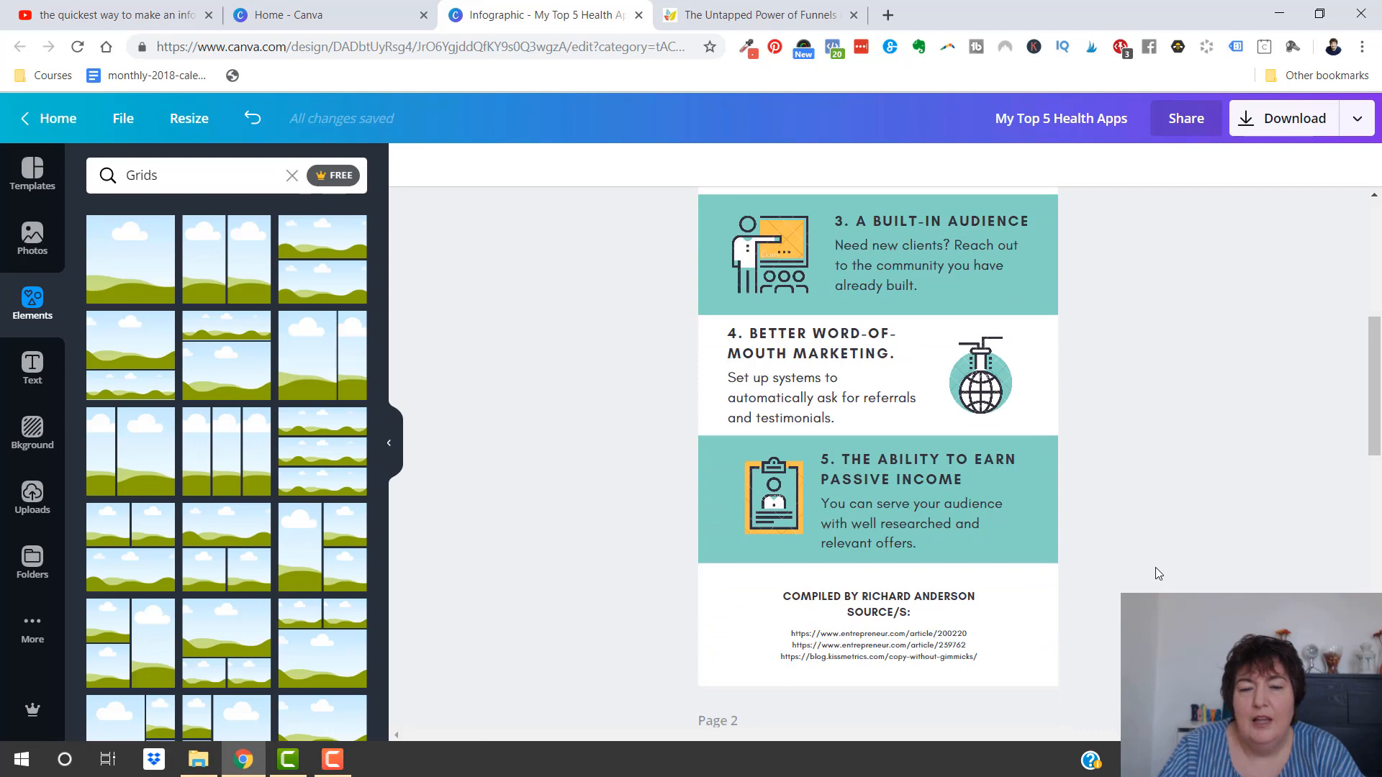
scroll(1155, 567, up, 2)
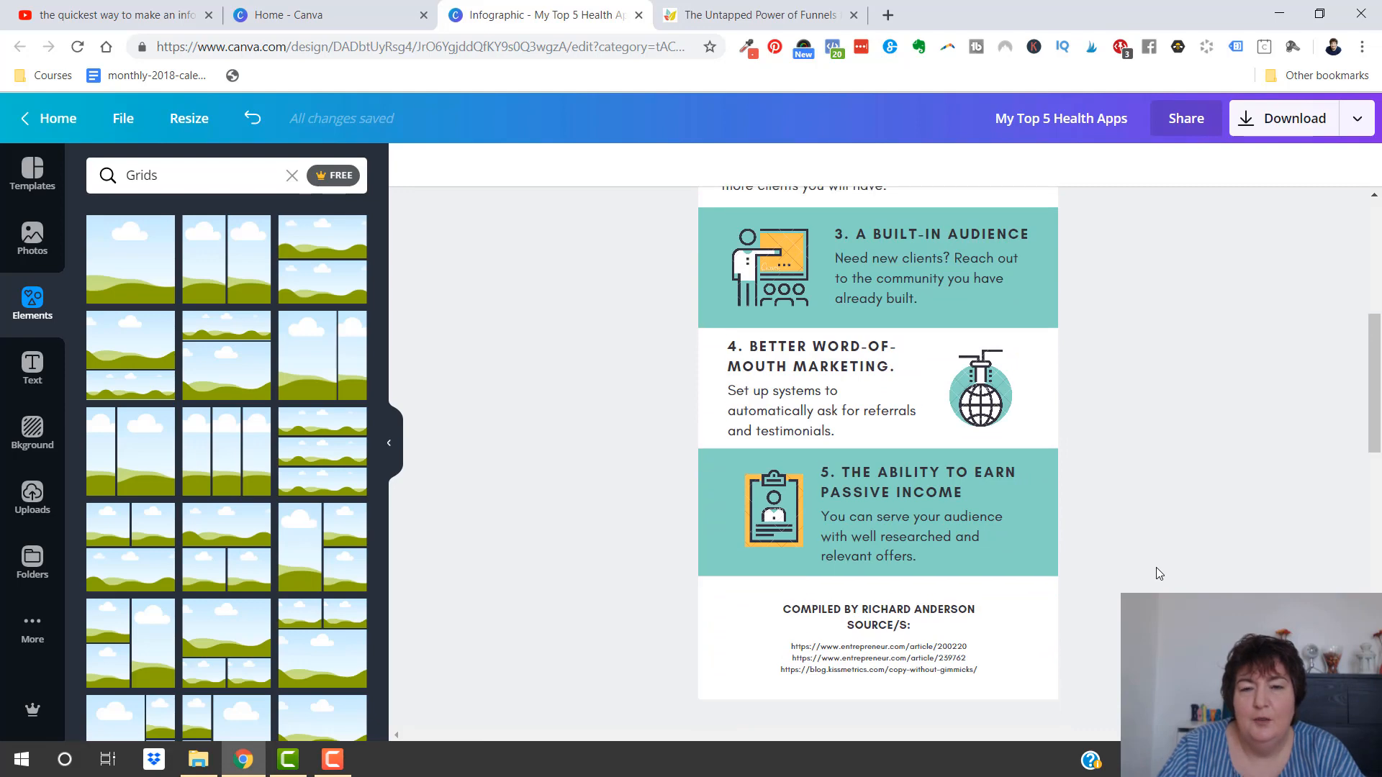
scroll(1156, 554, up, 2)
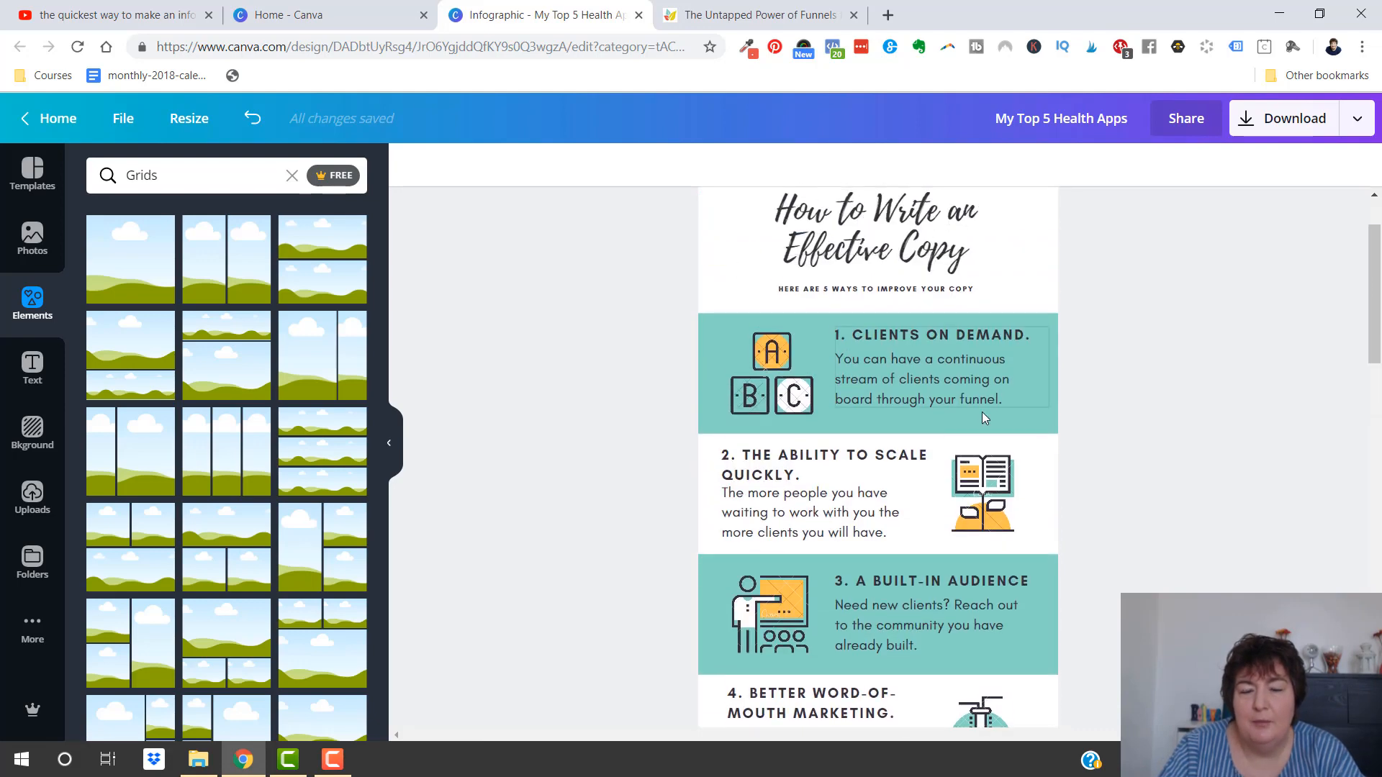
scroll(1178, 439, down, 3)
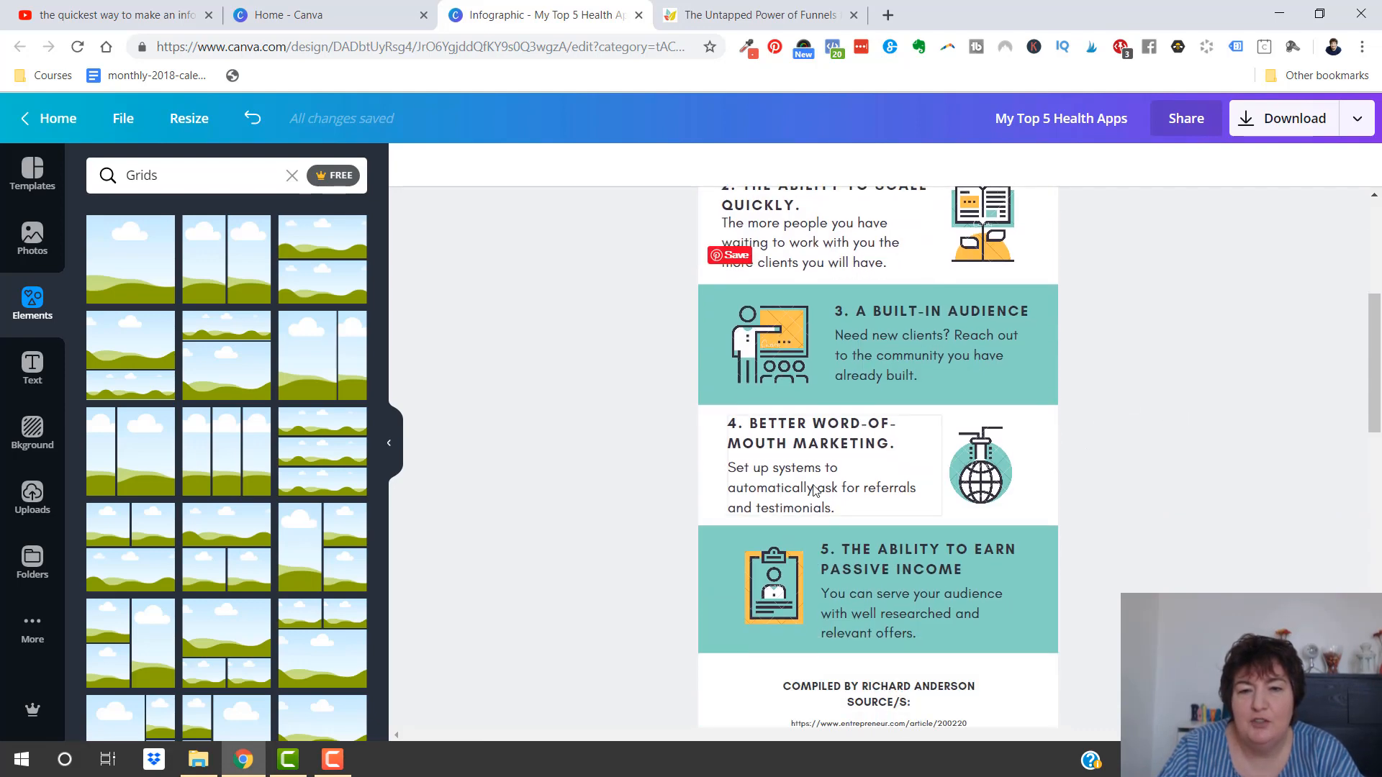
Reposition section 5's text group slightly higher and farther from the clipboard illustration within its teal band
drag(900, 587, 912, 576)
key(Right)
key(Right)
key(Right)
key(Right)
key(Right)
key(Right)
key(Right)
key(Right)
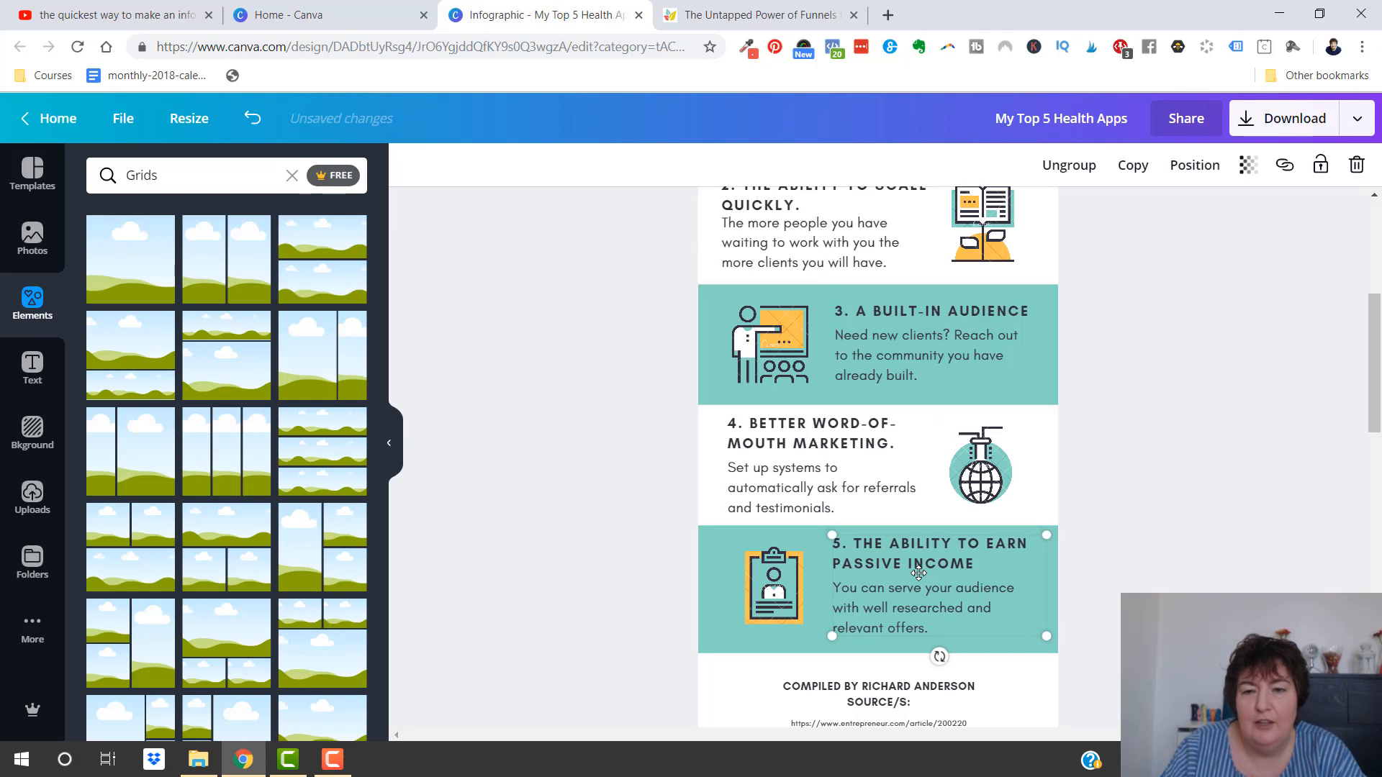
key(Left)
key(Left)
key(Left)
key(Left)
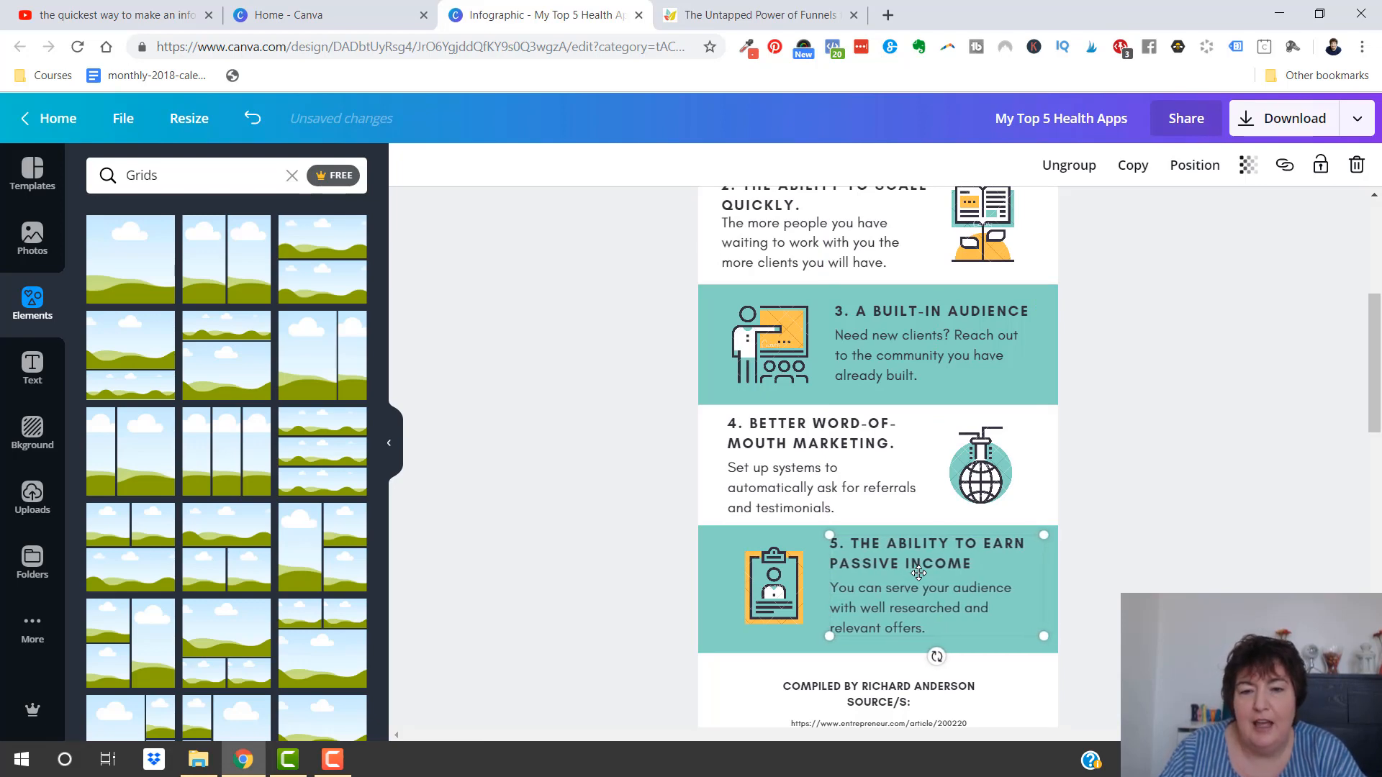
key(Left)
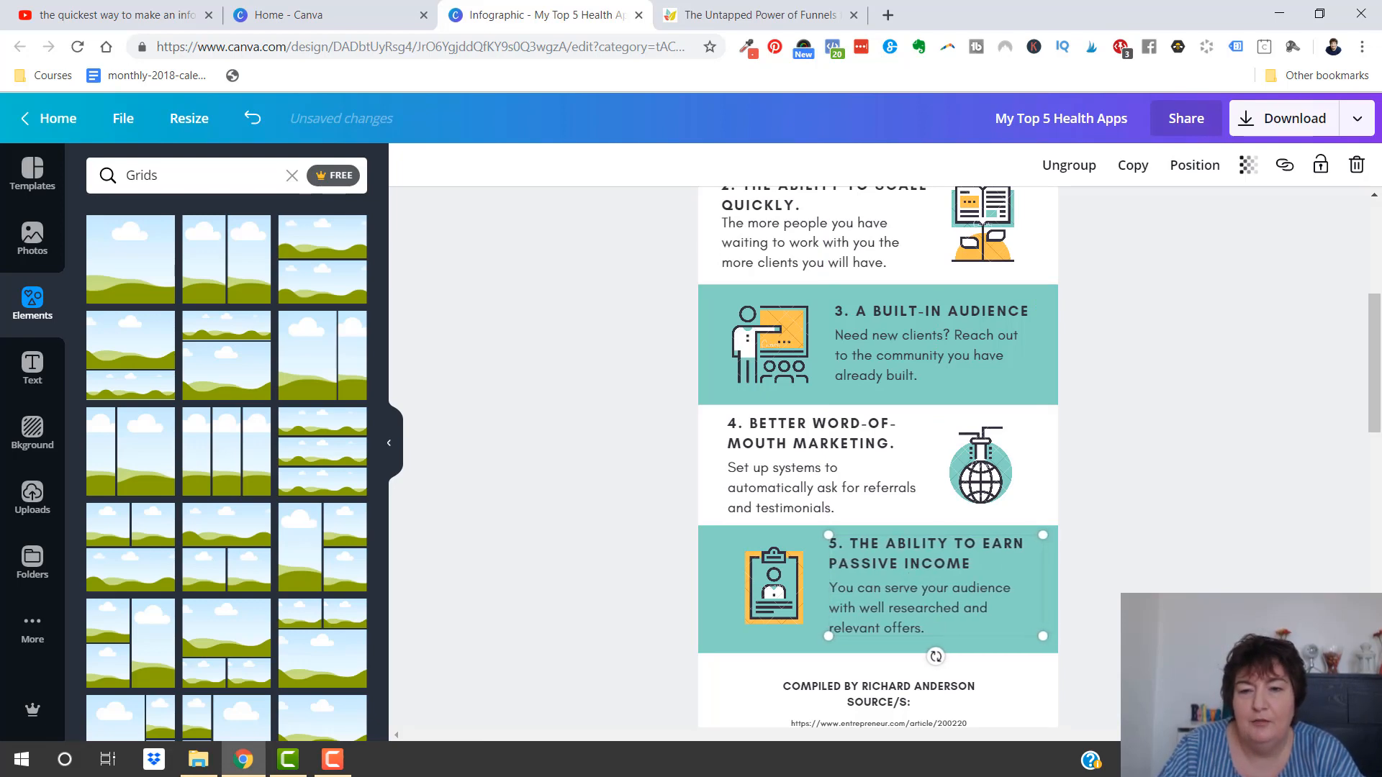
click(1187, 364)
Copy the title of the funnels blog post and return to the infographic
scroll(1188, 364, up, 5)
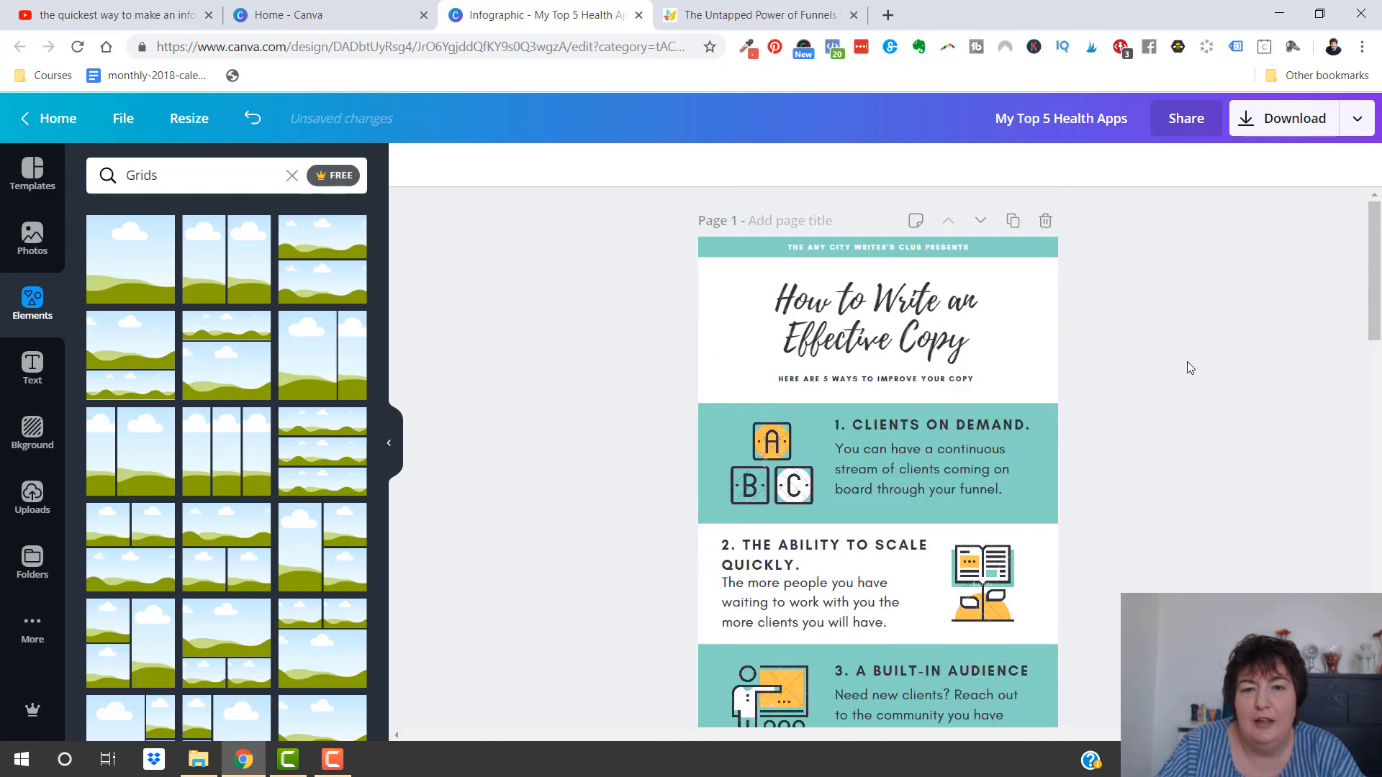
click(749, 14)
scroll(727, 259, up, 10)
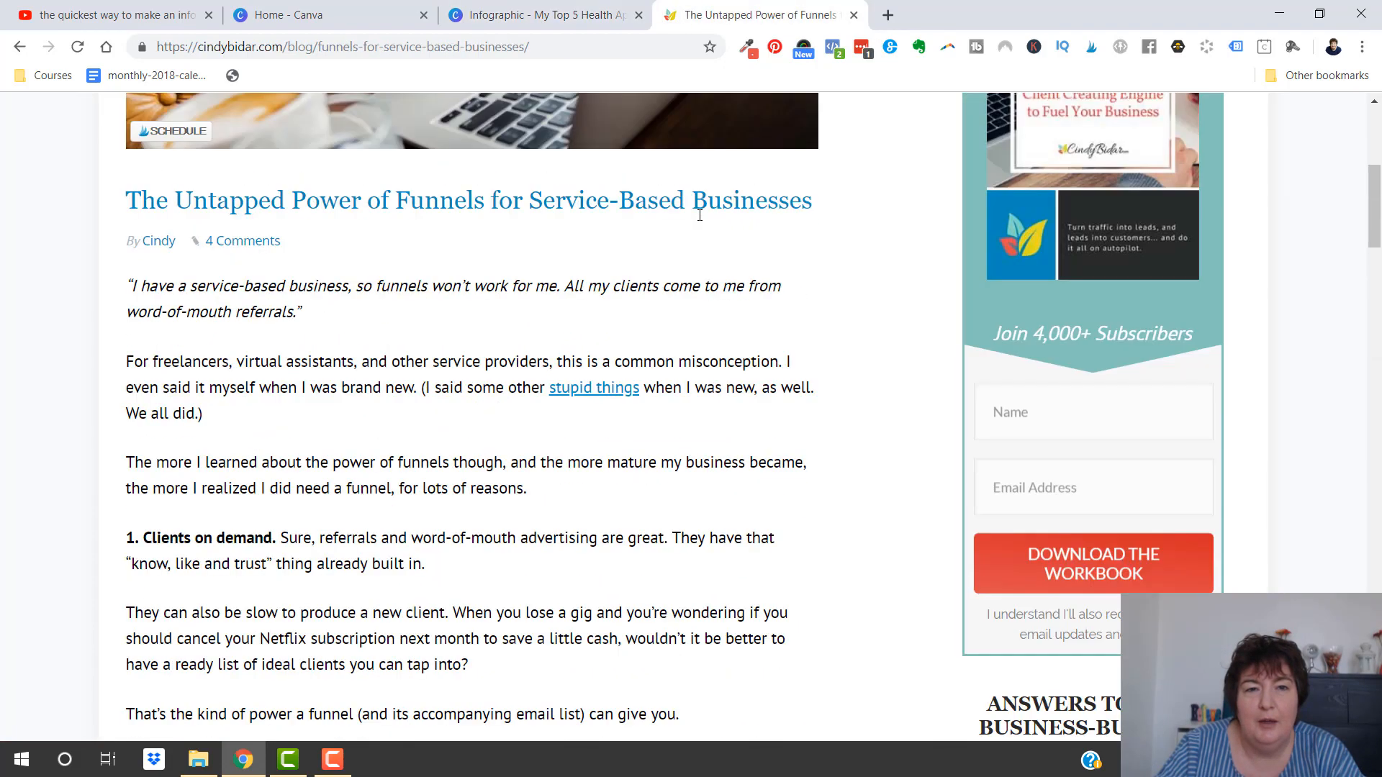
mouse_move(818, 384)
mouse_down()
mouse_move(142, 384)
mouse_move(796, 385)
mouse_move(804, 403)
mouse_move(802, 380)
mouse_up()
key(ctrl+c)
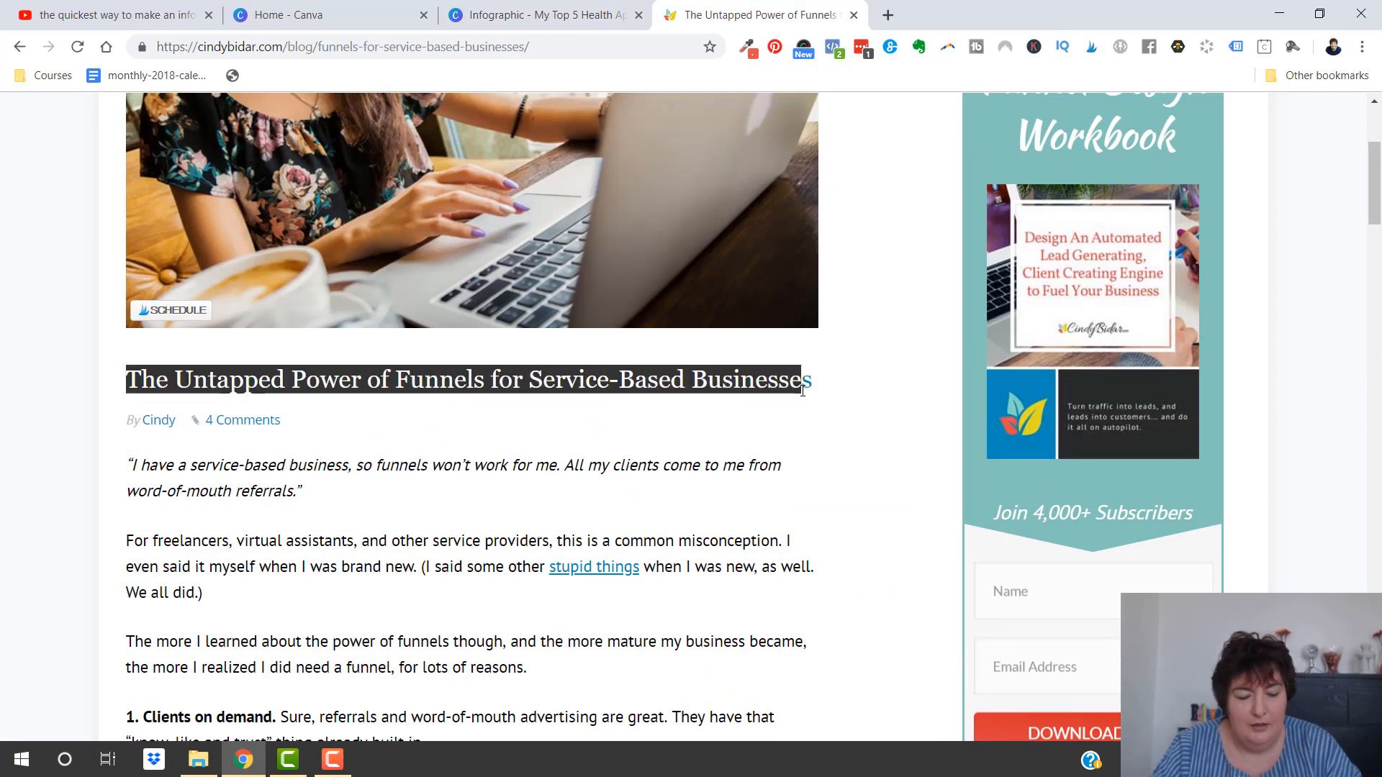
click(567, 28)
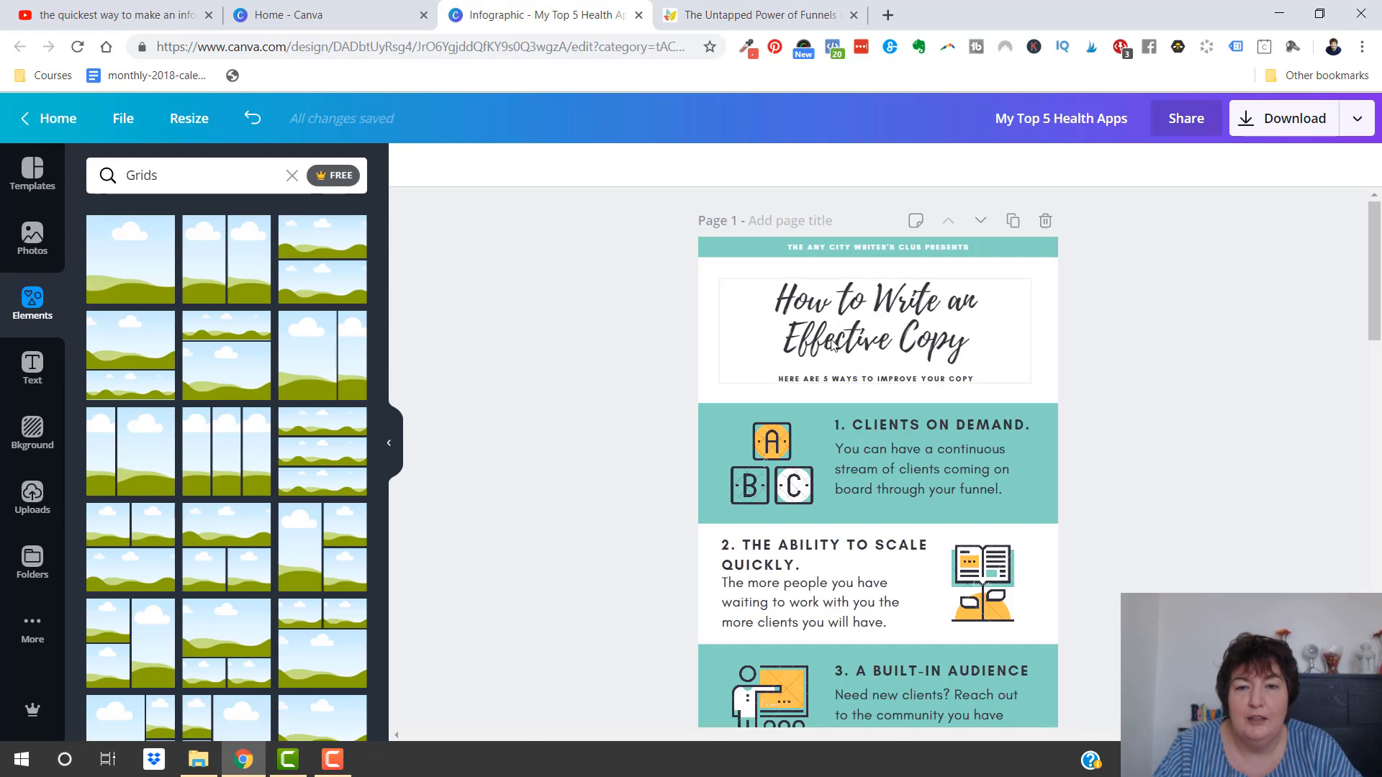
Replace the infographic's main title with "The Untapped Power of Funnels for Service-Based Businesses"
click(971, 338)
click(971, 338)
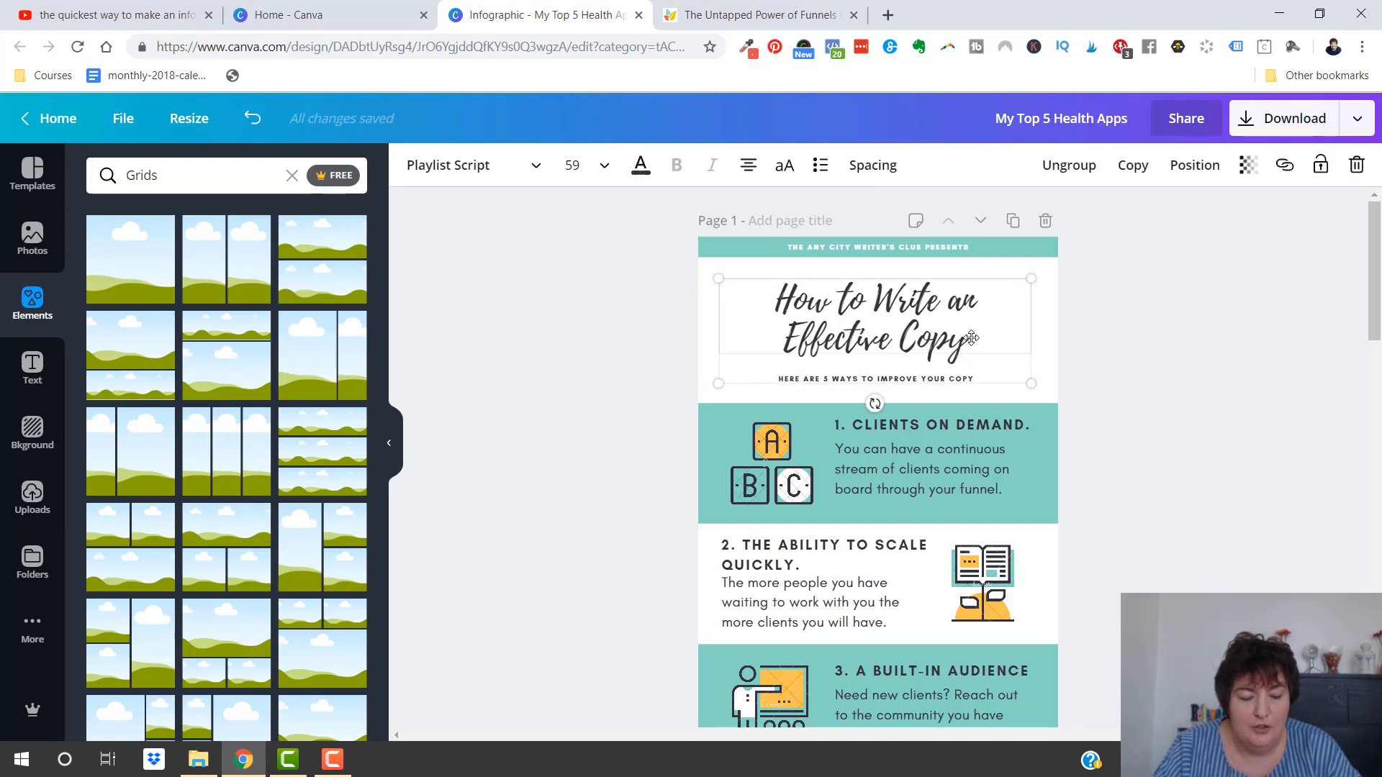
key(ctrl+a)
key(ctrl+v)
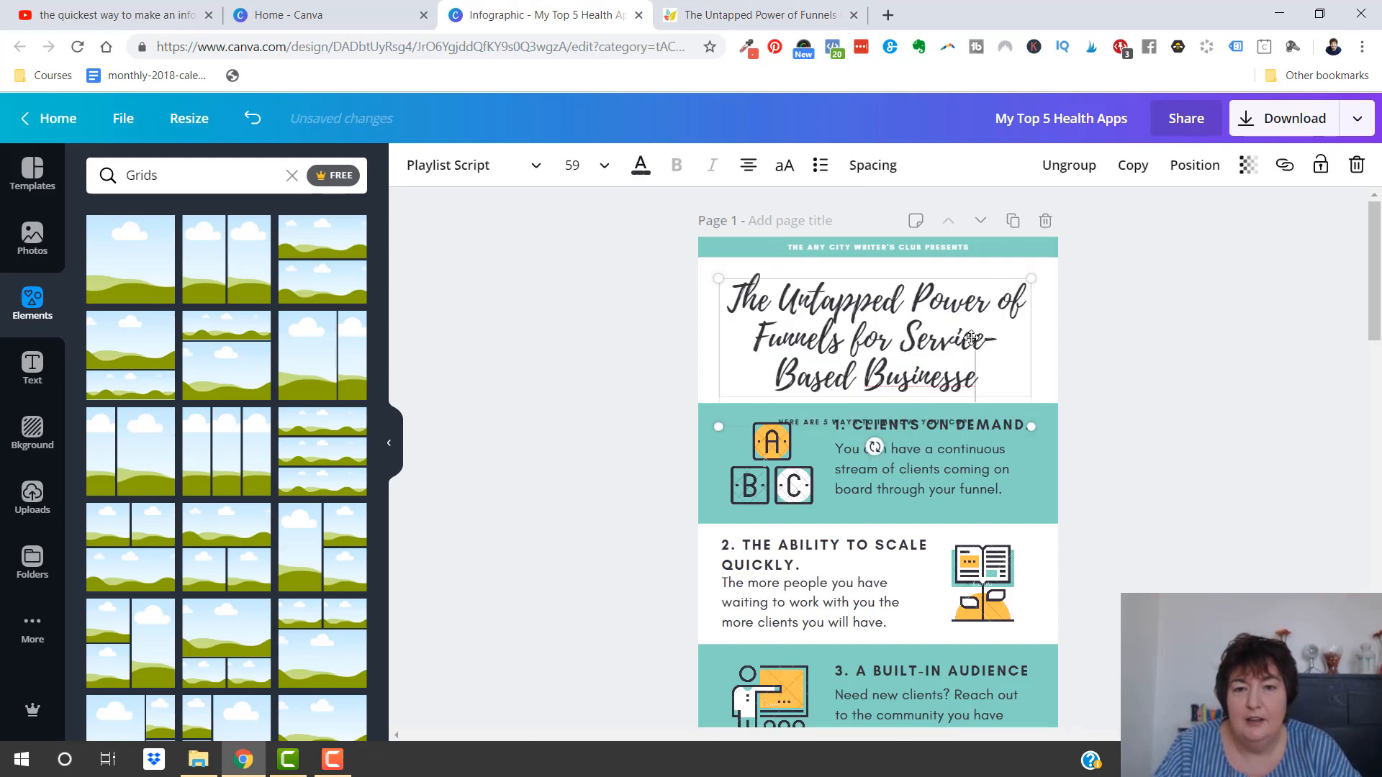
click(1103, 376)
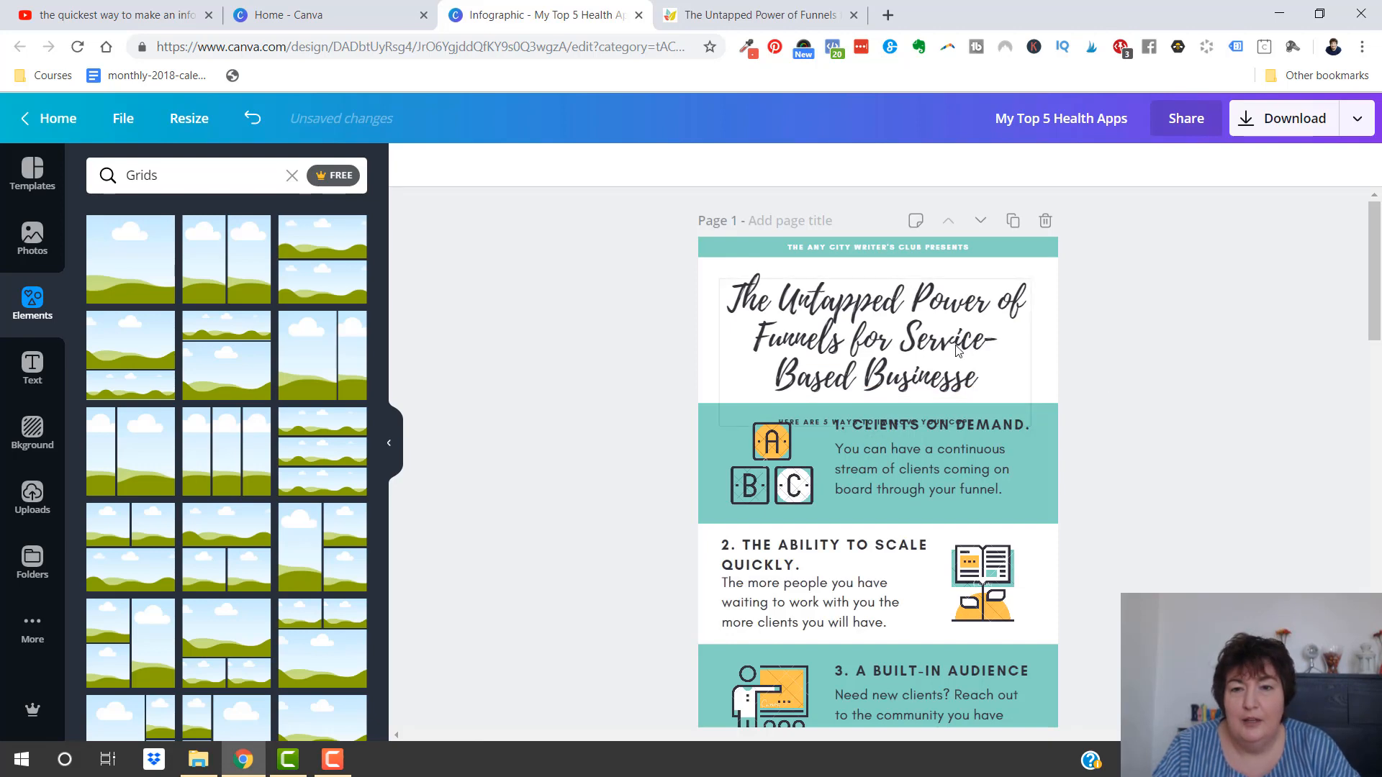
click(980, 378)
text(s)
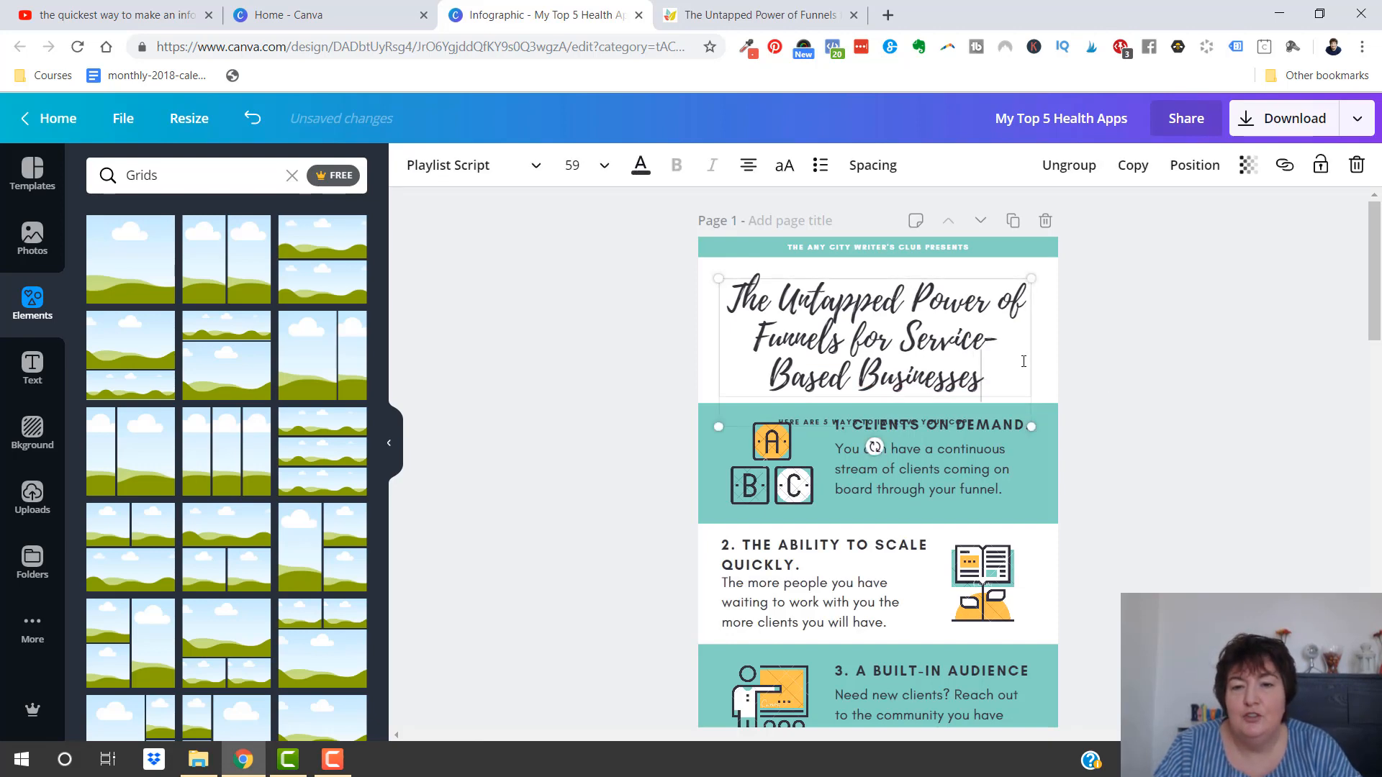
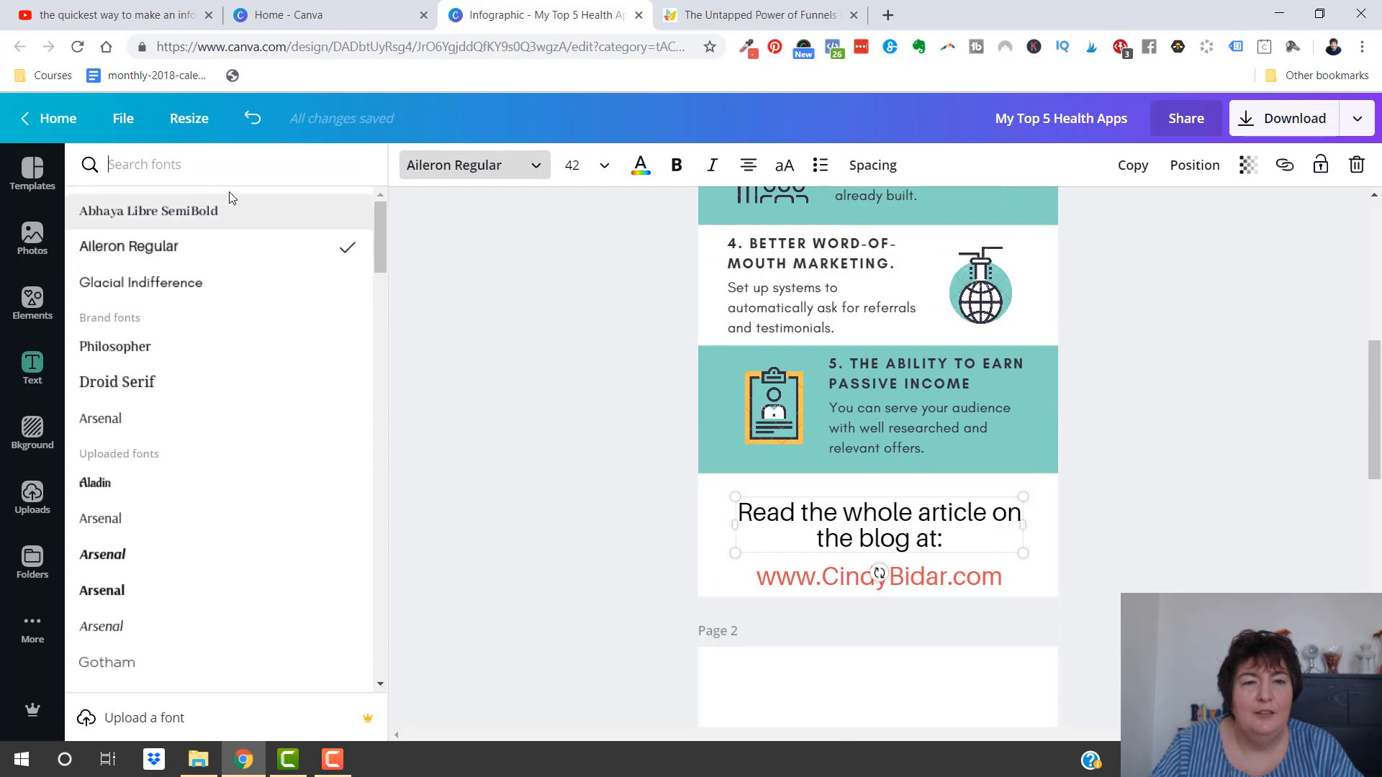
Set the font of the closing "Read the whole article on the blog at:" line and the web address below it to Abhaya Libre SemiBold
click(212, 211)
click(882, 576)
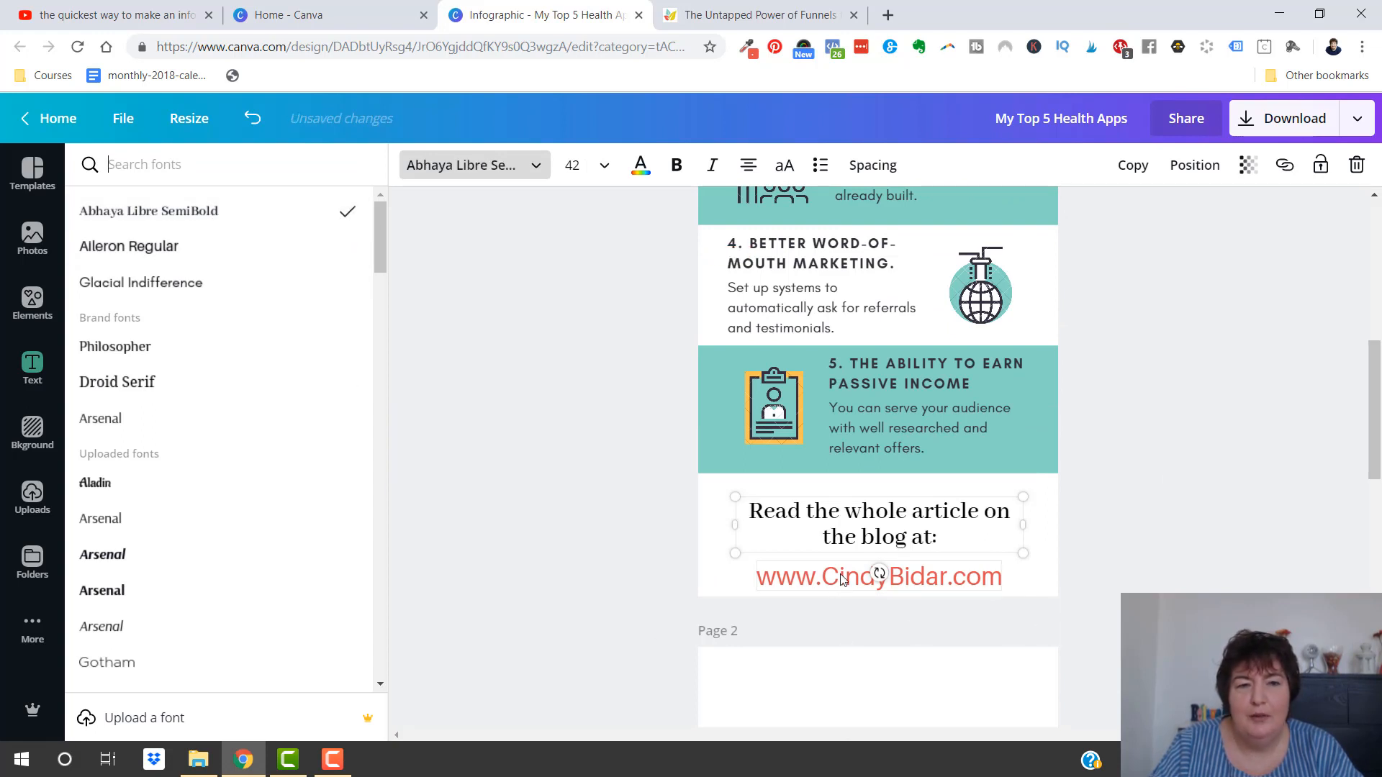
click(191, 210)
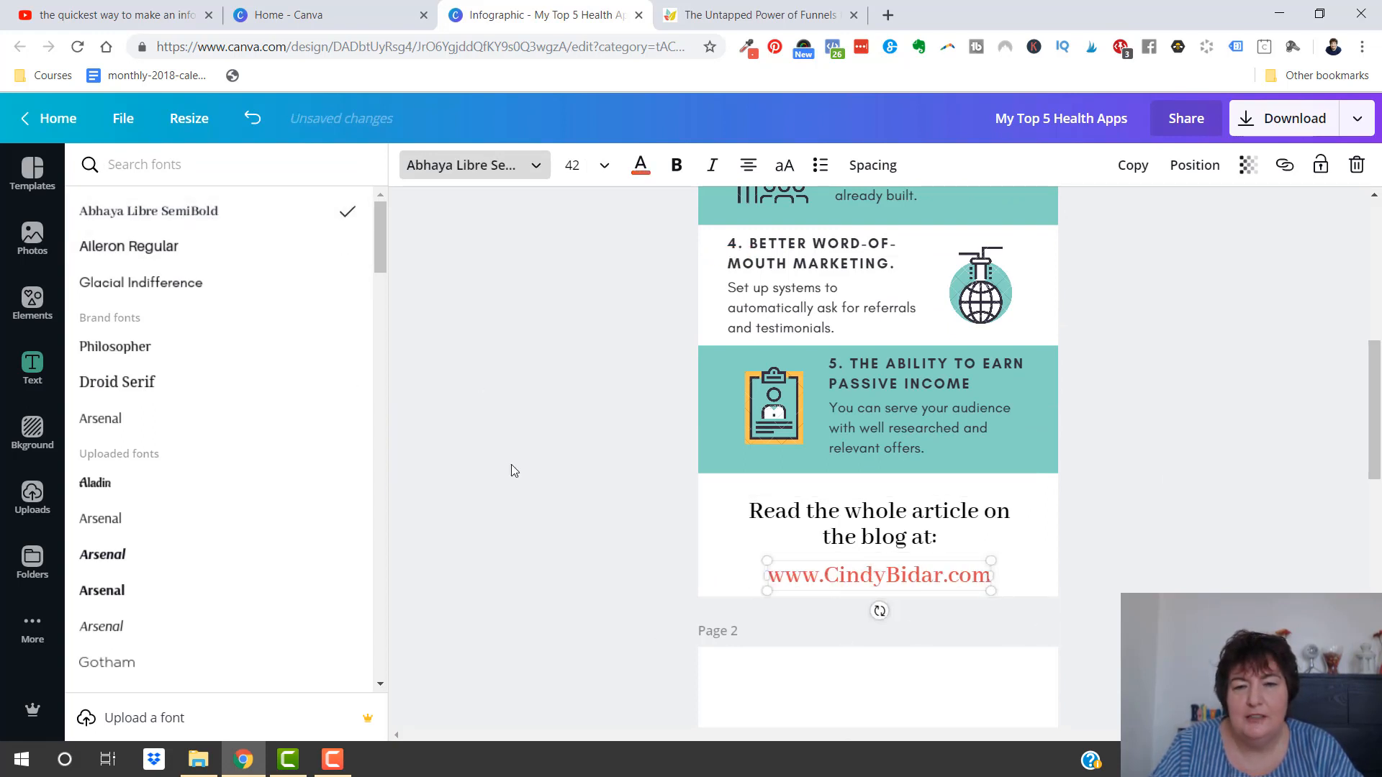
click(549, 473)
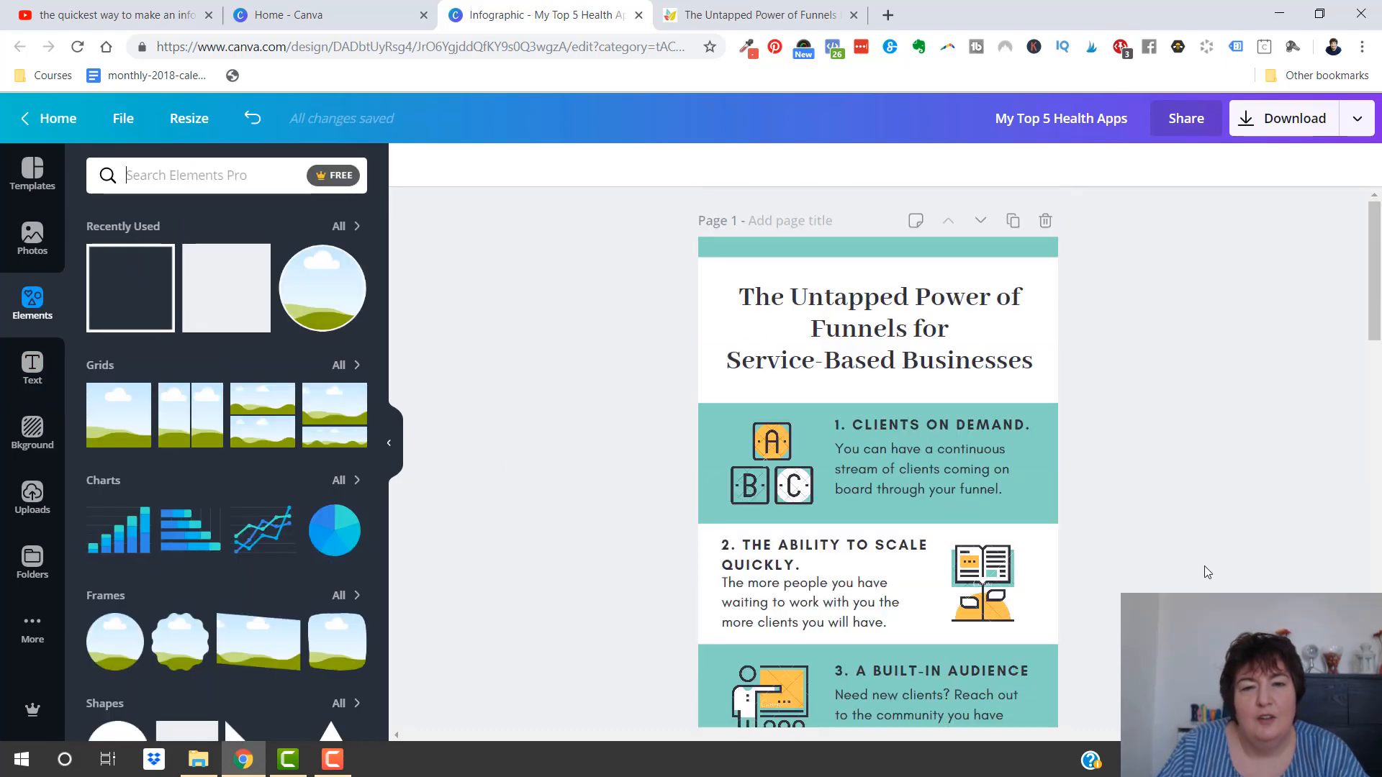
Search the elements for "clients", look through the graphics for section illustrations, and clear the search
click(760, 455)
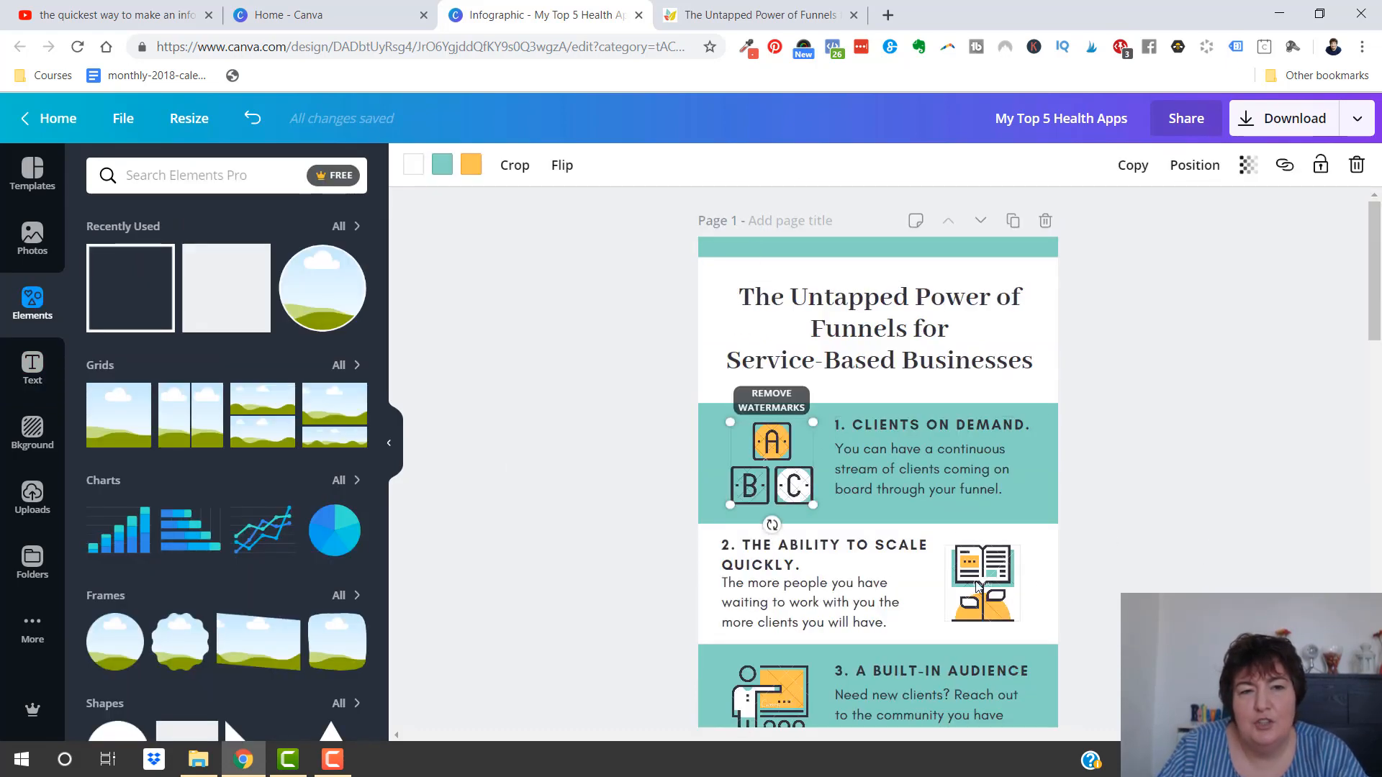
click(752, 680)
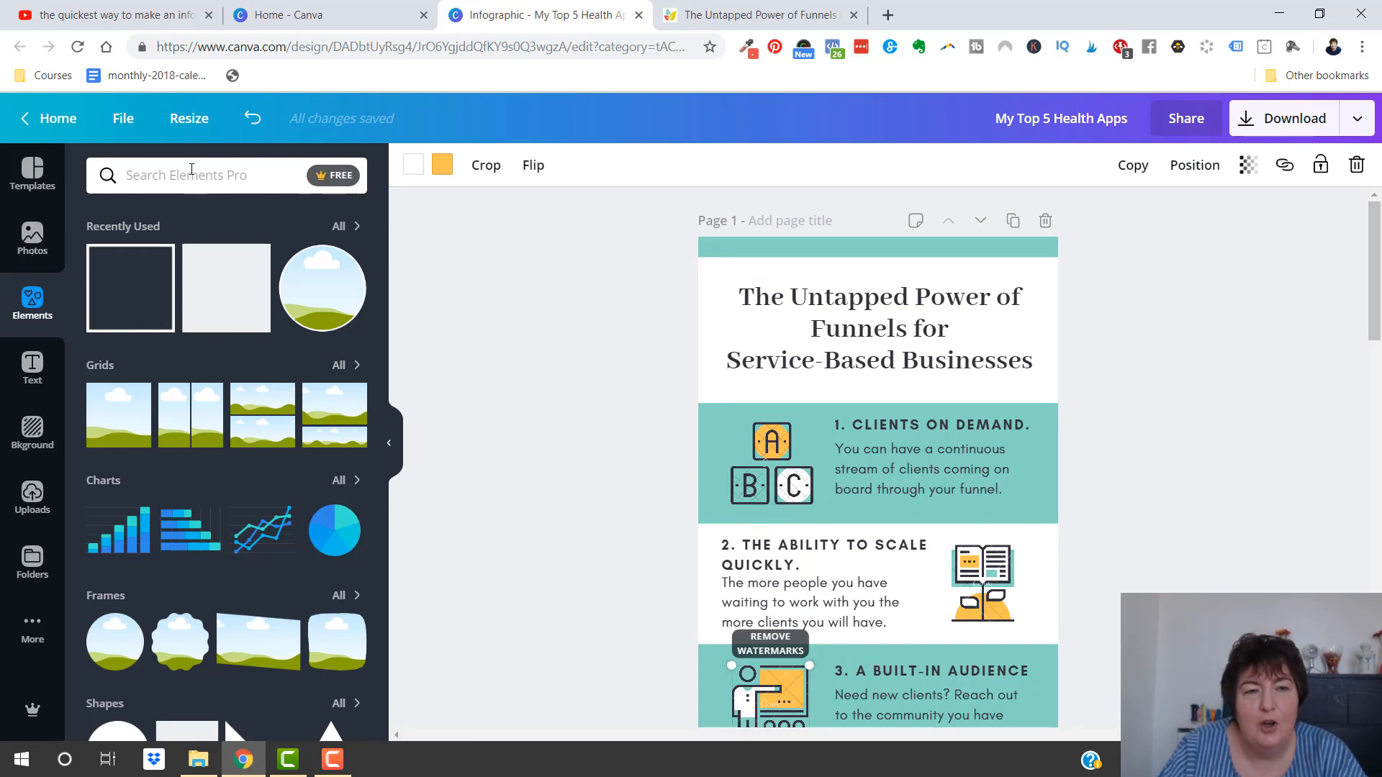
text(clie)
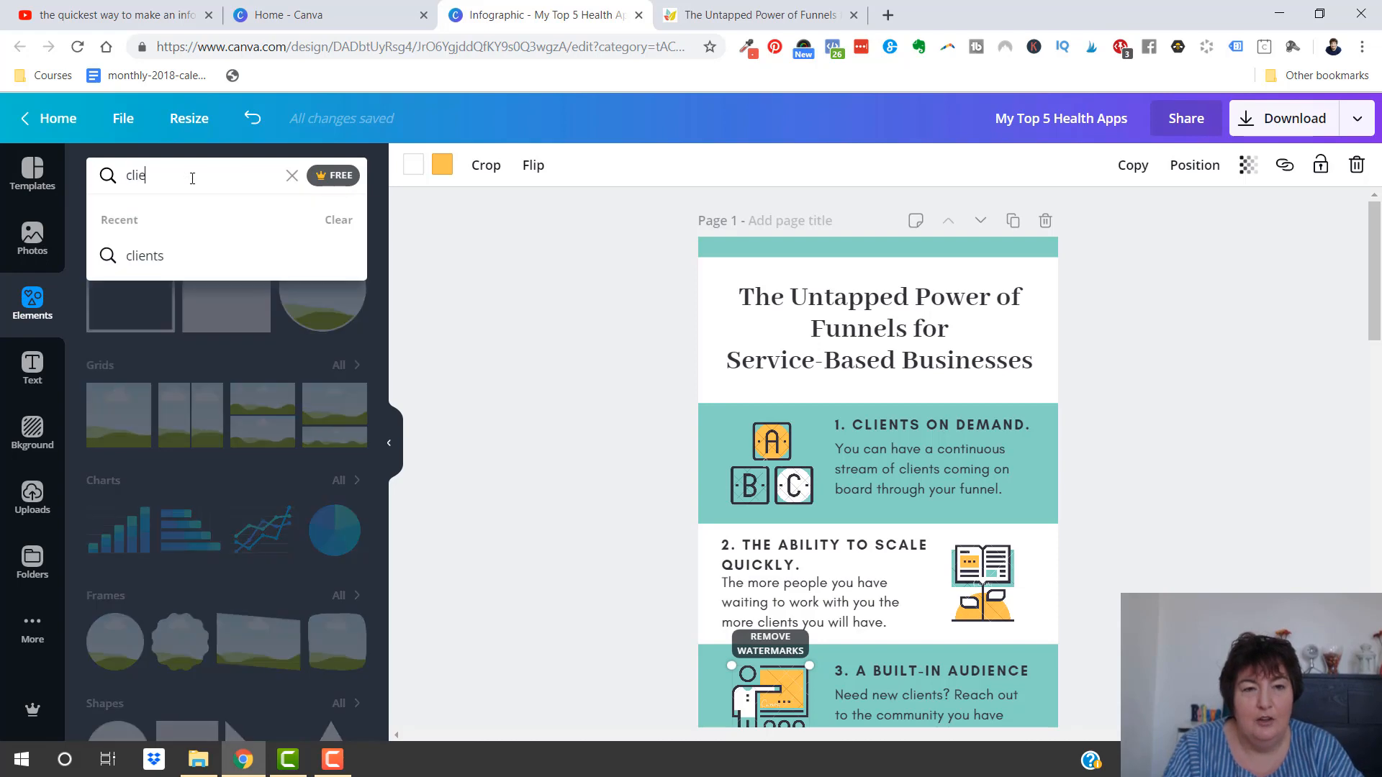
text(nts)
key(Return)
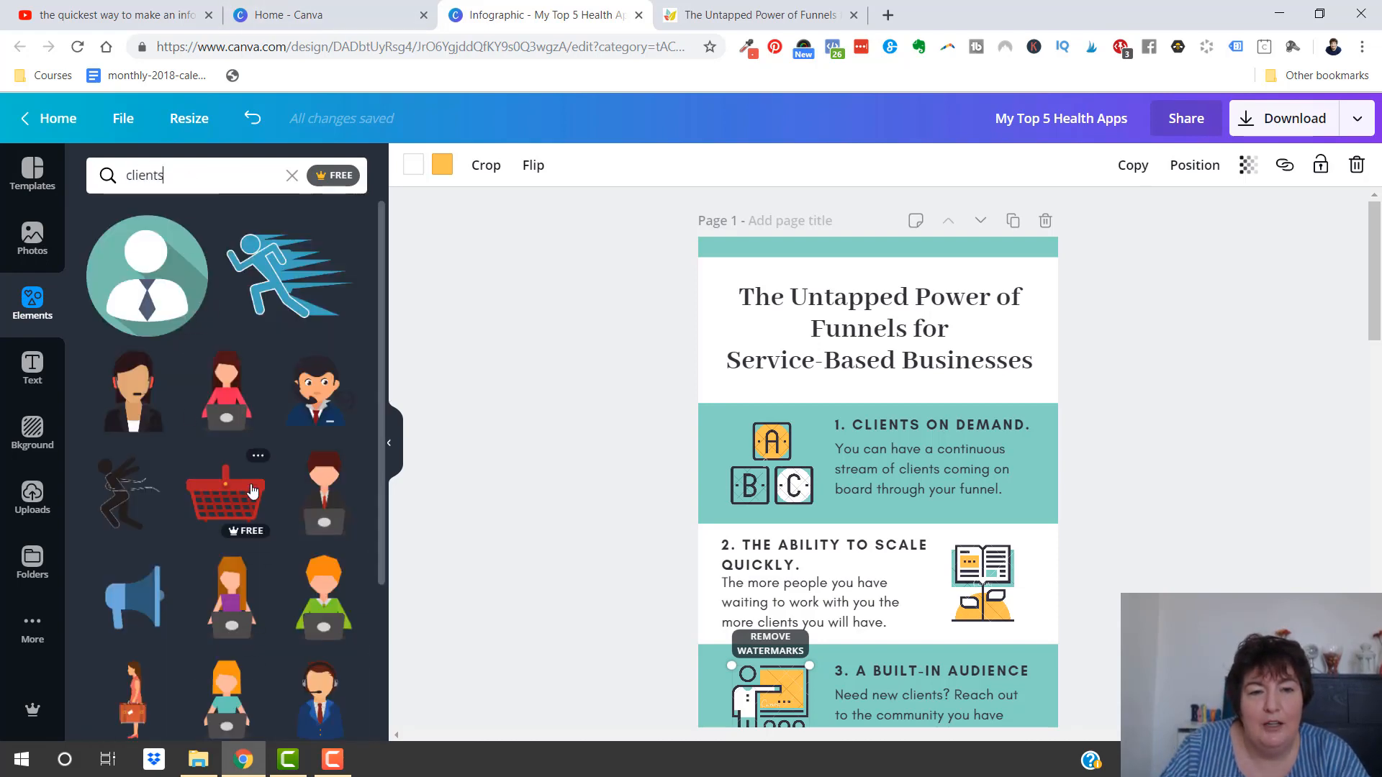
scroll(252, 487, down, 3)
scroll(252, 490, down, 5)
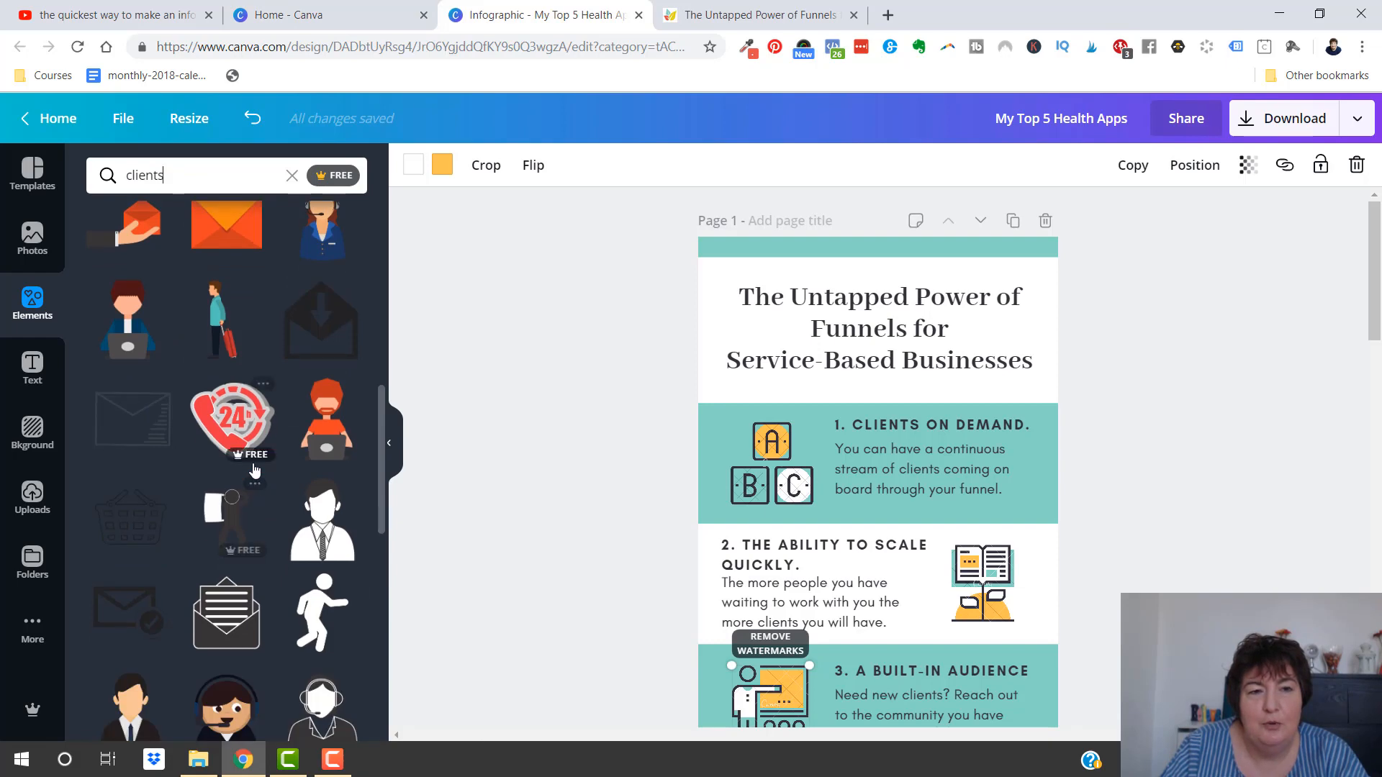
scroll(253, 490, up, 10)
click(293, 176)
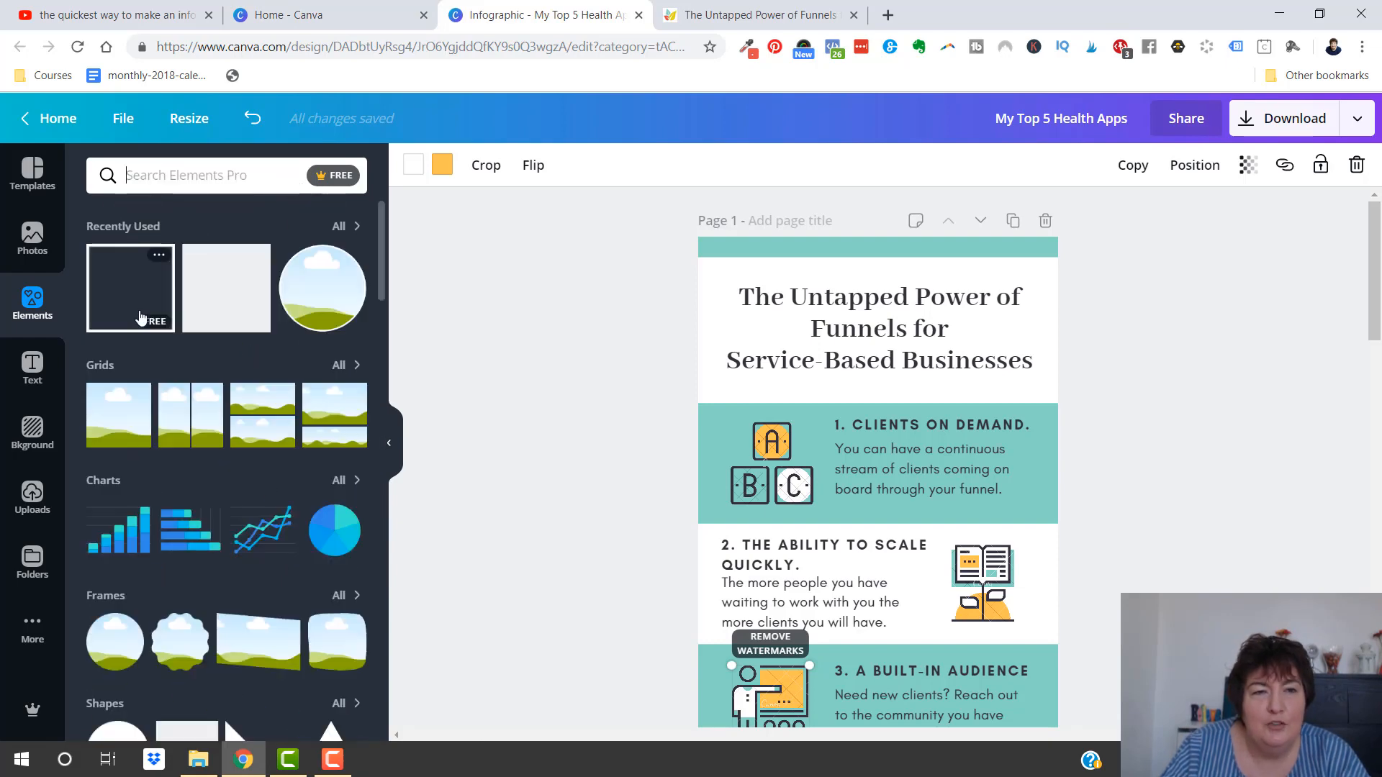
Look through the element categories and the full Icons collection, and return to the category overview
scroll(206, 361, down, 10)
scroll(205, 361, down, 3)
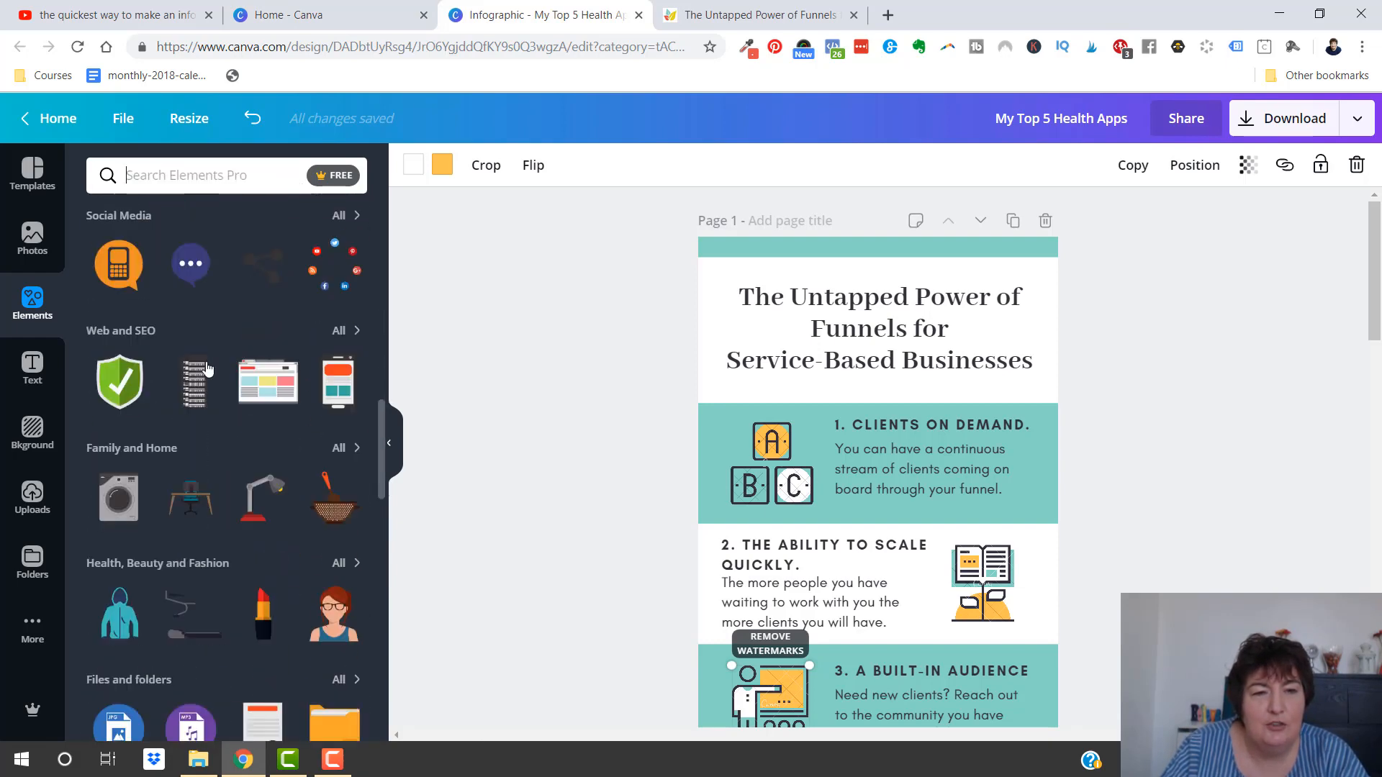
scroll(183, 302, up, 3)
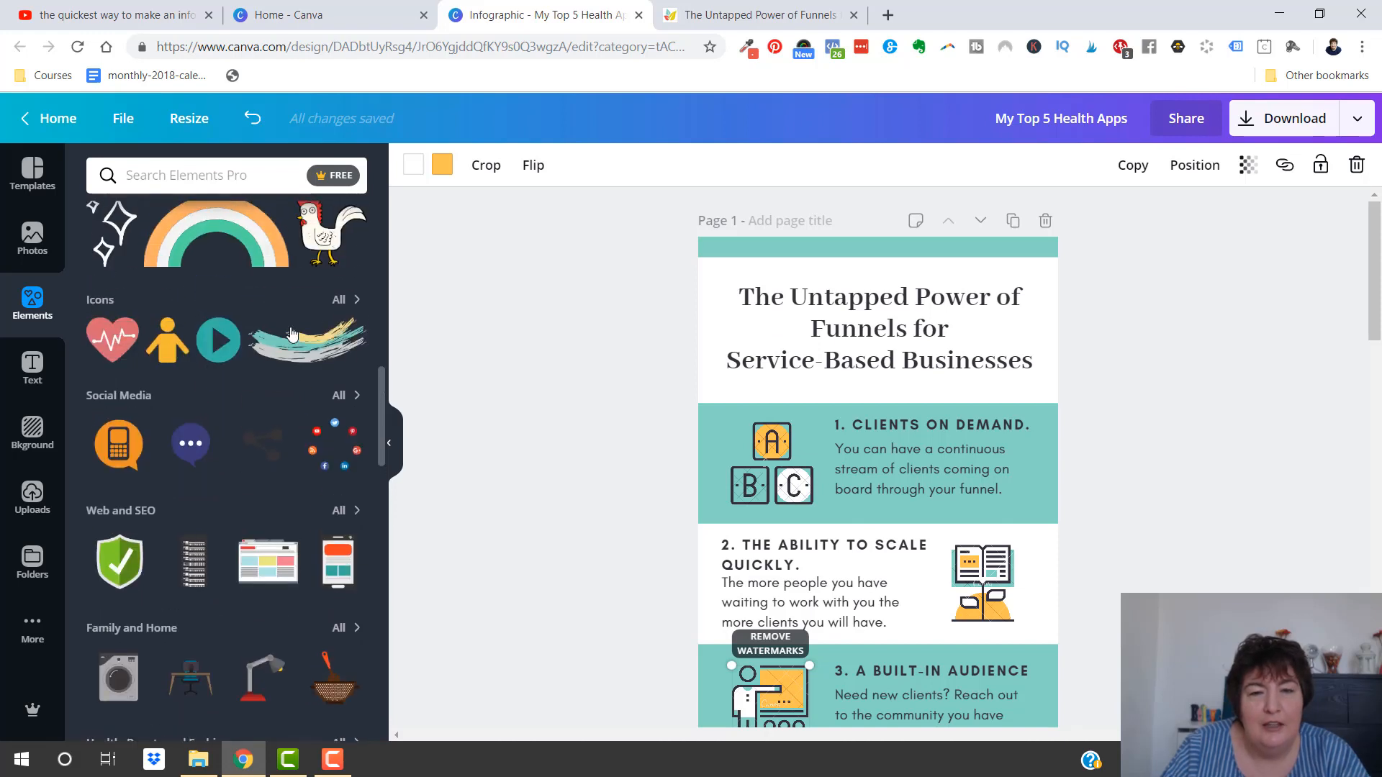
click(346, 306)
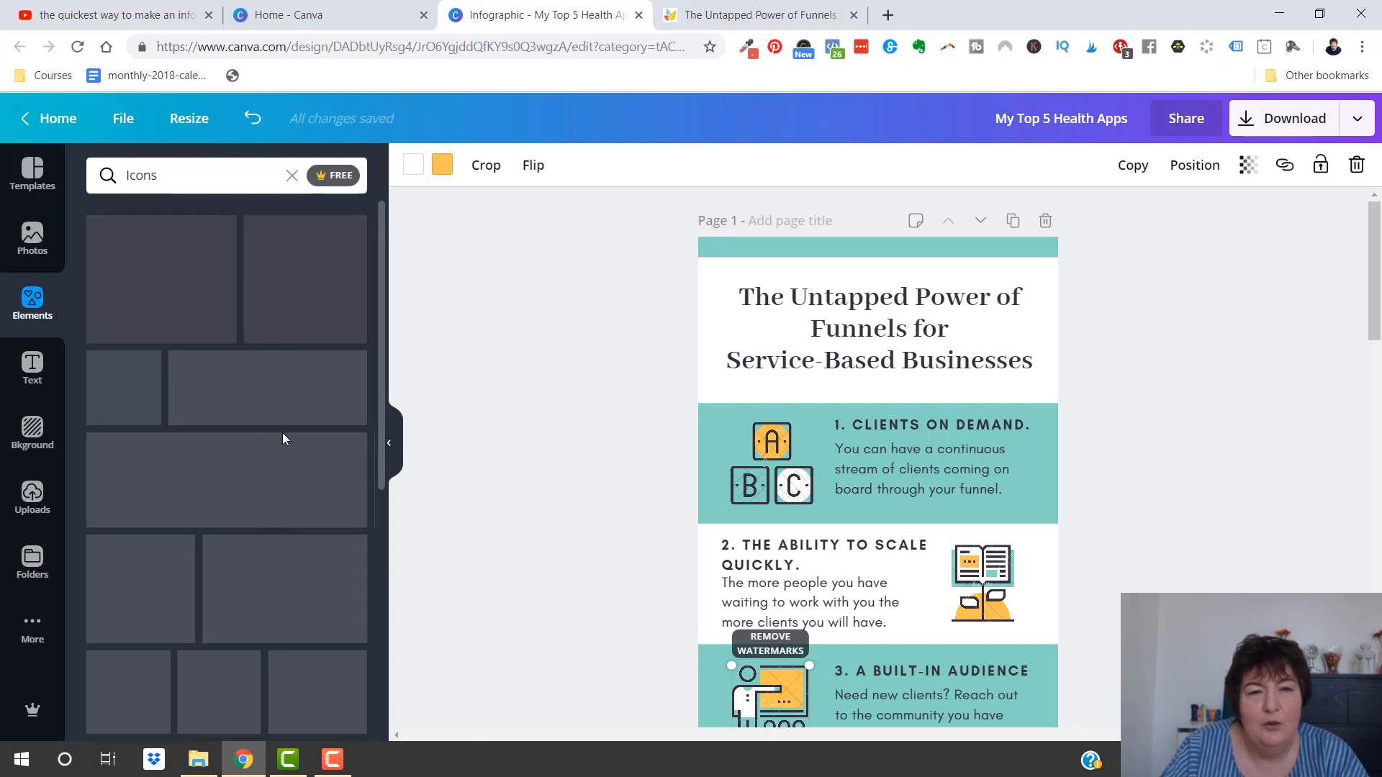
scroll(288, 432, down, 6)
scroll(291, 424, up, 10)
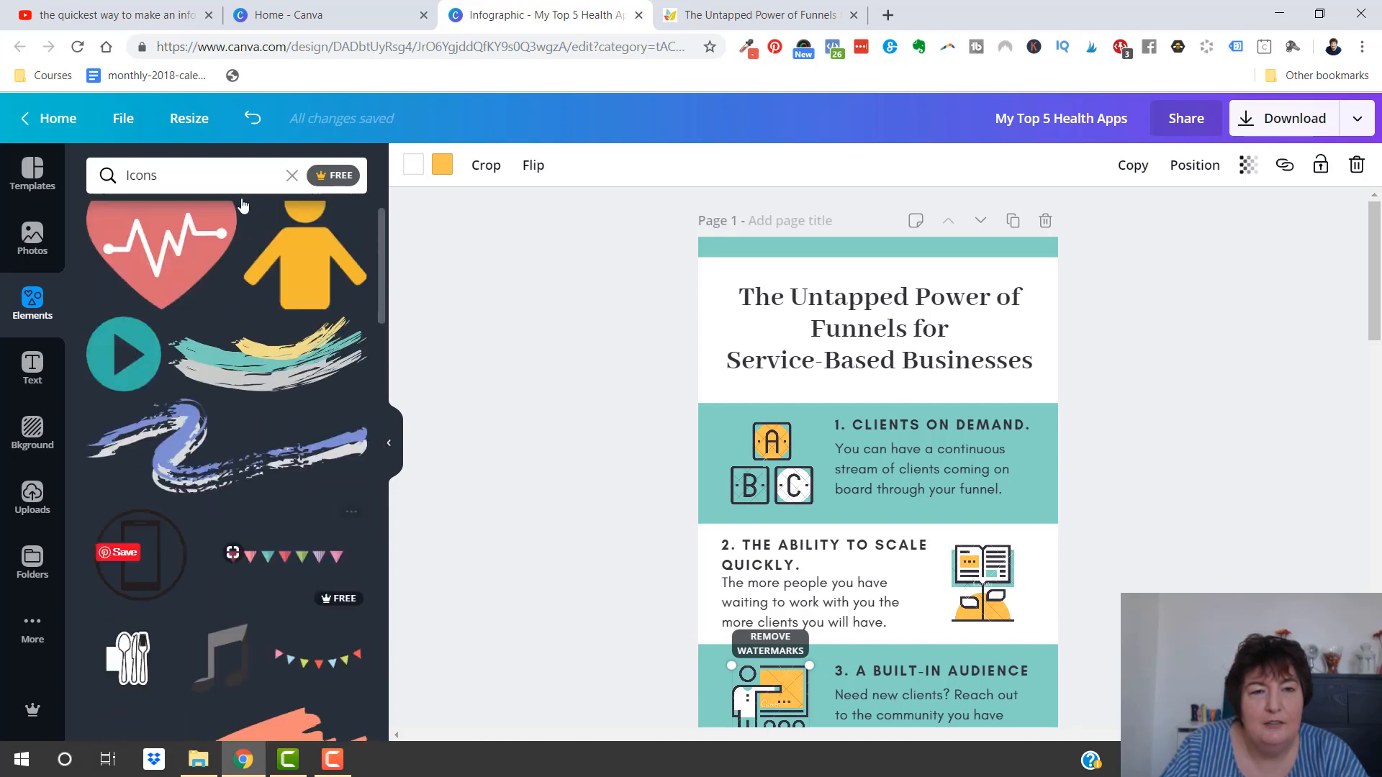
click(292, 177)
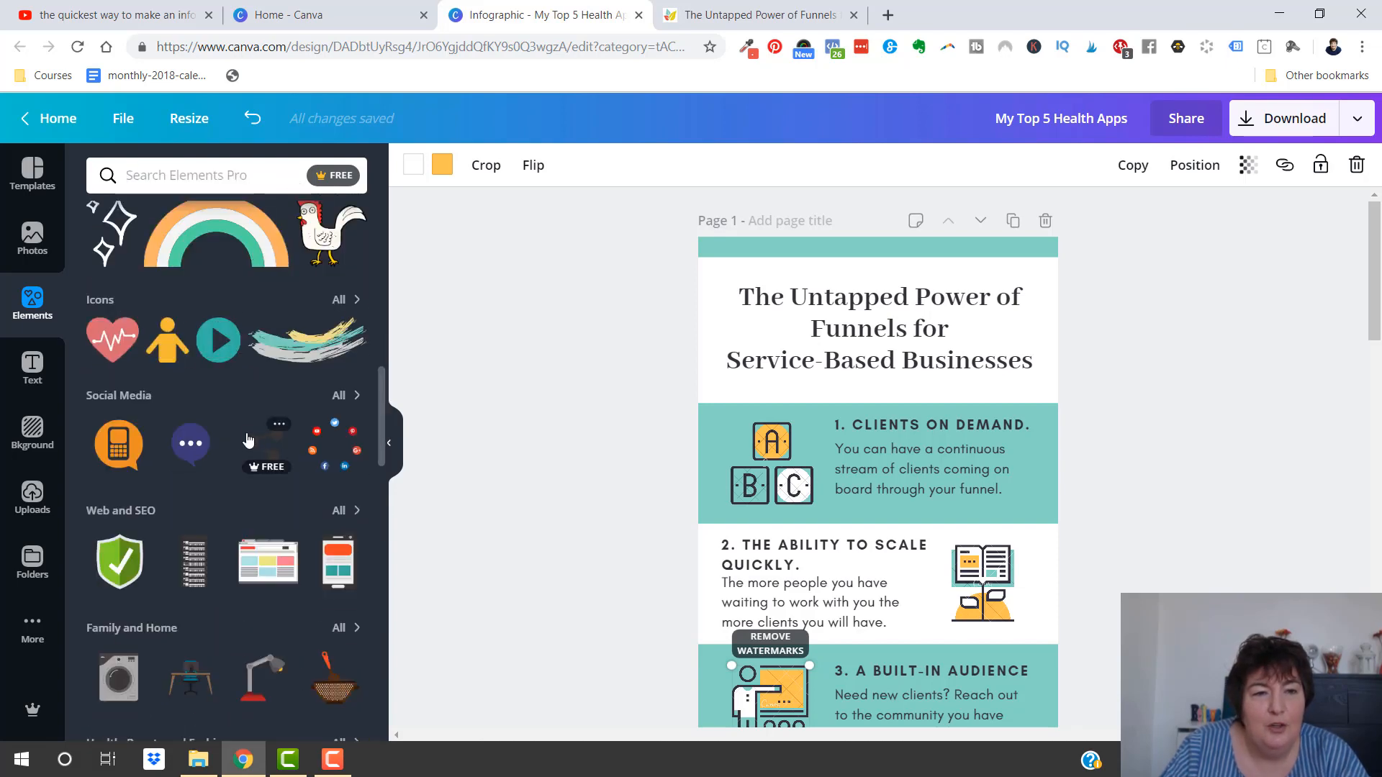
Browse the other element categories for a section 1 illustration and reopen the full Icons collection at its people graphics
scroll(208, 344, down, 1)
scroll(248, 391, up, 2)
scroll(238, 403, down, 1)
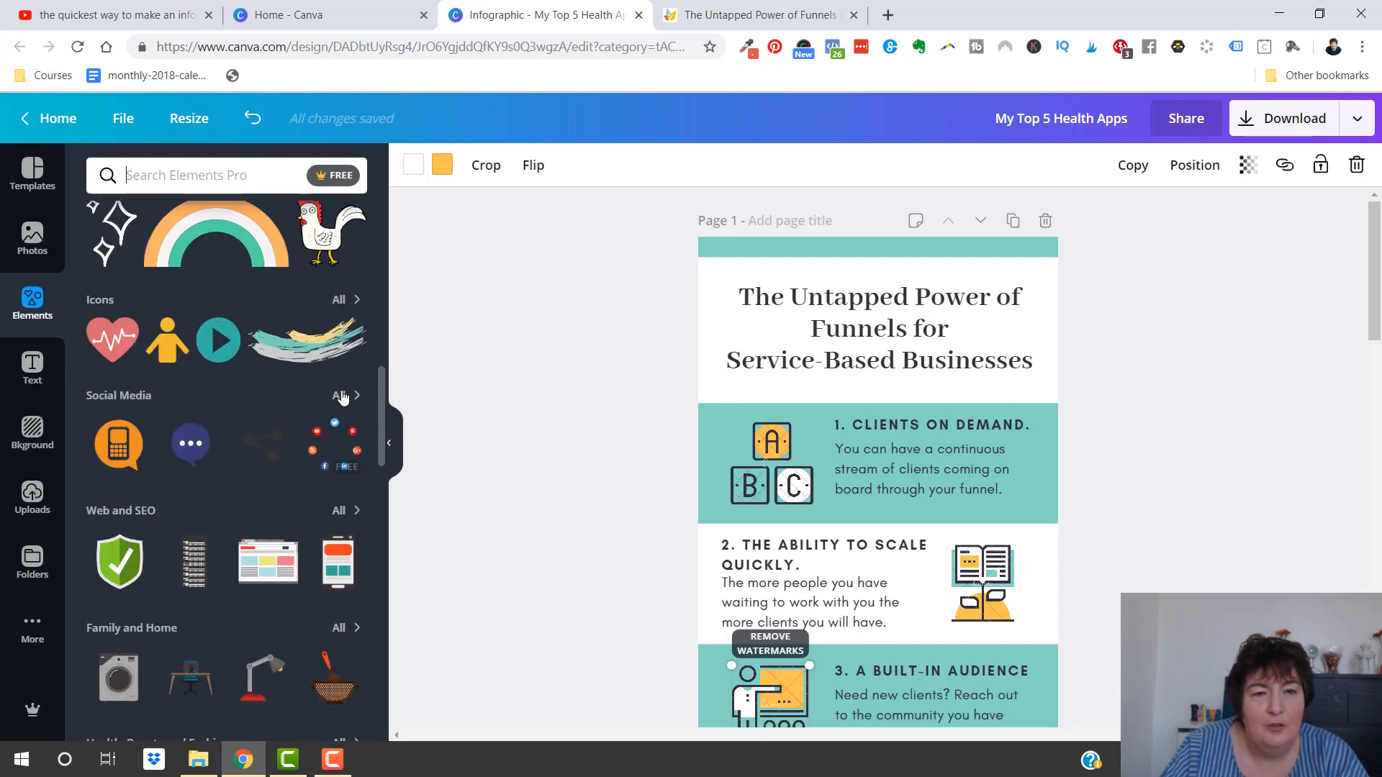
scroll(300, 441, down, 1)
scroll(302, 504, down, 2)
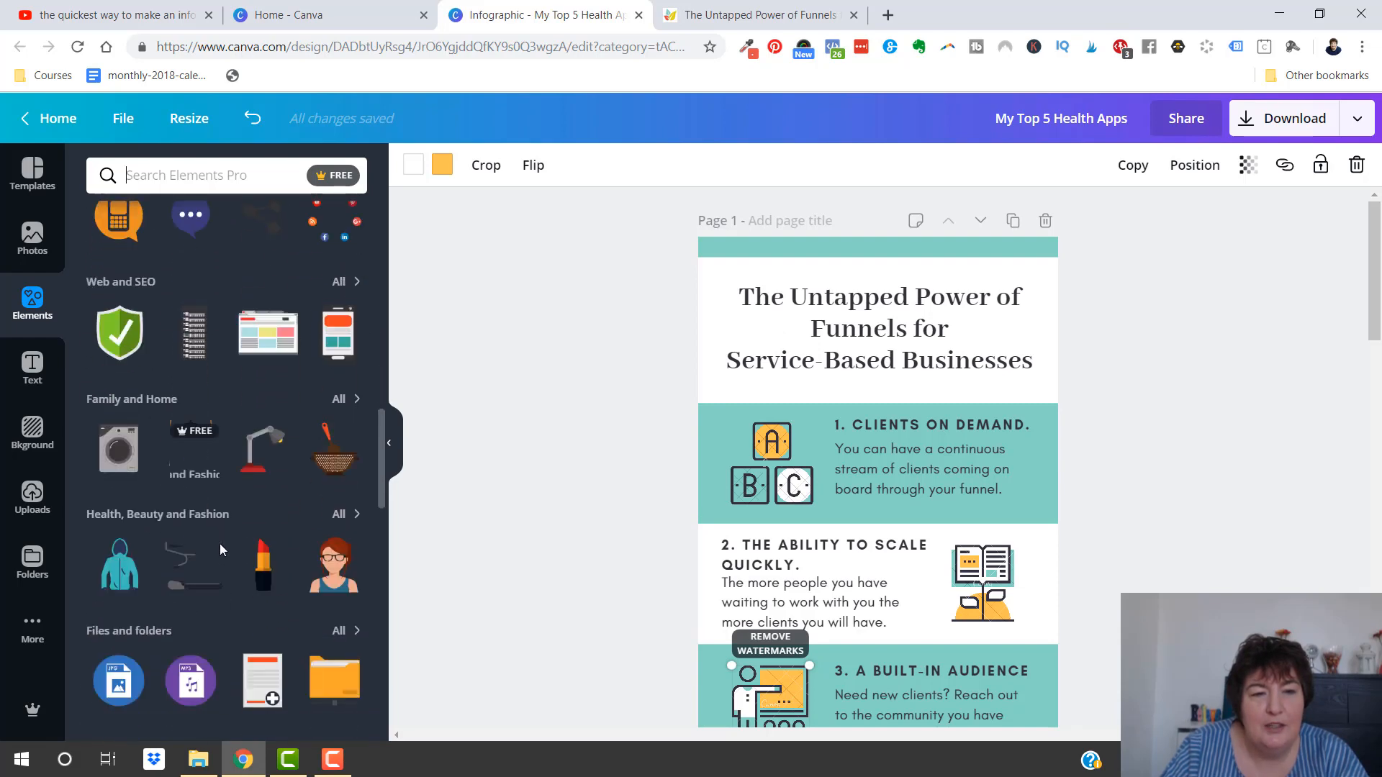
scroll(251, 597, down, 3)
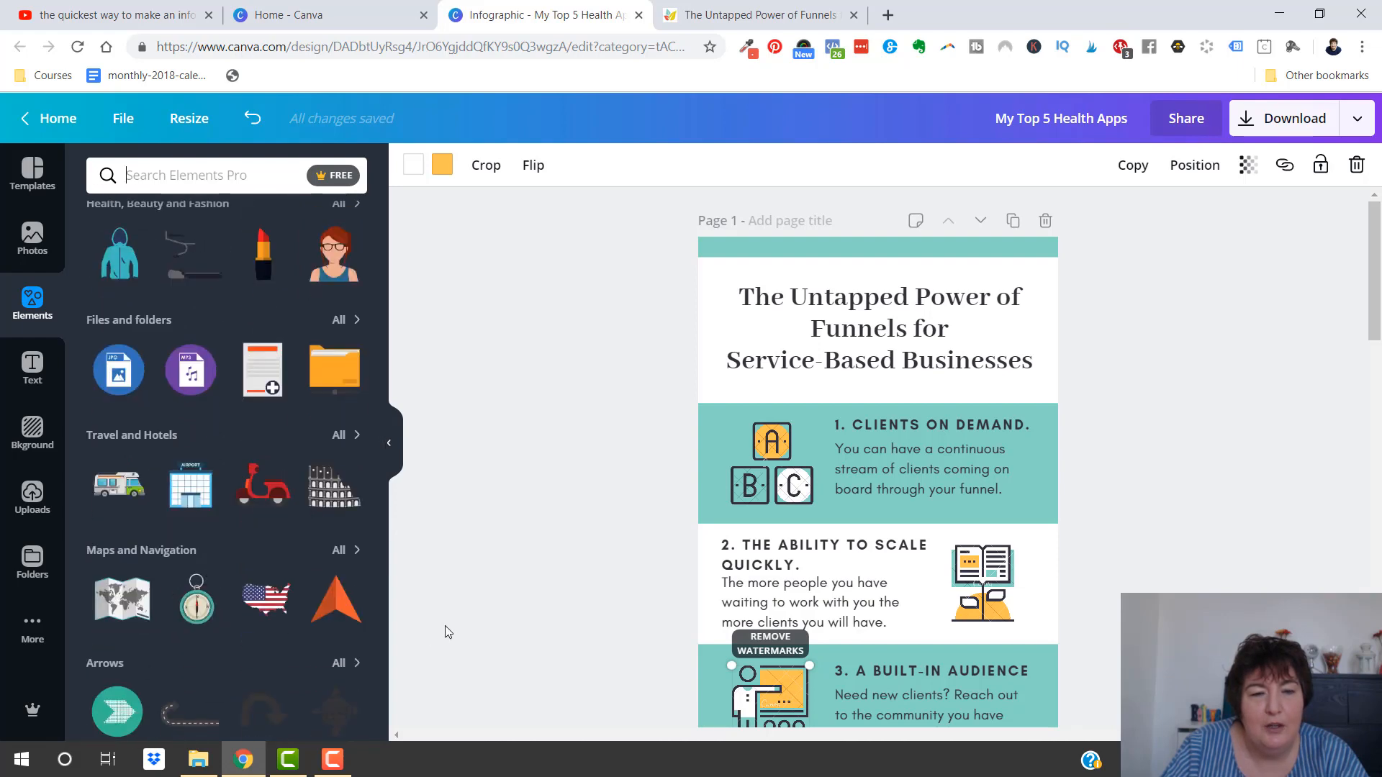
scroll(267, 598, down, 3)
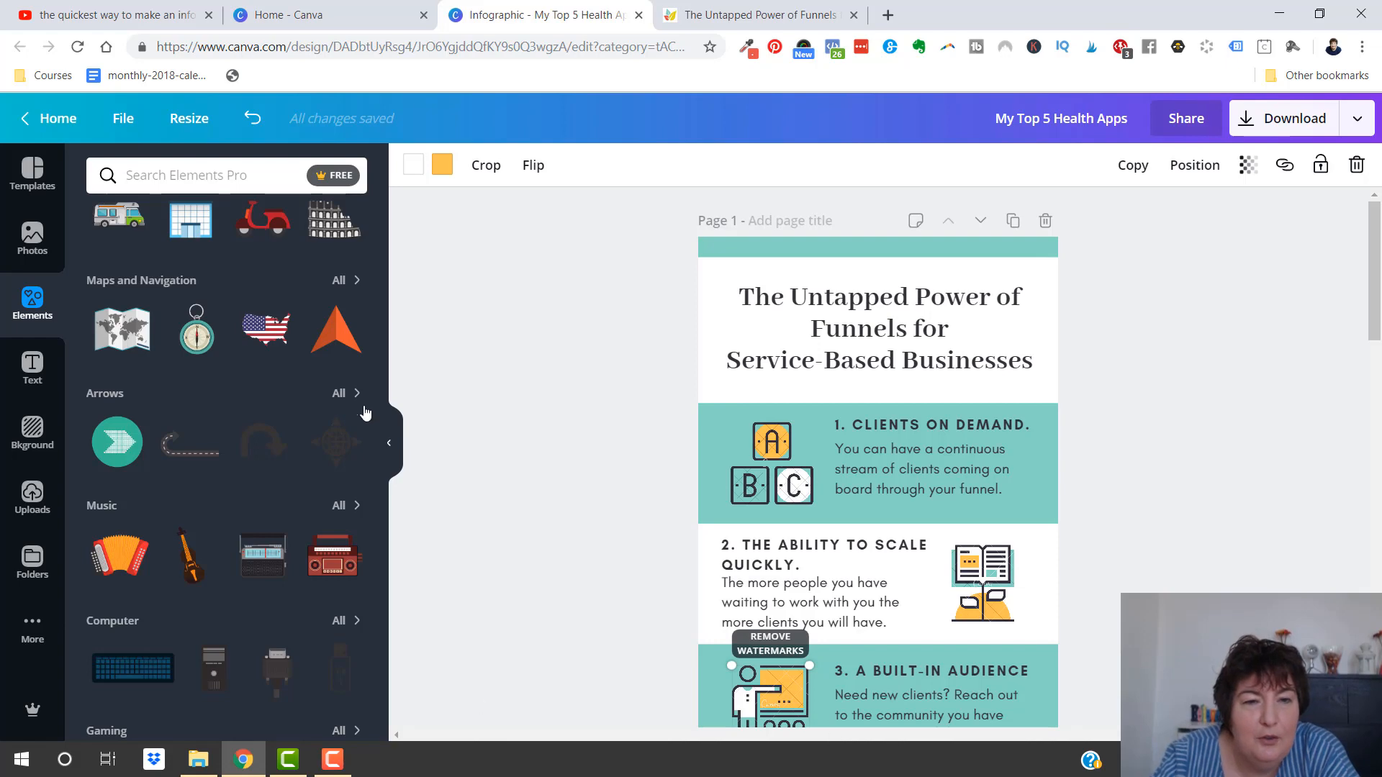
scroll(223, 385, down, 4)
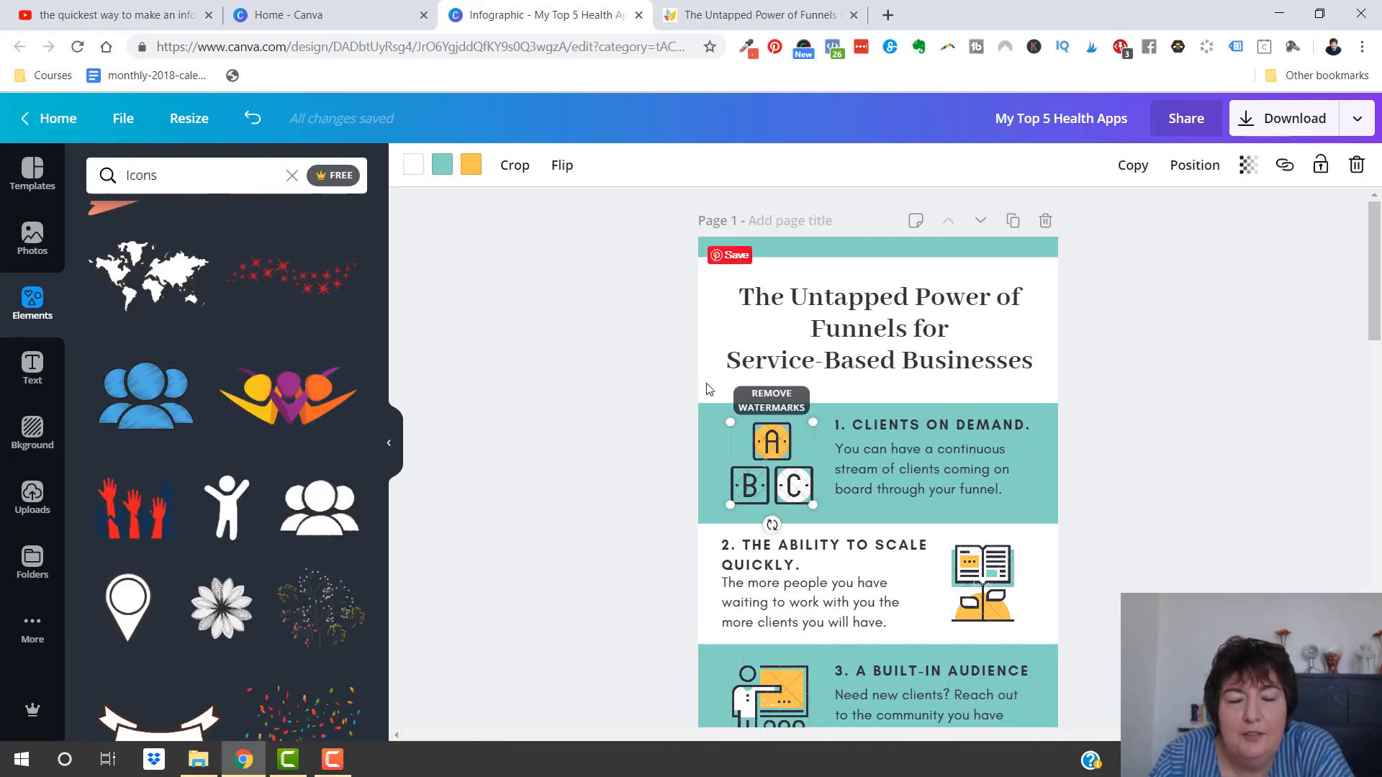
Try red and yellow in place of the orange in section 1's ABC blocks illustration
click(607, 425)
click(764, 471)
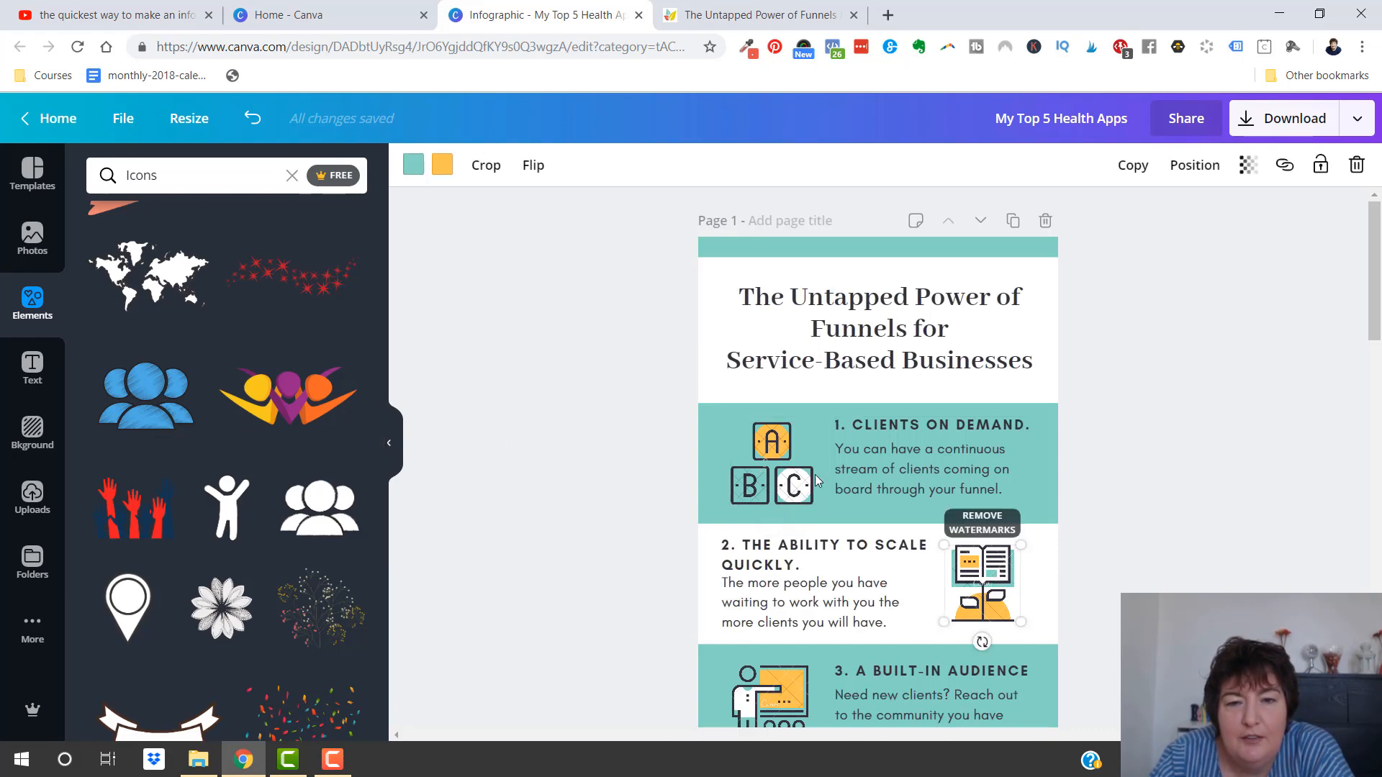
click(469, 167)
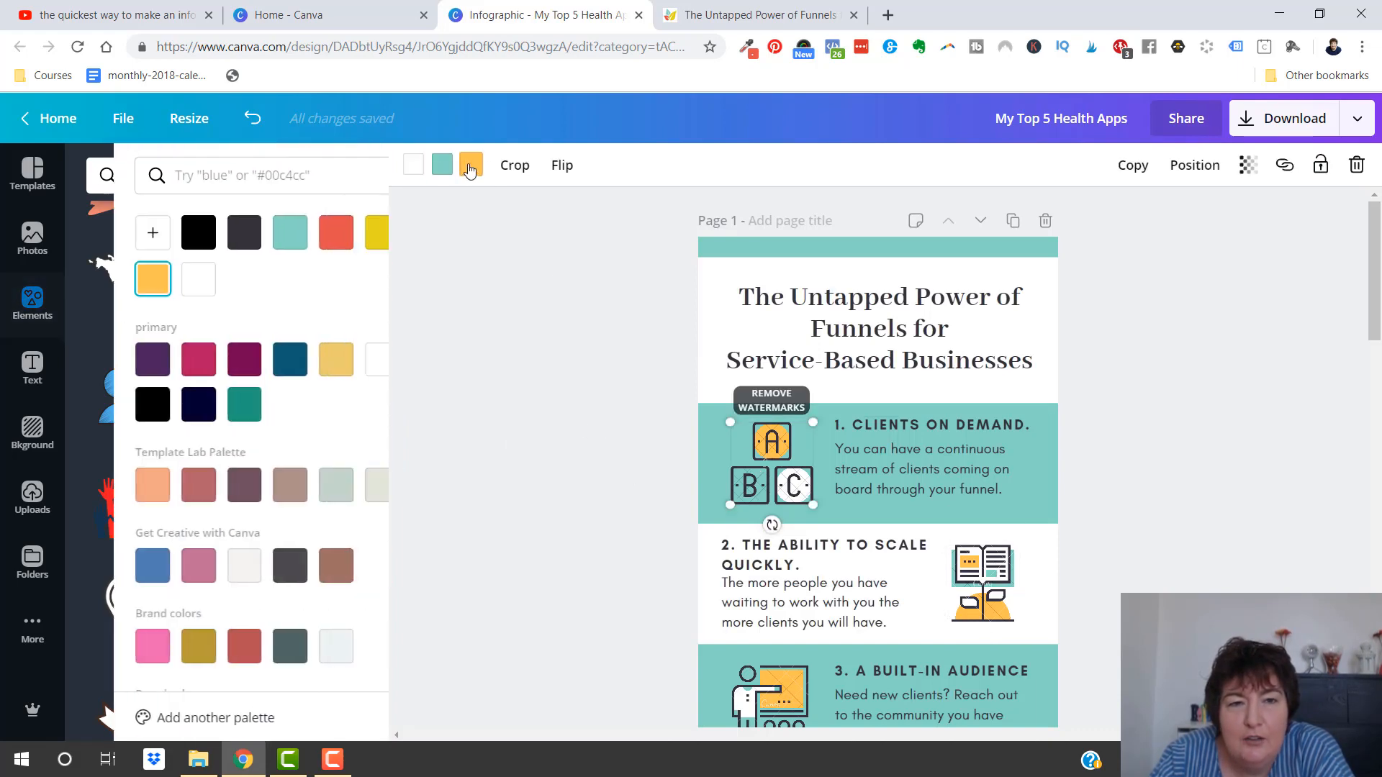
click(297, 236)
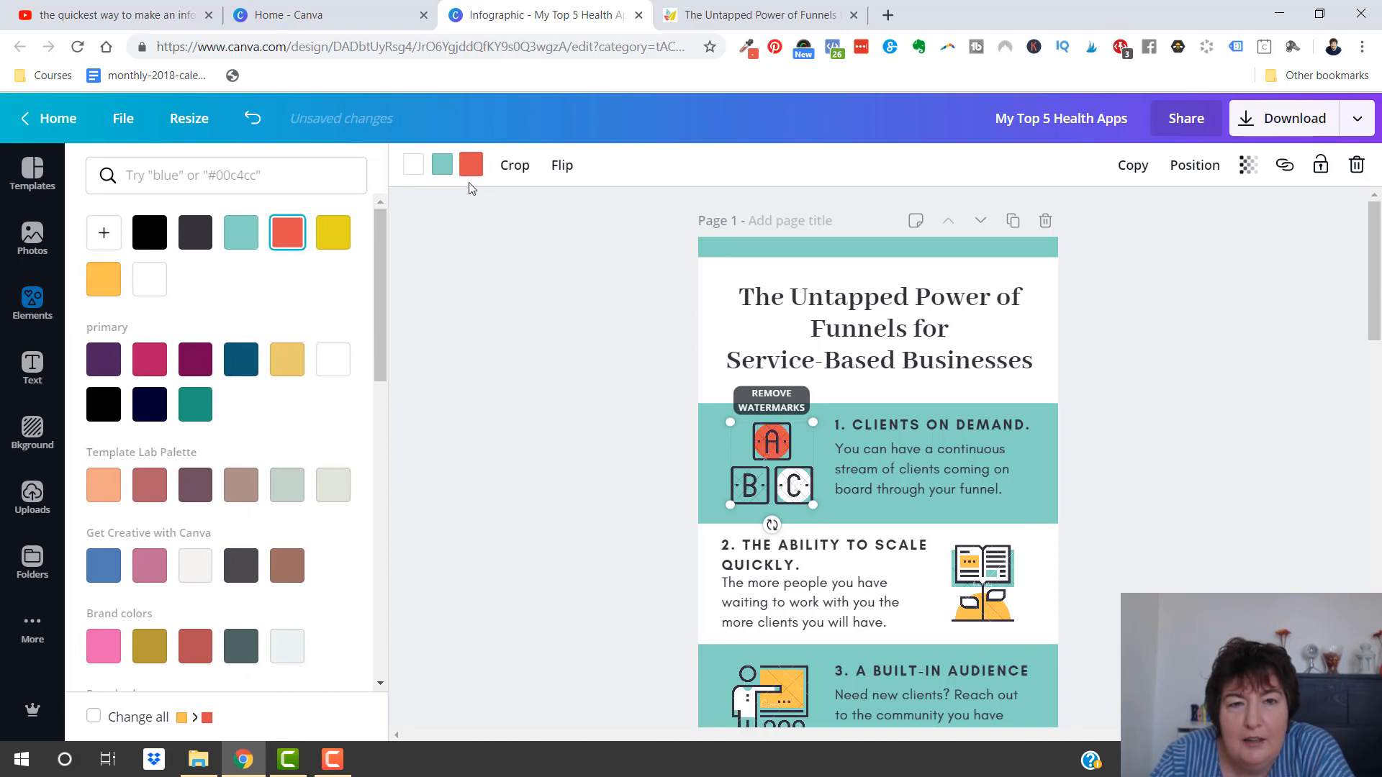
click(329, 232)
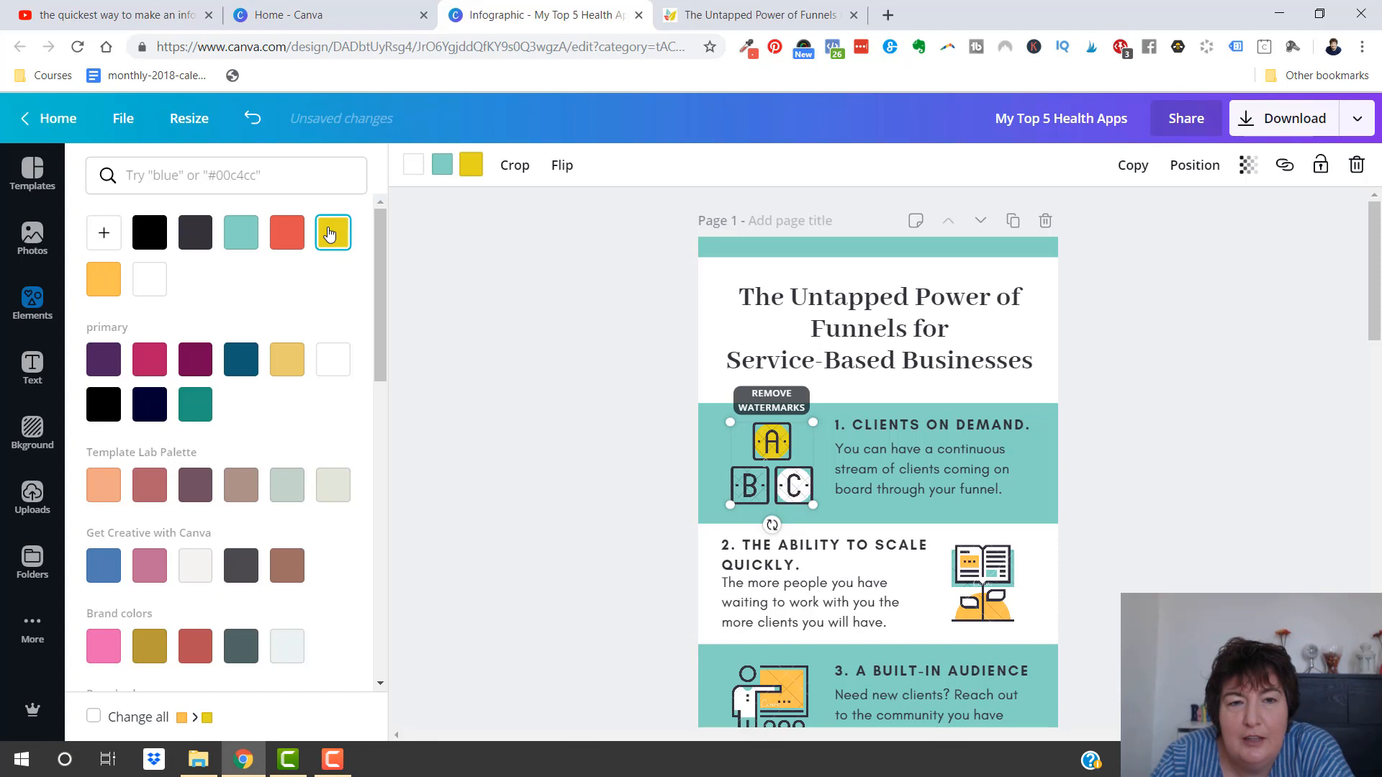
click(567, 390)
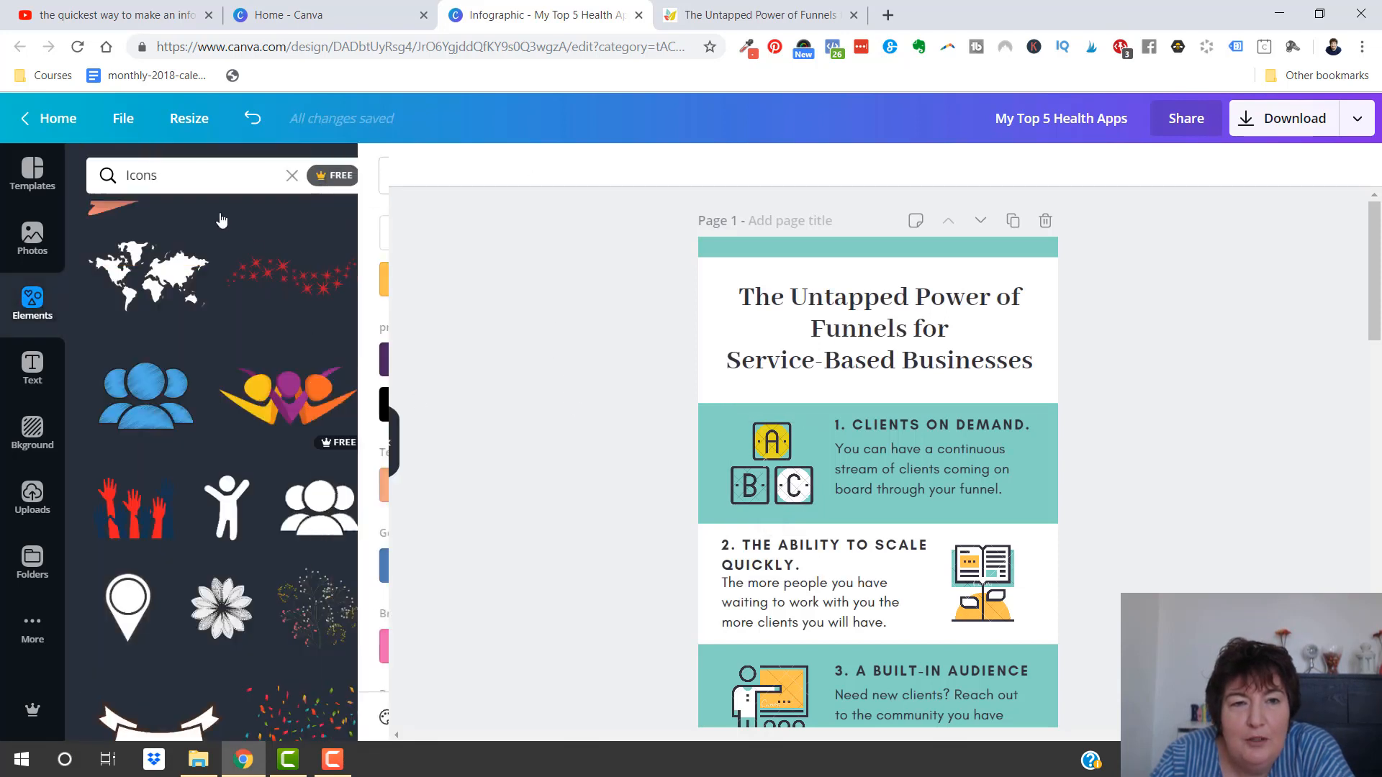
Replace section 1's ABC blocks with the blue three-person group icon, scaled to about 179 × 179 and placed beside the text
click(766, 467)
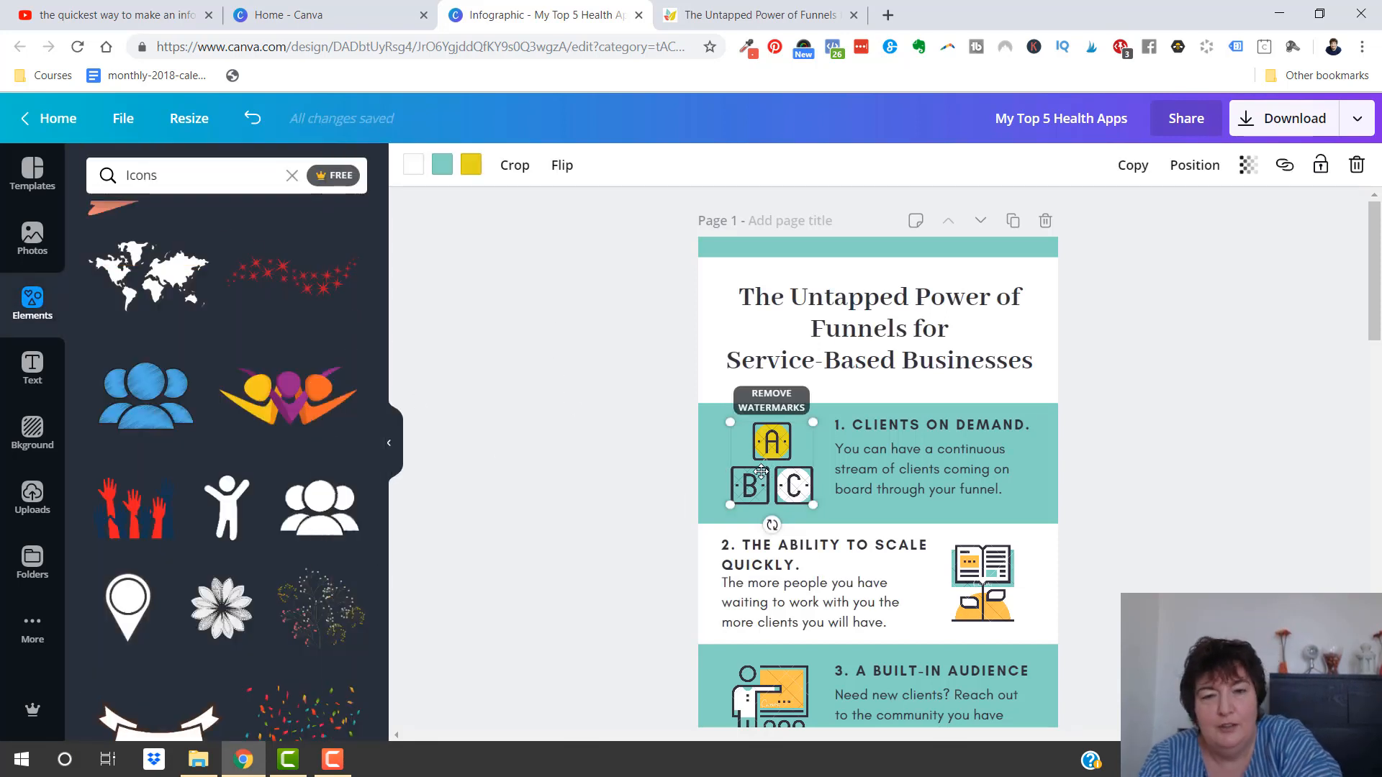
key(Delete)
click(155, 411)
drag(853, 676, 843, 482)
drag(755, 378, 758, 446)
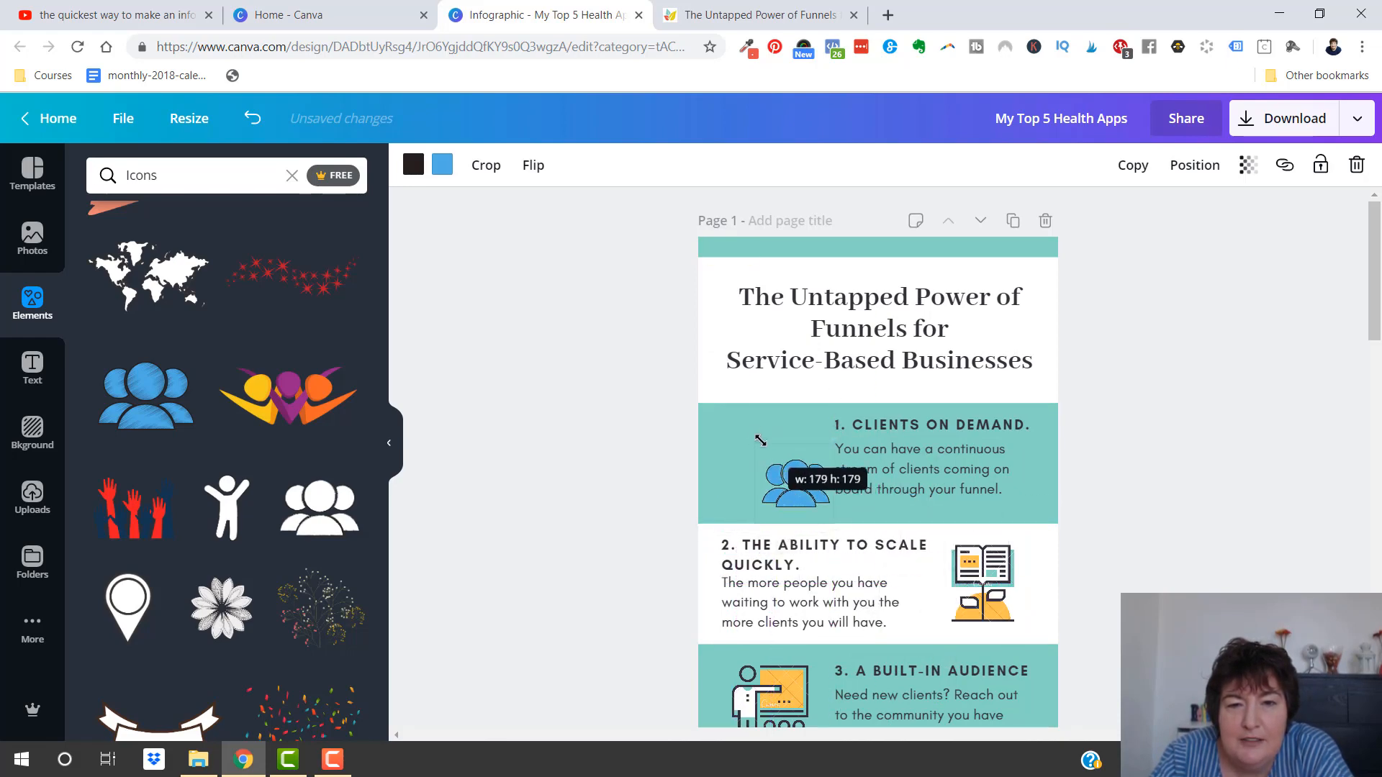
drag(792, 495, 773, 479)
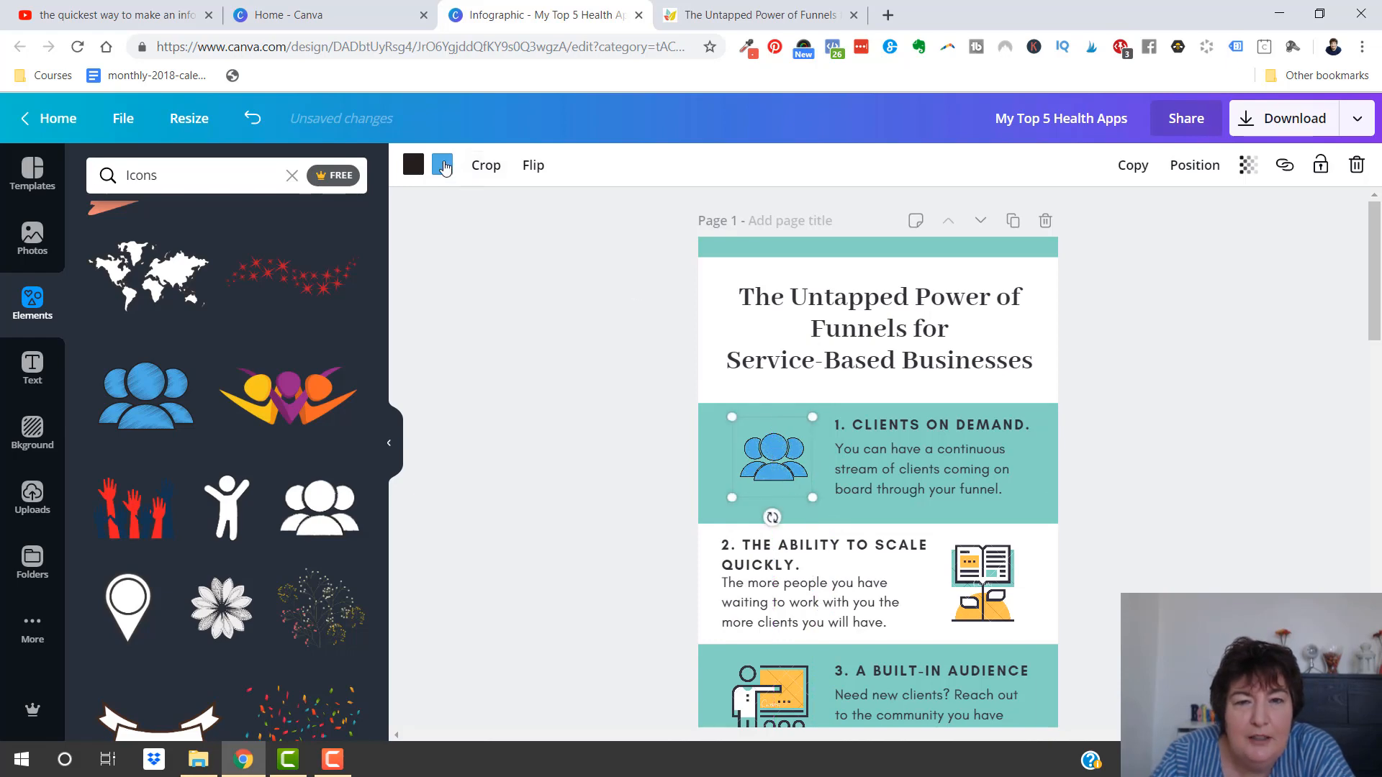
Recolour the blue fill of section 1's group icon to yellow and enlarge the icon slightly
click(443, 166)
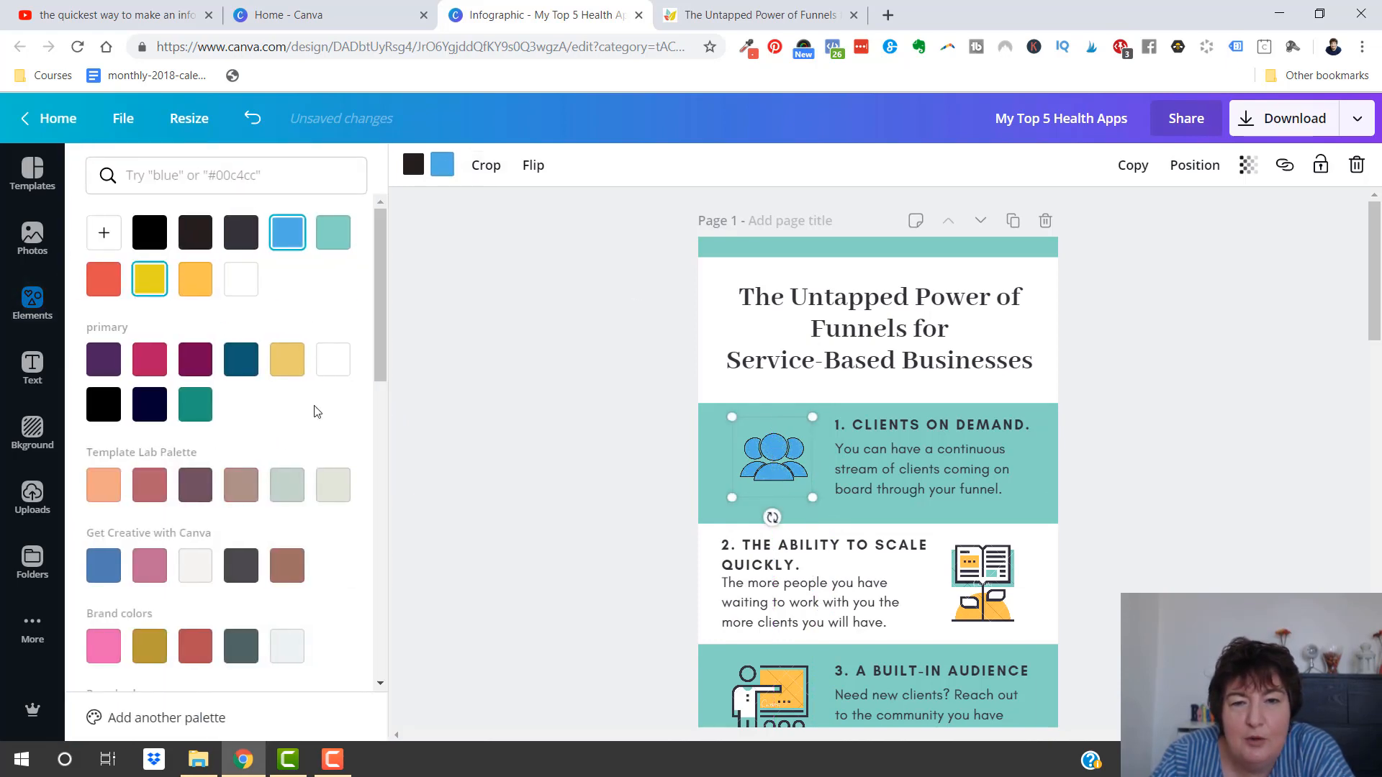
click(280, 351)
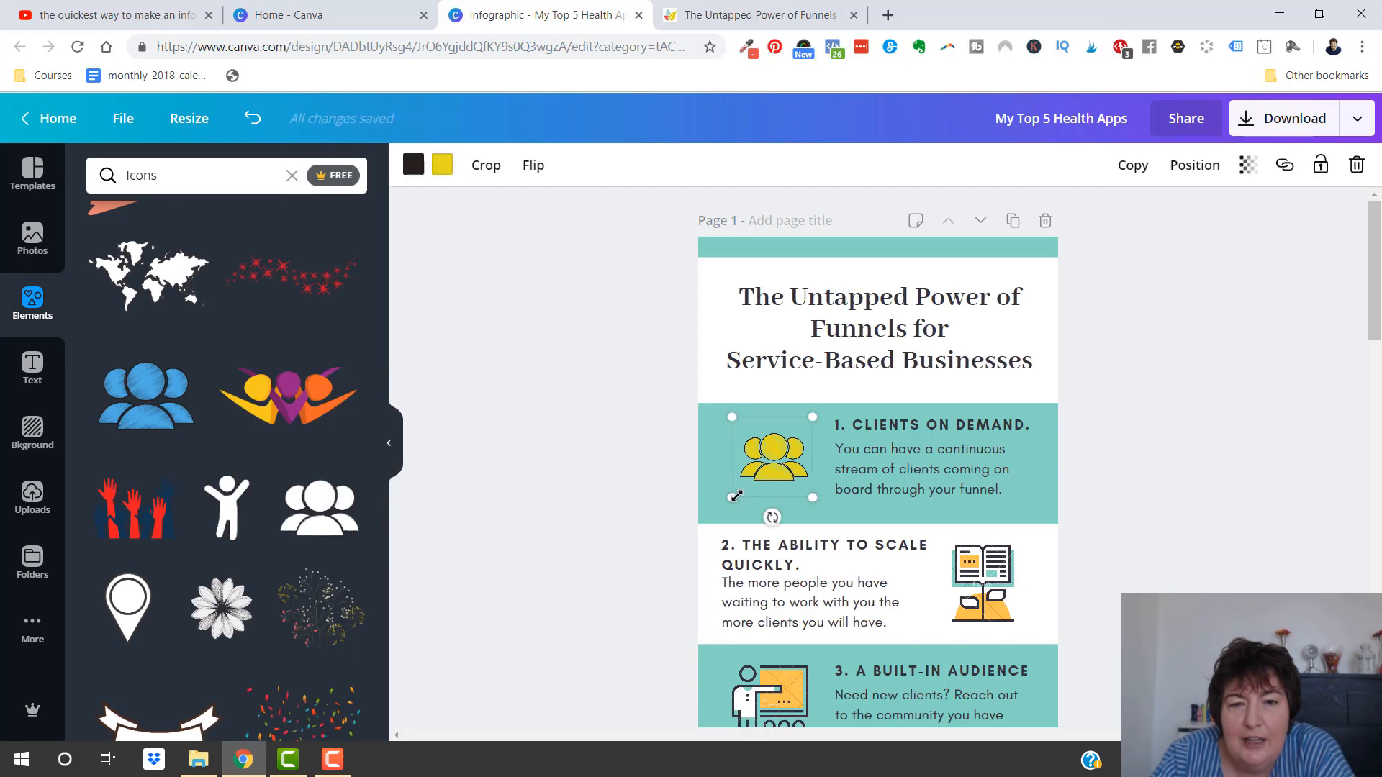
drag(730, 498, 723, 494)
click(429, 482)
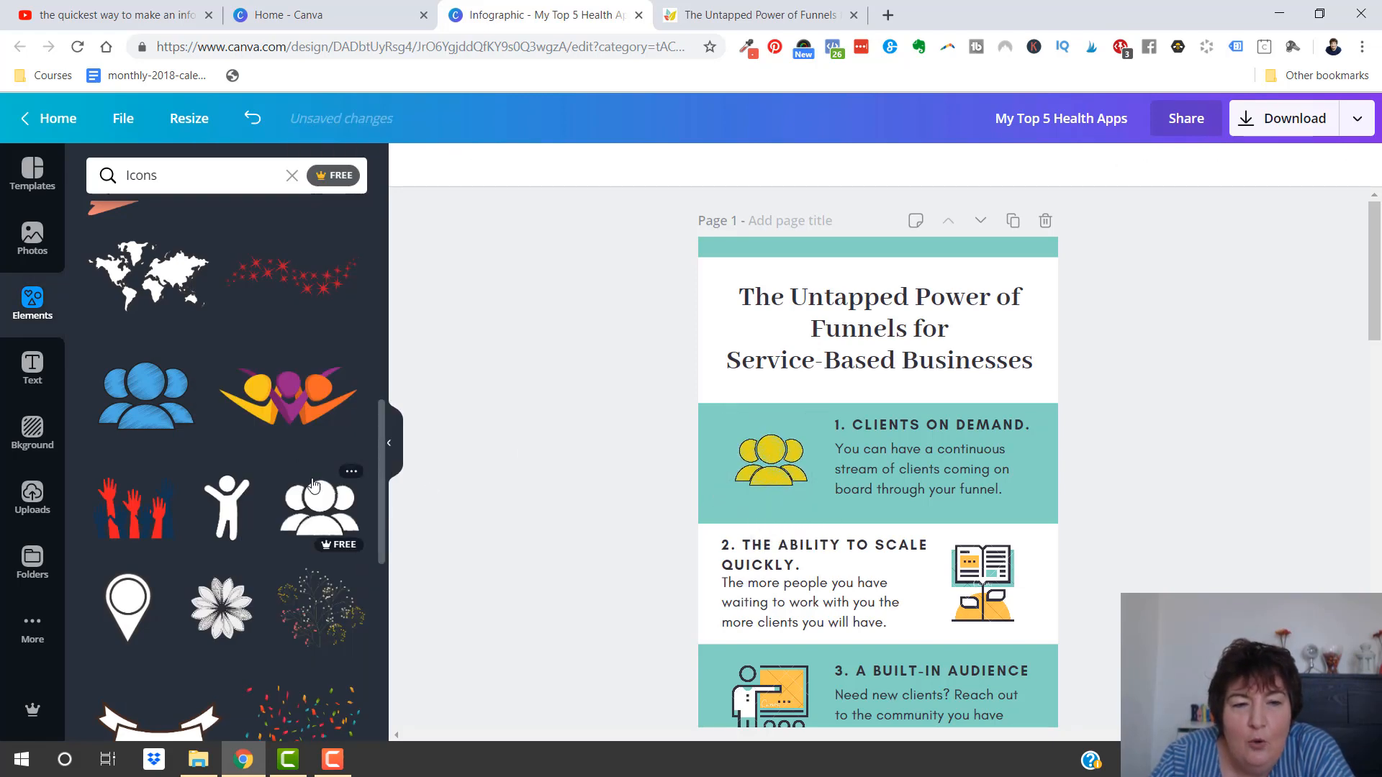
Review the illustrations of the infographic sections and look through the Icons collection for possible replacements
scroll(523, 565, down, 5)
scroll(525, 554, up, 5)
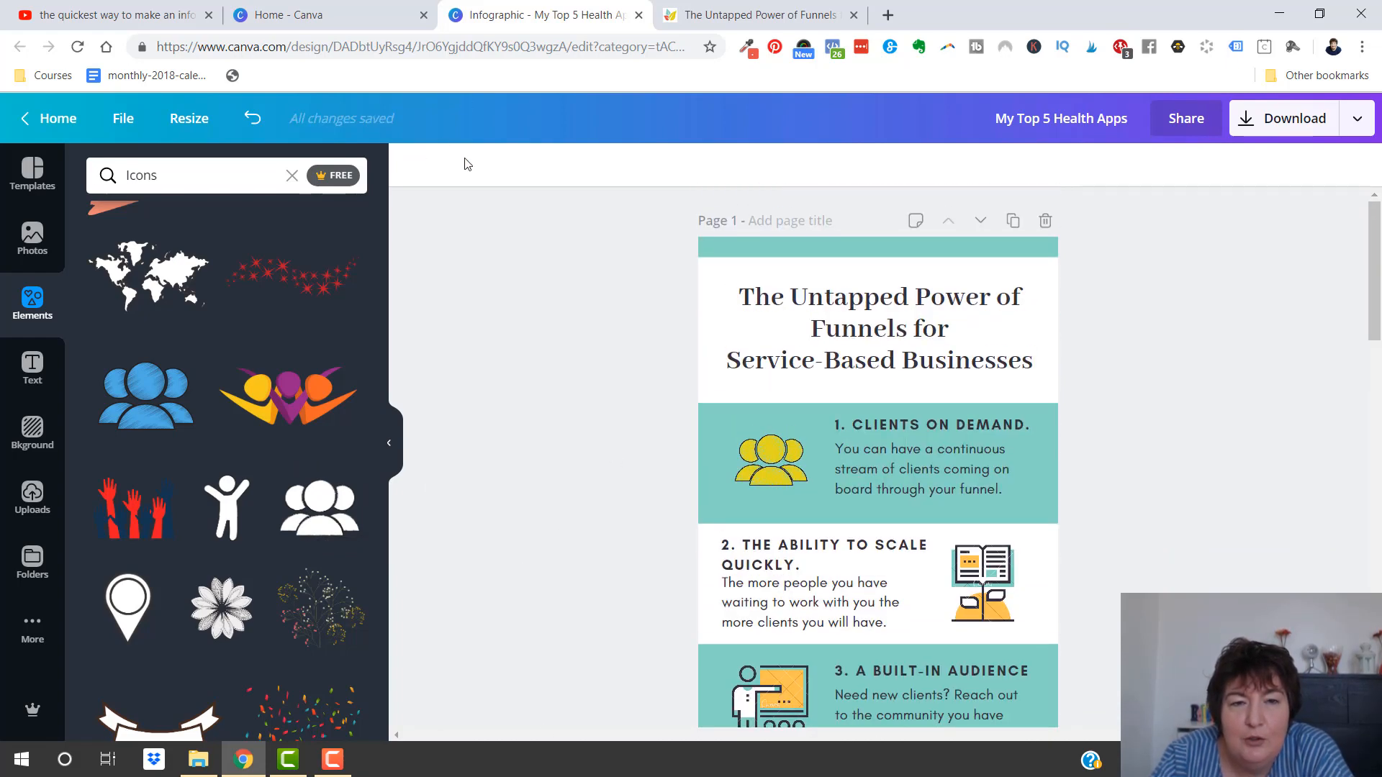
click(772, 471)
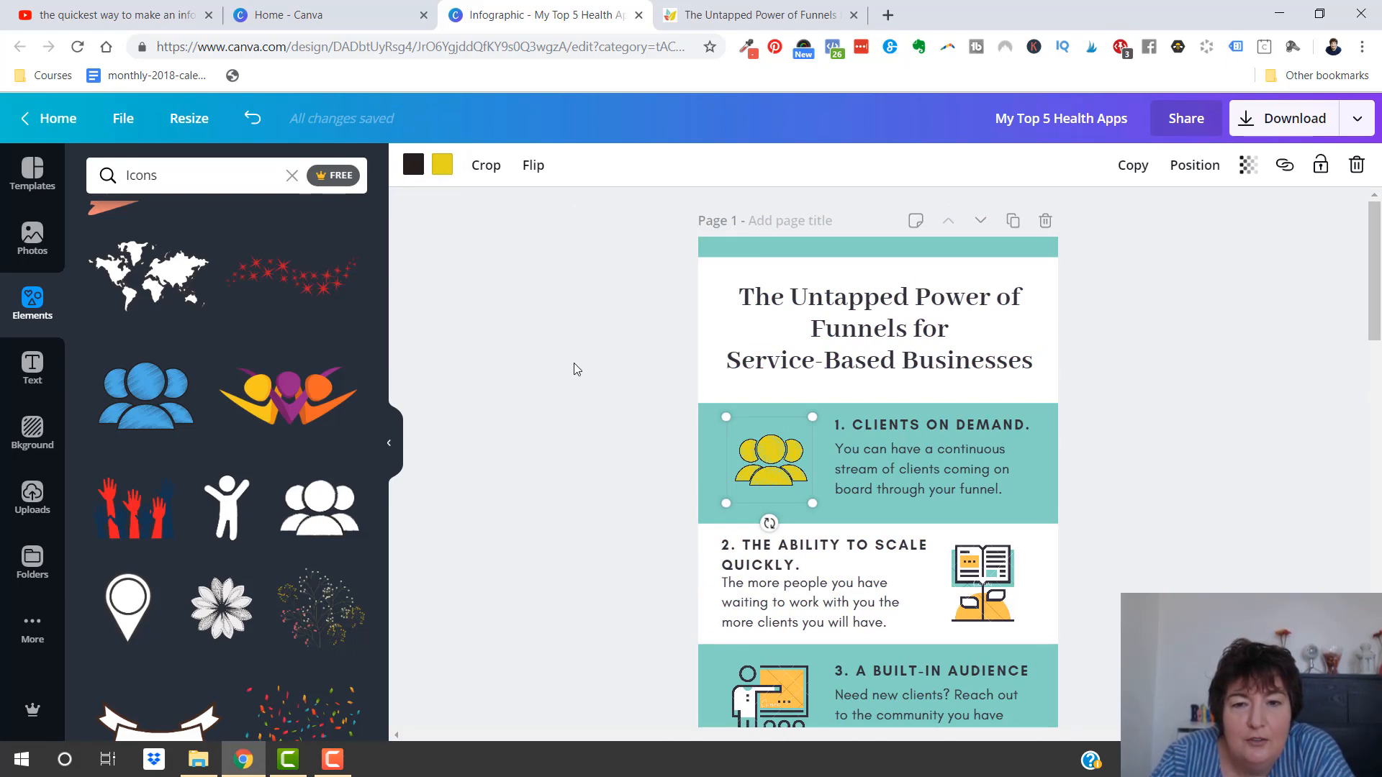
scroll(573, 369, down, 3)
scroll(387, 541, down, 5)
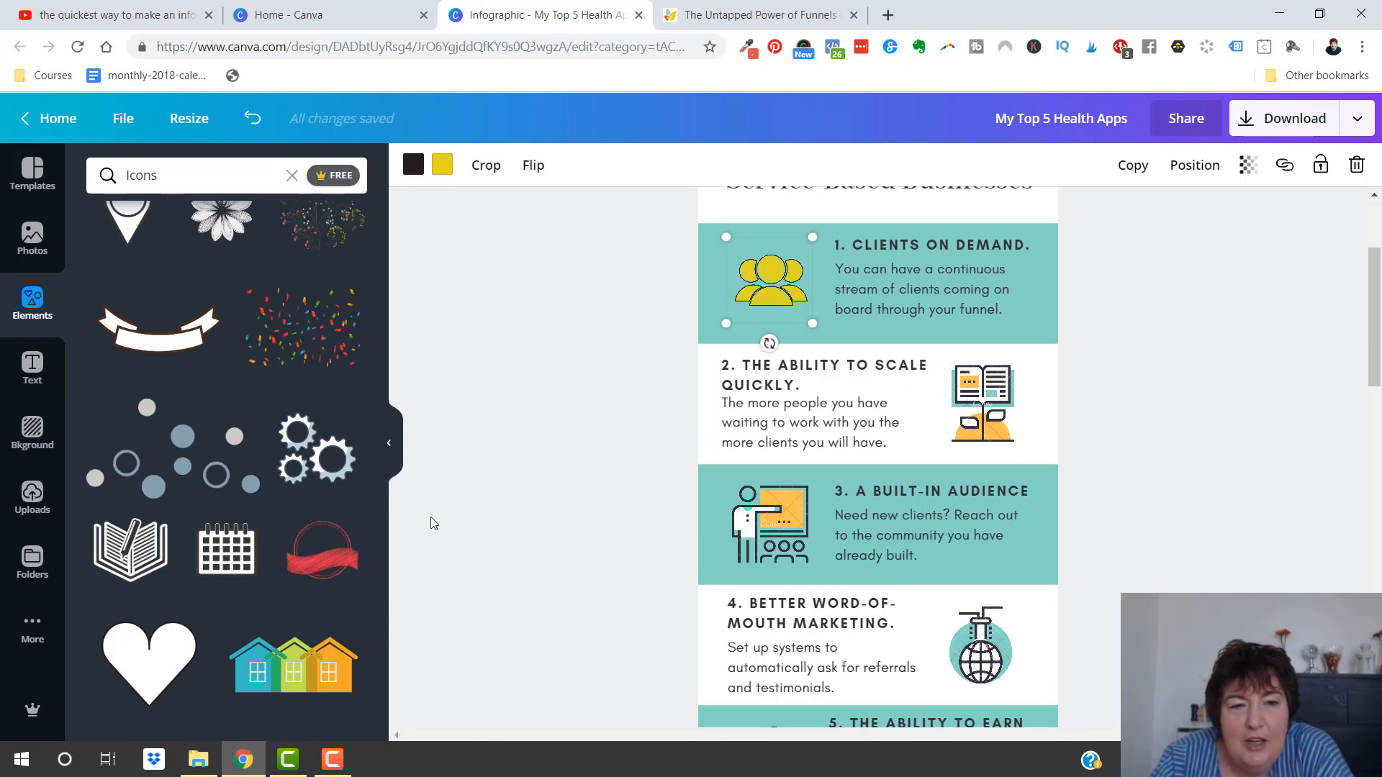
scroll(423, 493, down, 1)
scroll(423, 493, down, 1)
scroll(381, 446, up, 1)
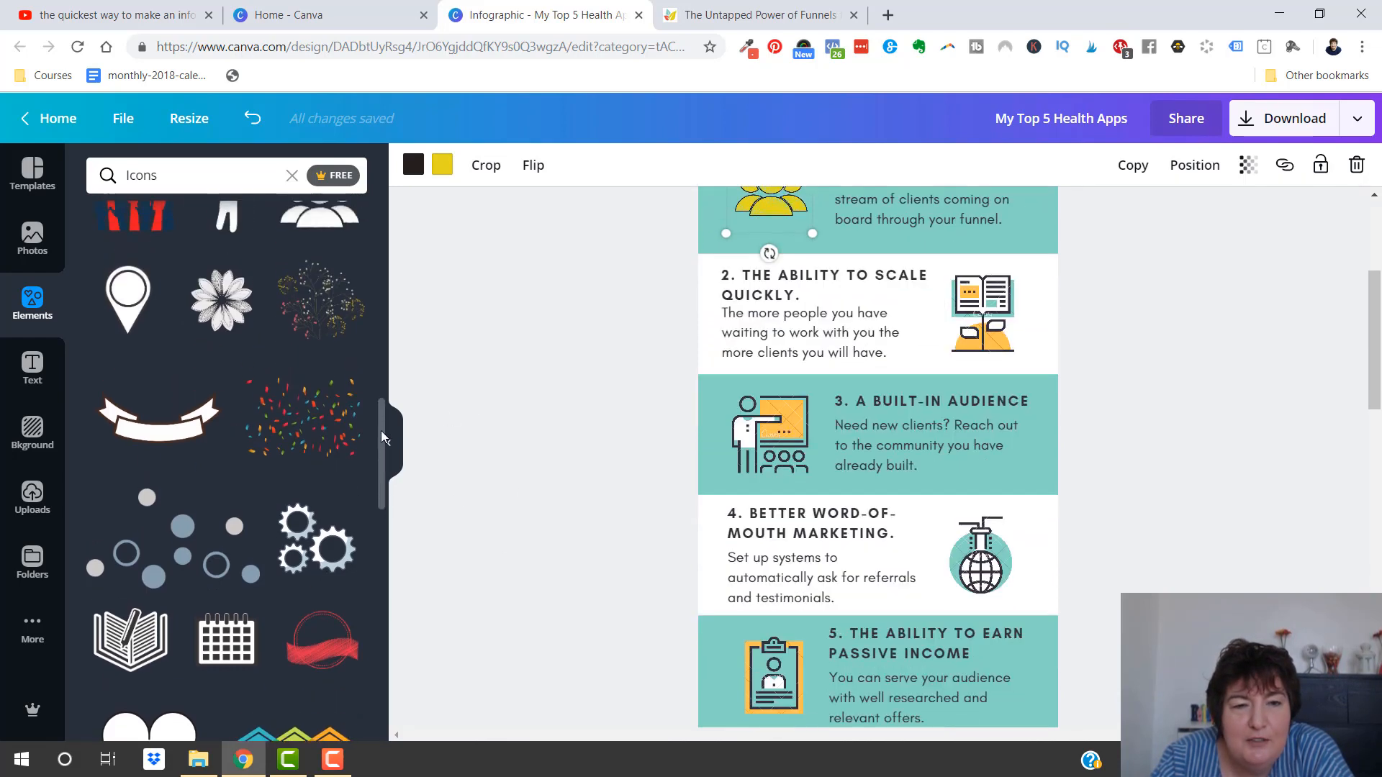
scroll(619, 461, up, 1)
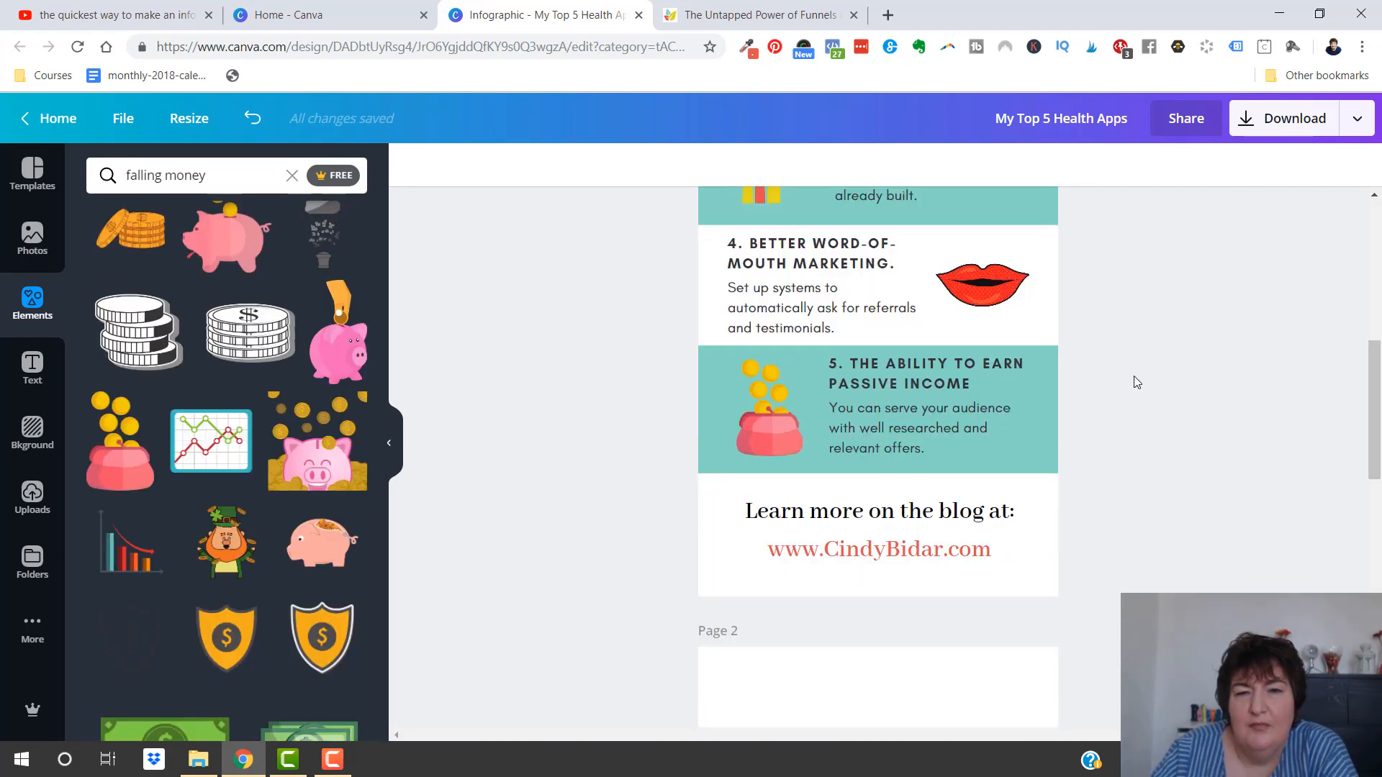
Review the whole infographic from the title through the five section illustrations to the closing blog link, with the full page in view
scroll(1139, 337, up, 10)
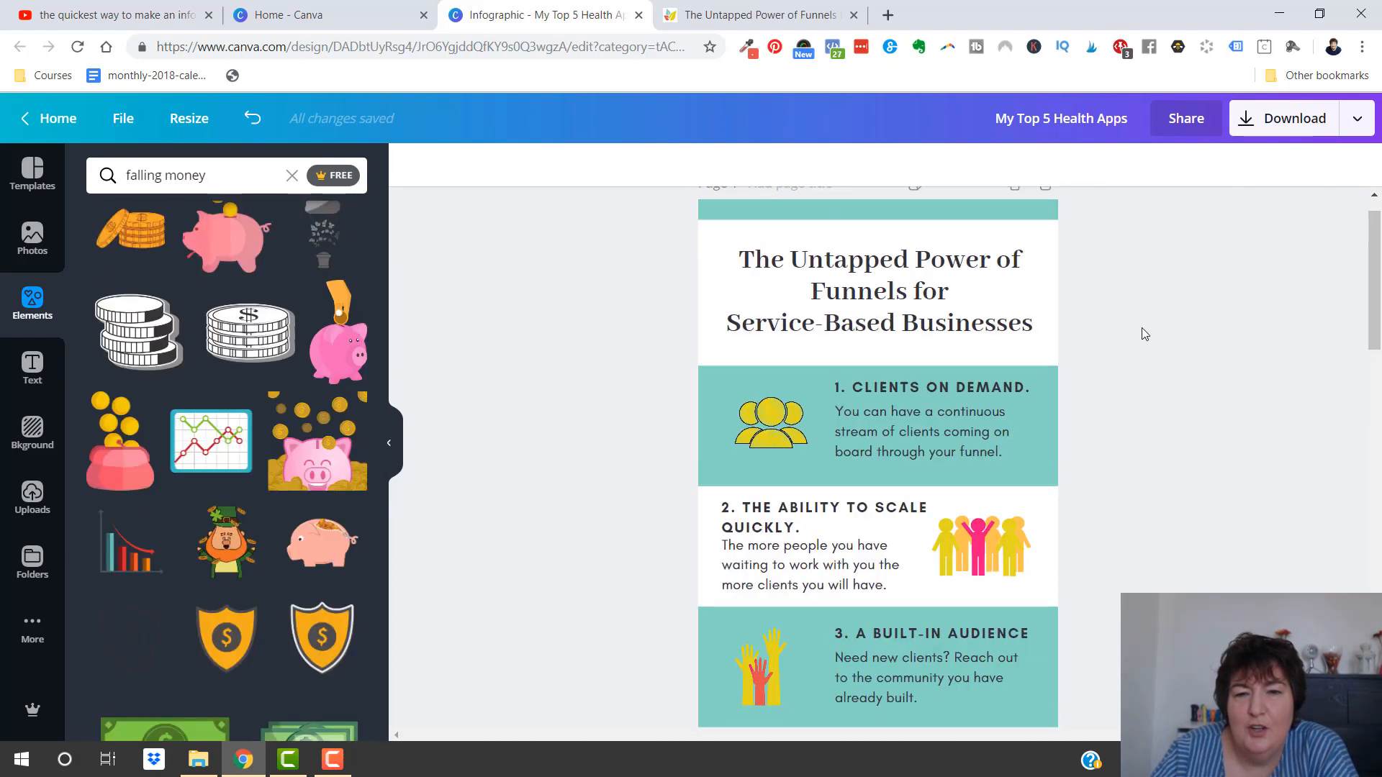
scroll(1113, 532, down, 5)
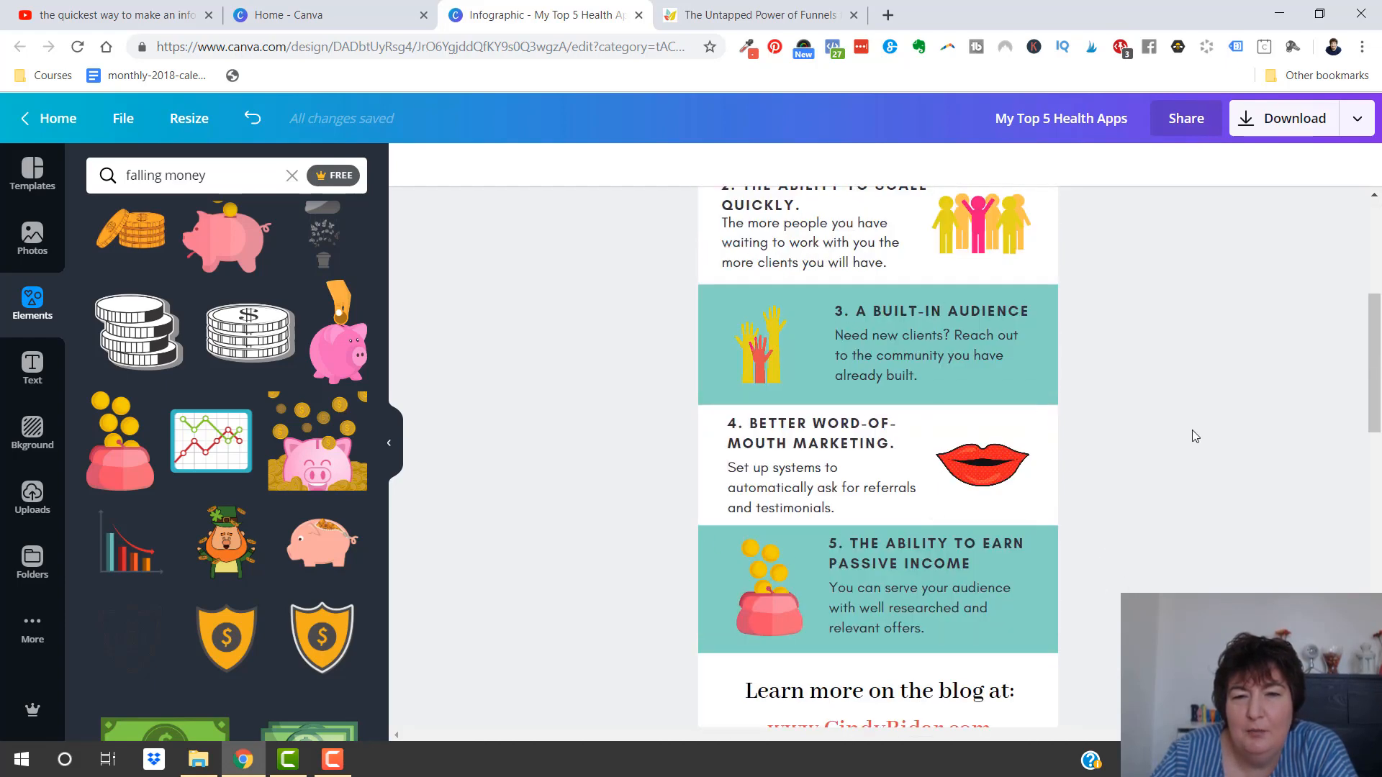
scroll(740, 515, down, 6)
scroll(740, 504, up, 5)
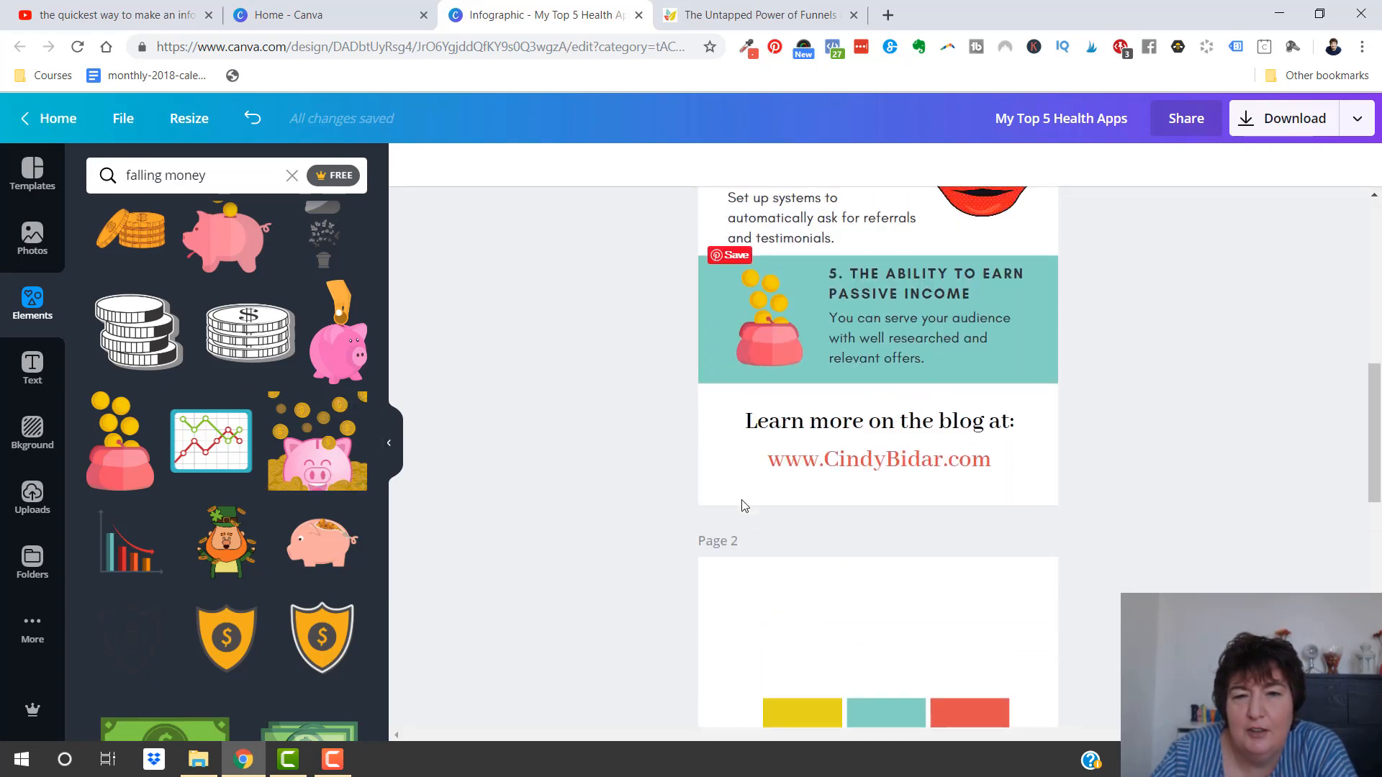
scroll(727, 413, up, 6)
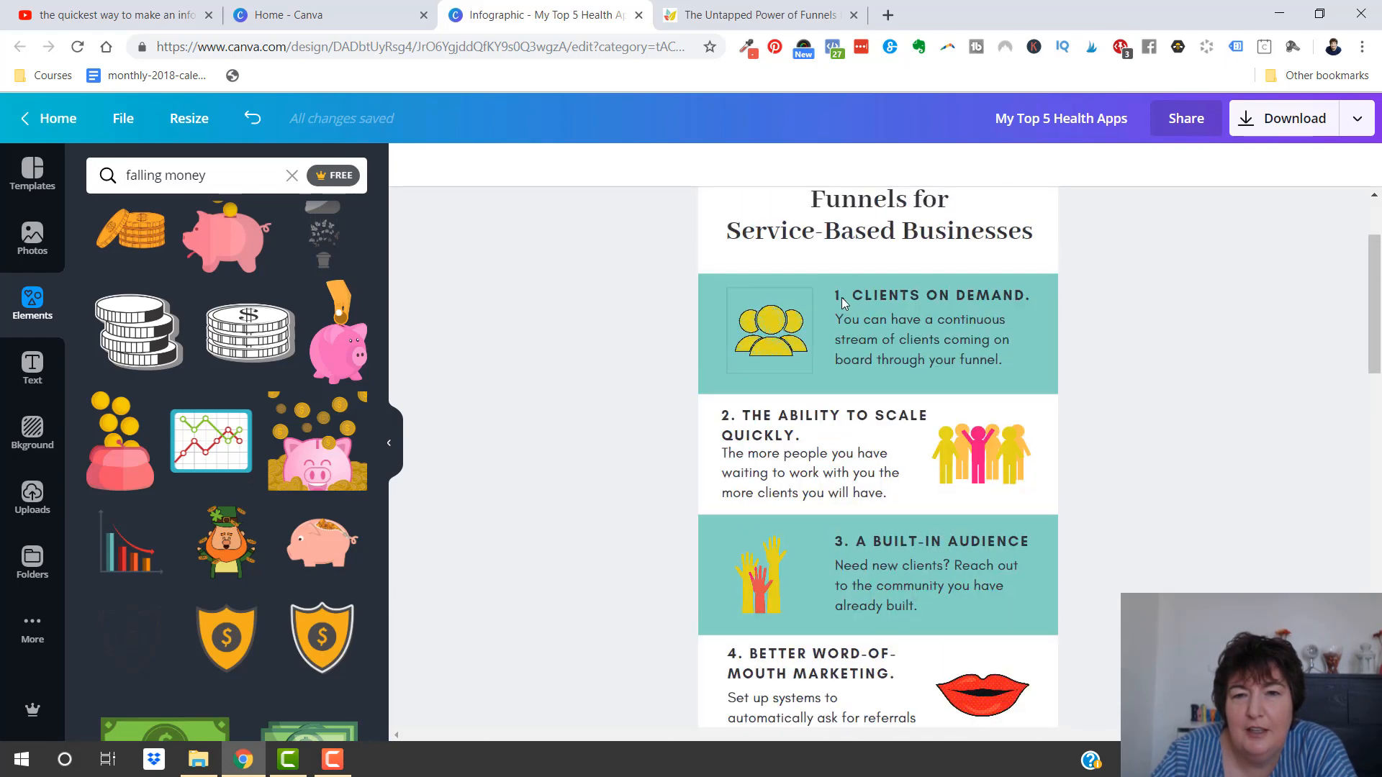
scroll(767, 303, up, 2)
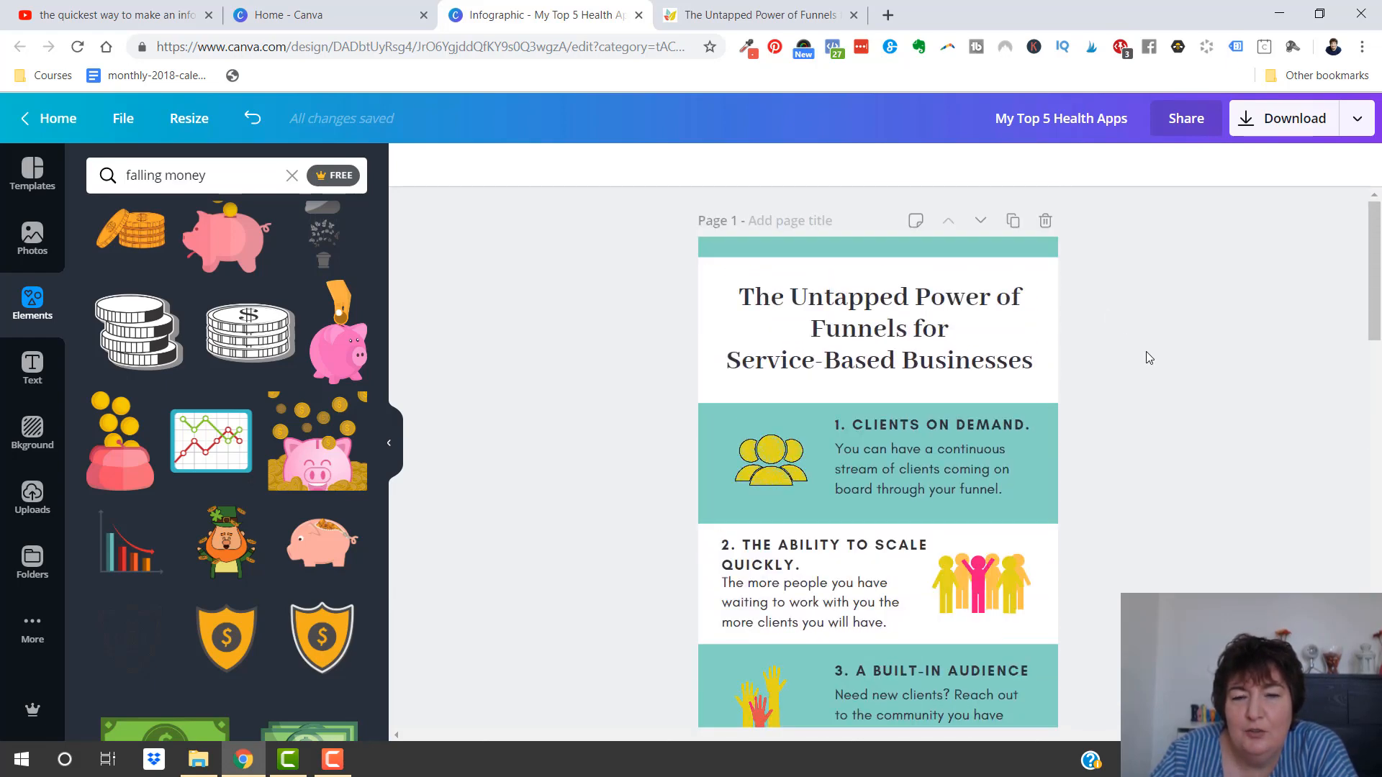
scroll(1147, 351, down, 10)
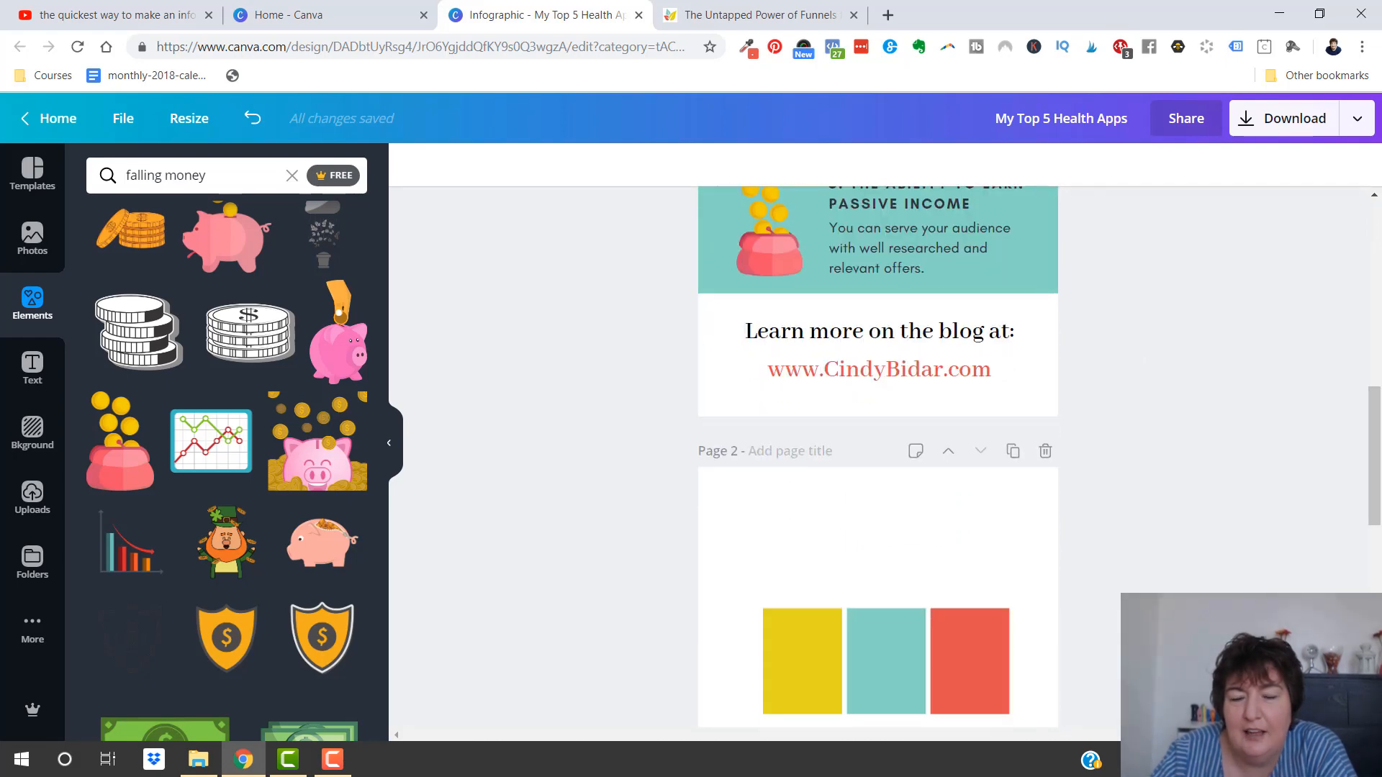
click(1170, 762)
click(1150, 542)
scroll(1072, 500, up, 1)
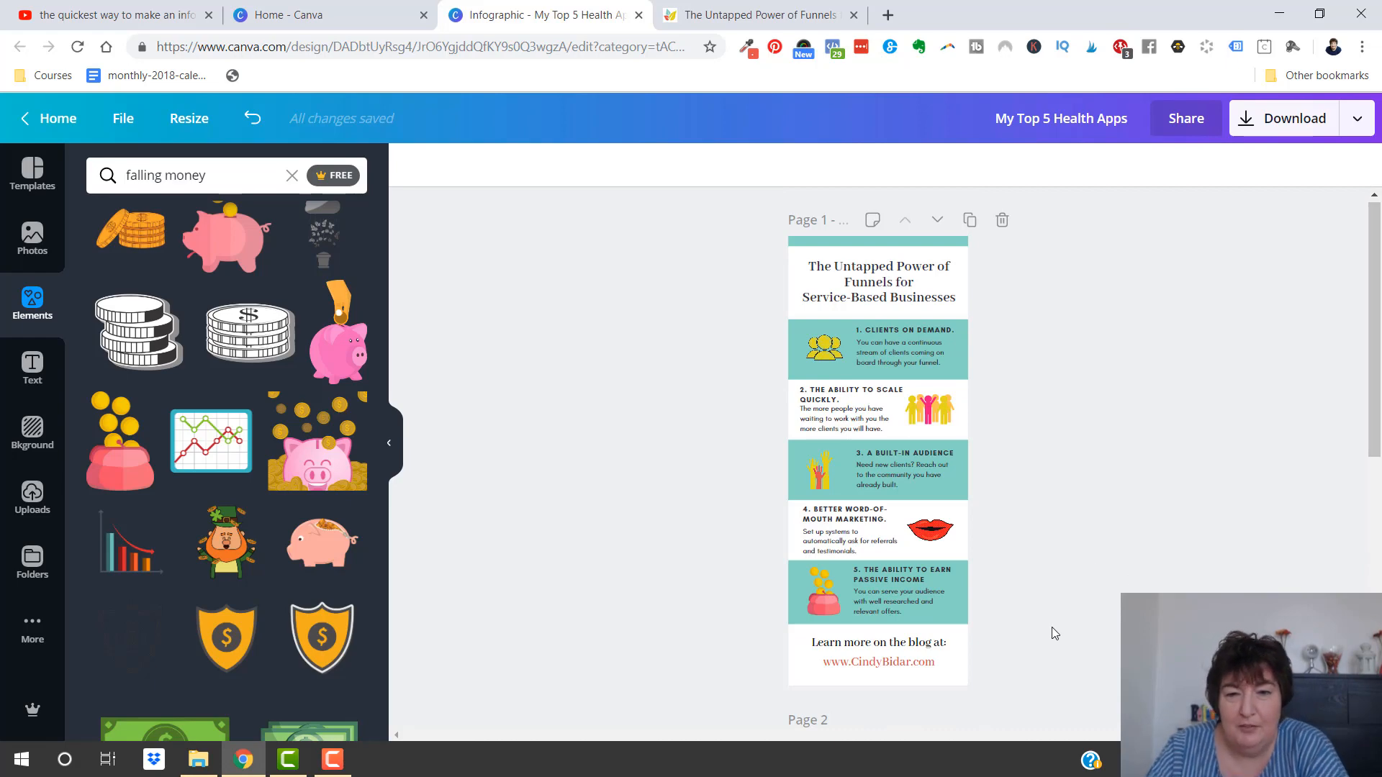
Move the "Learn more on the blog at:" line slightly down, closer to the web address and centred on the page
click(894, 647)
drag(894, 647, 895, 651)
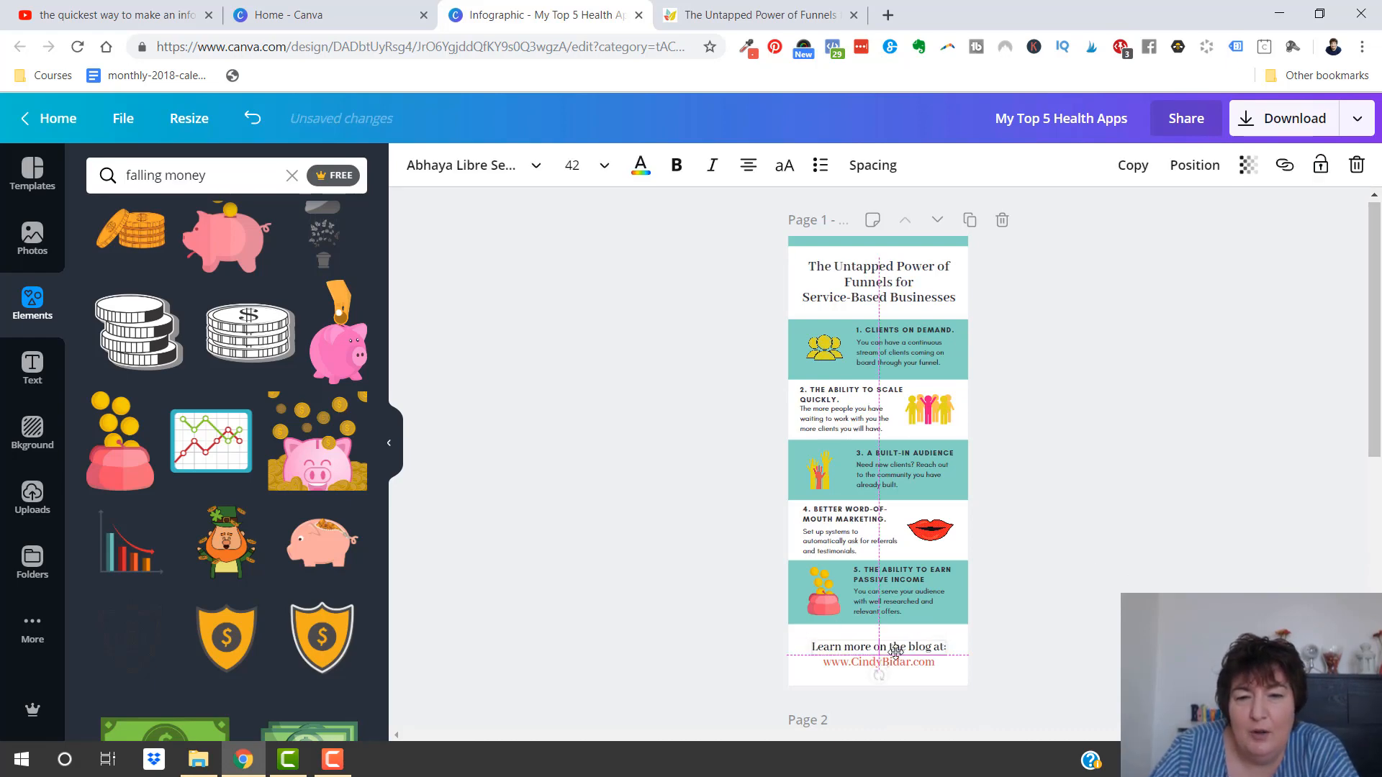
click(1092, 612)
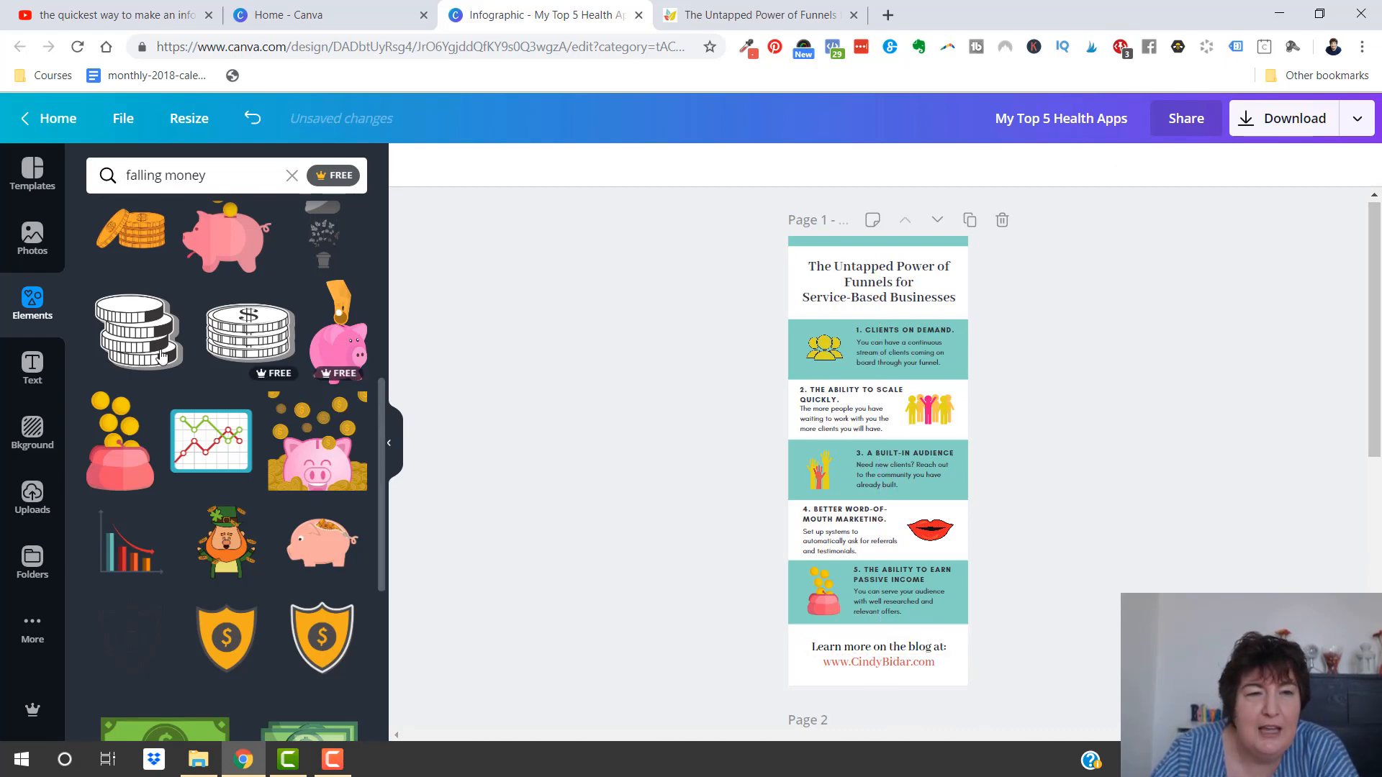
Search the photos for "business" and place the laptop-and-phone photo as the background of the closing blog link section
click(37, 234)
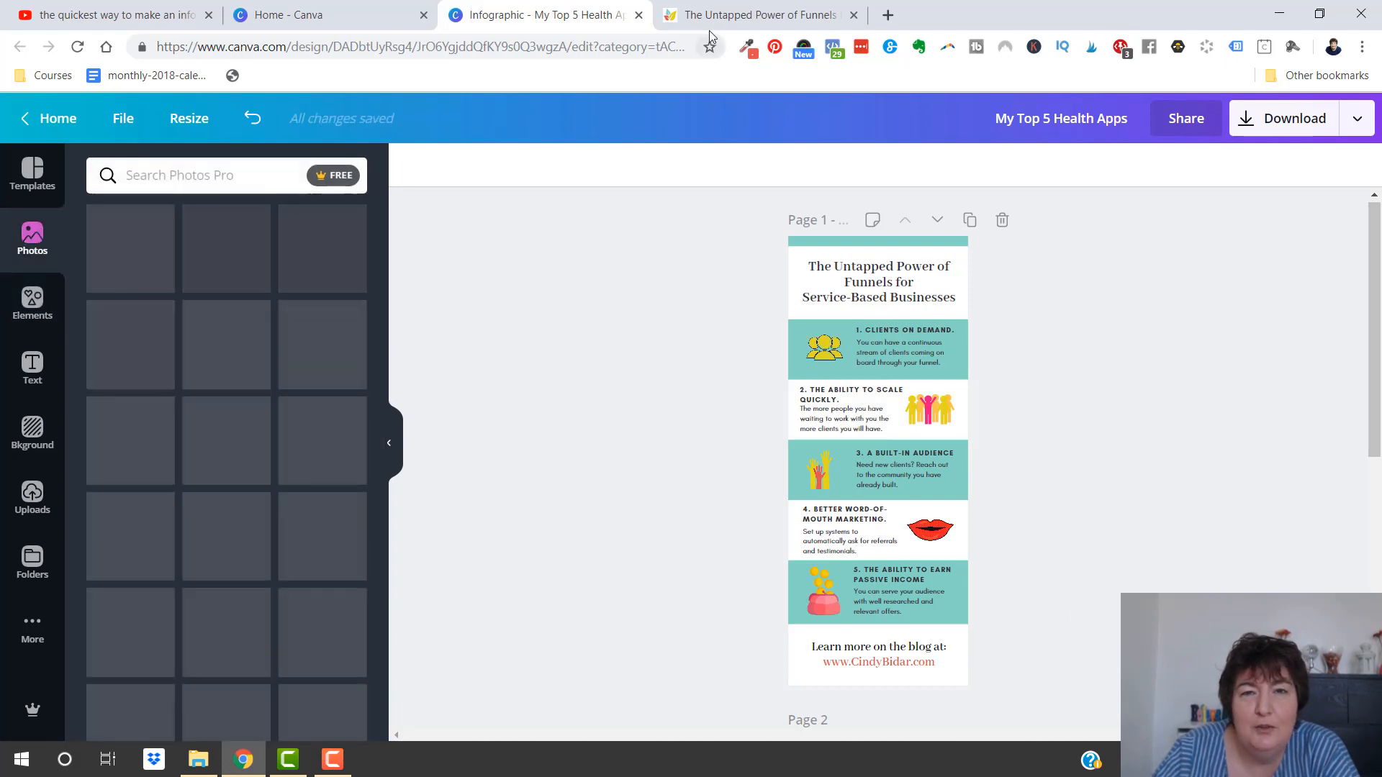
click(730, 9)
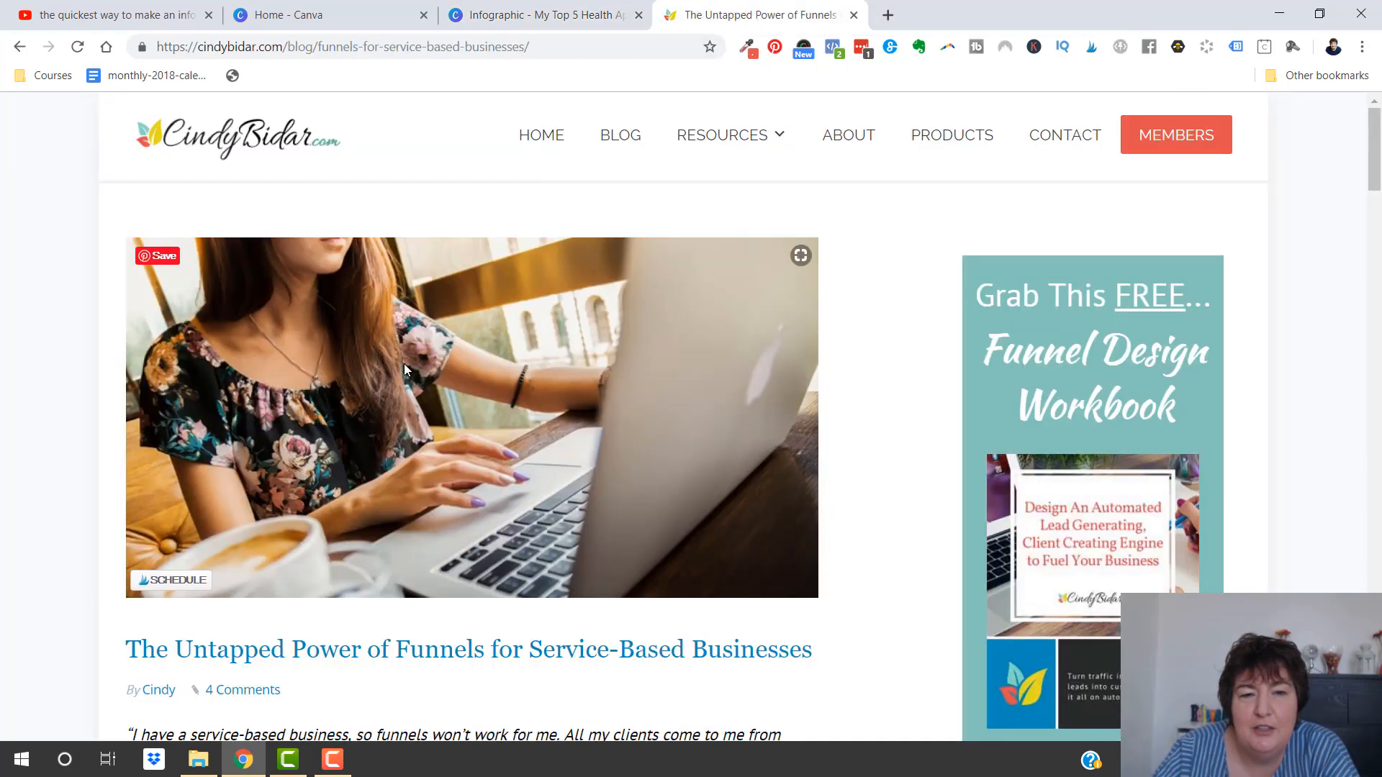
click(523, 16)
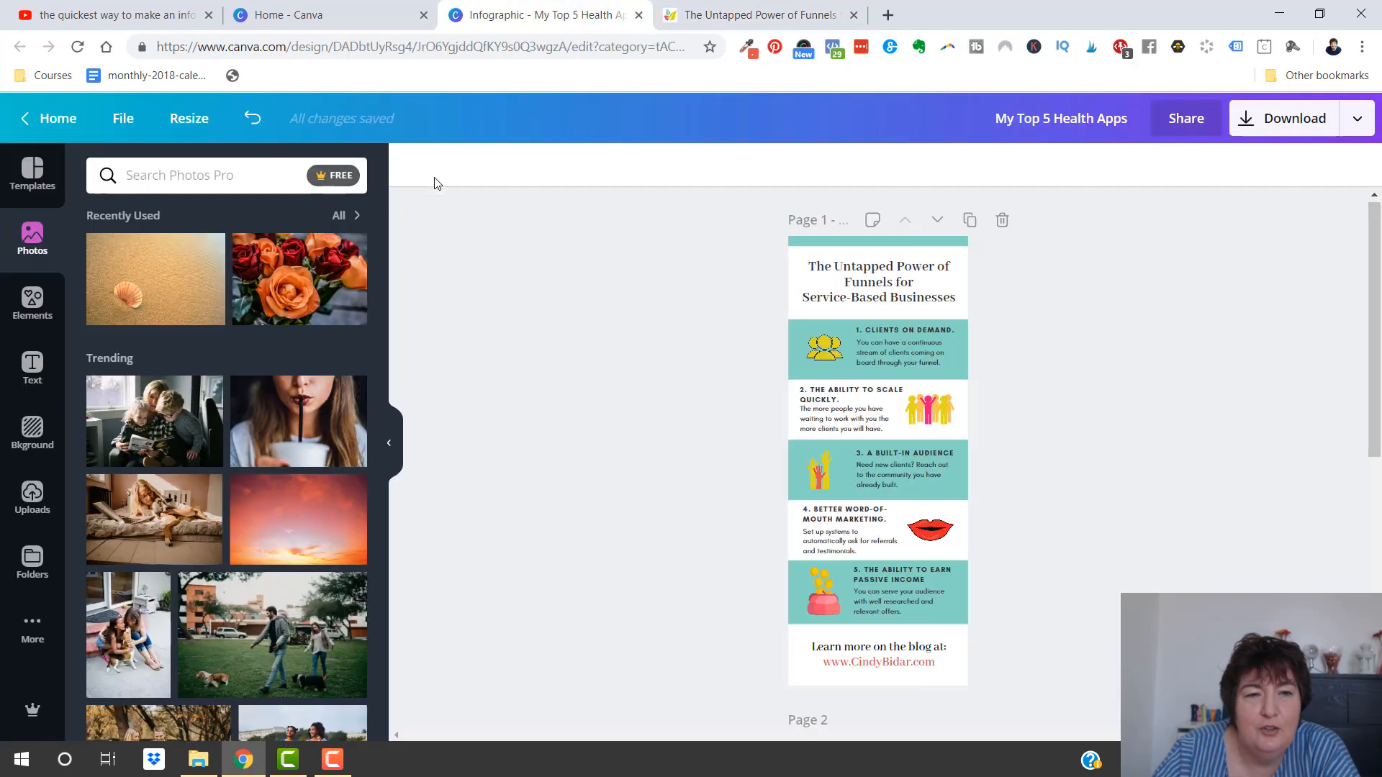
click(176, 175)
text(busines)
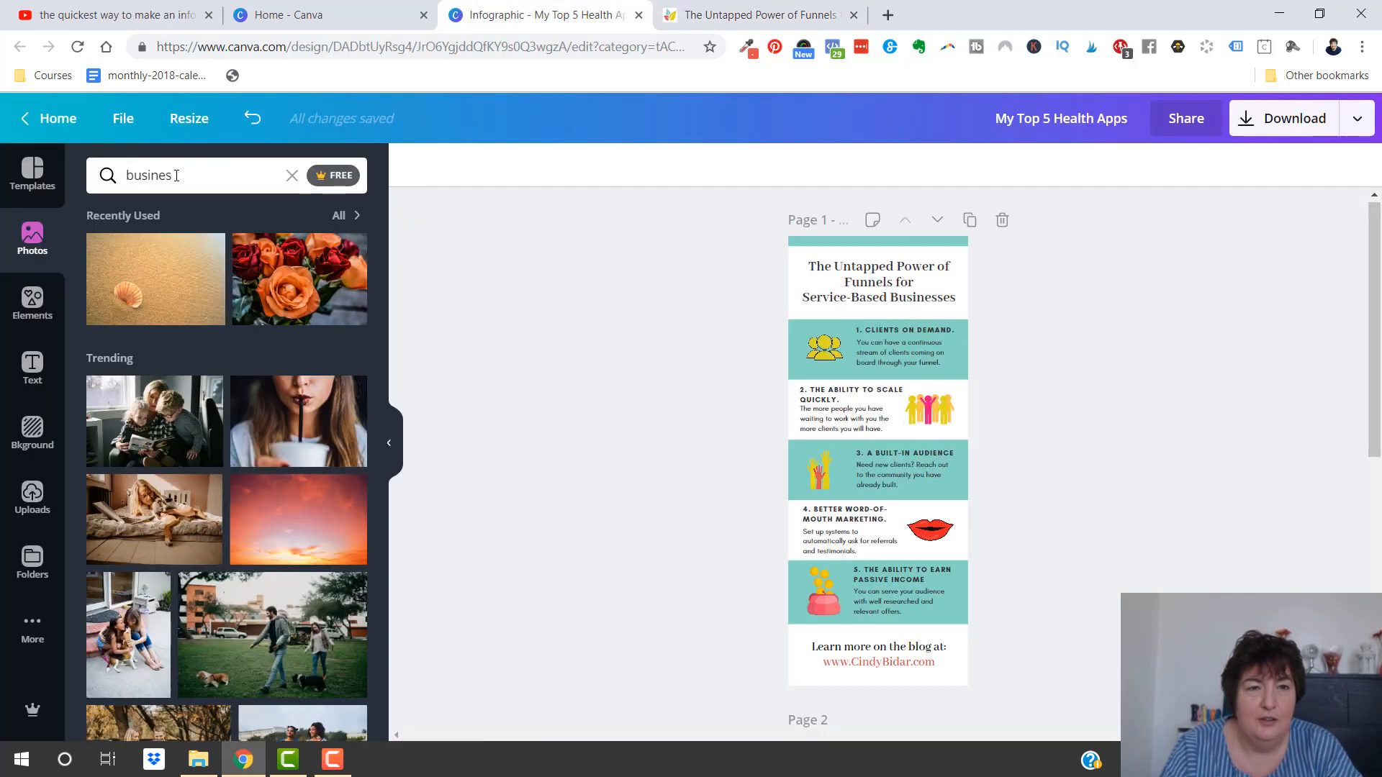
text(s)
key(Return)
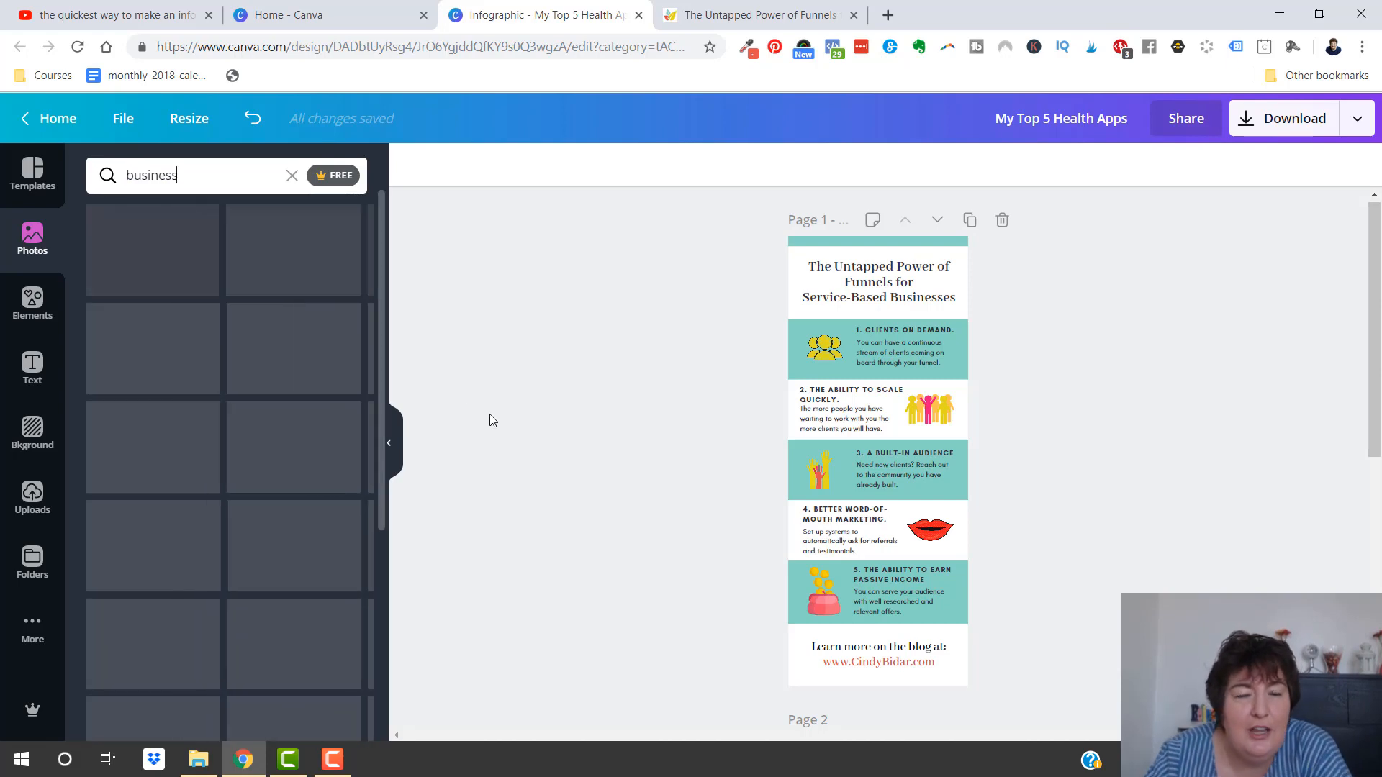
drag(299, 435, 815, 659)
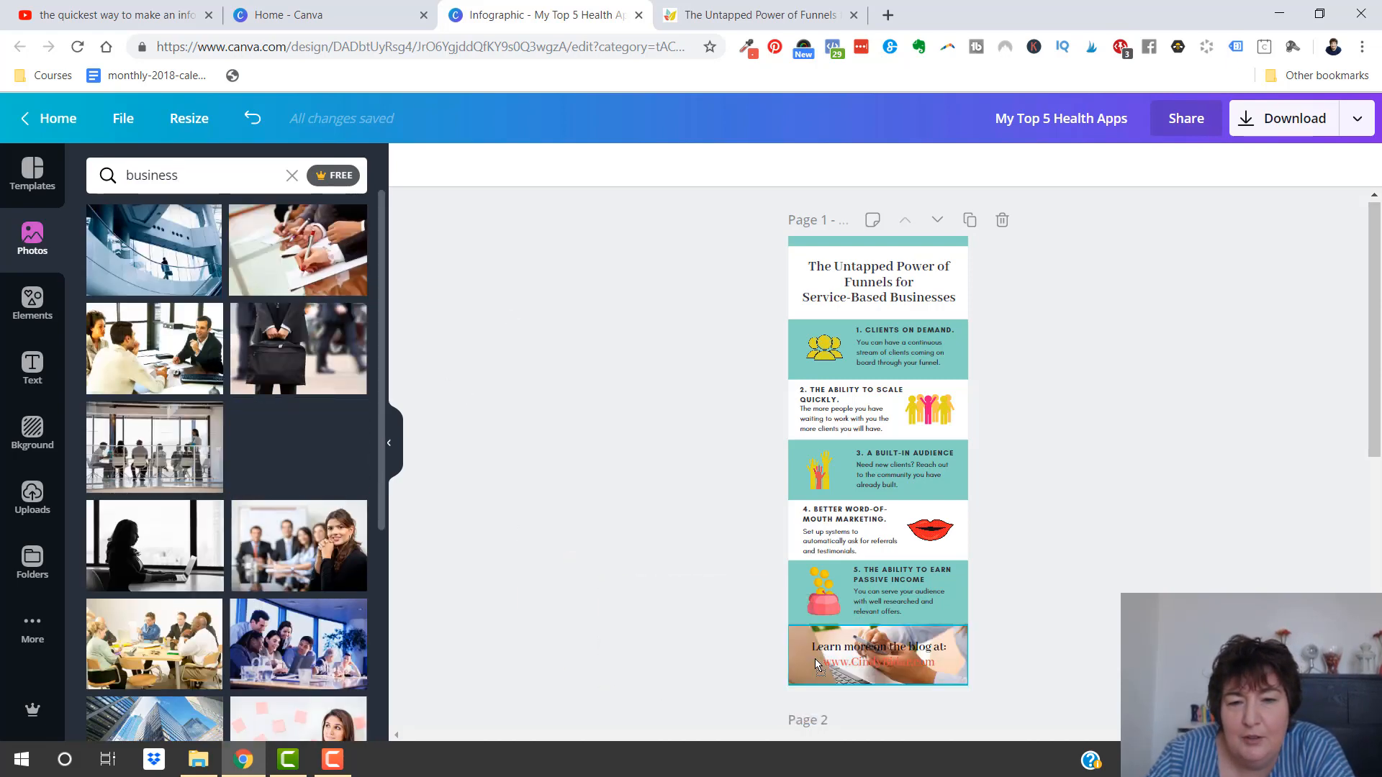
Clear the element search for falling money and add a plain square from the Shapes collection to page 1
click(33, 302)
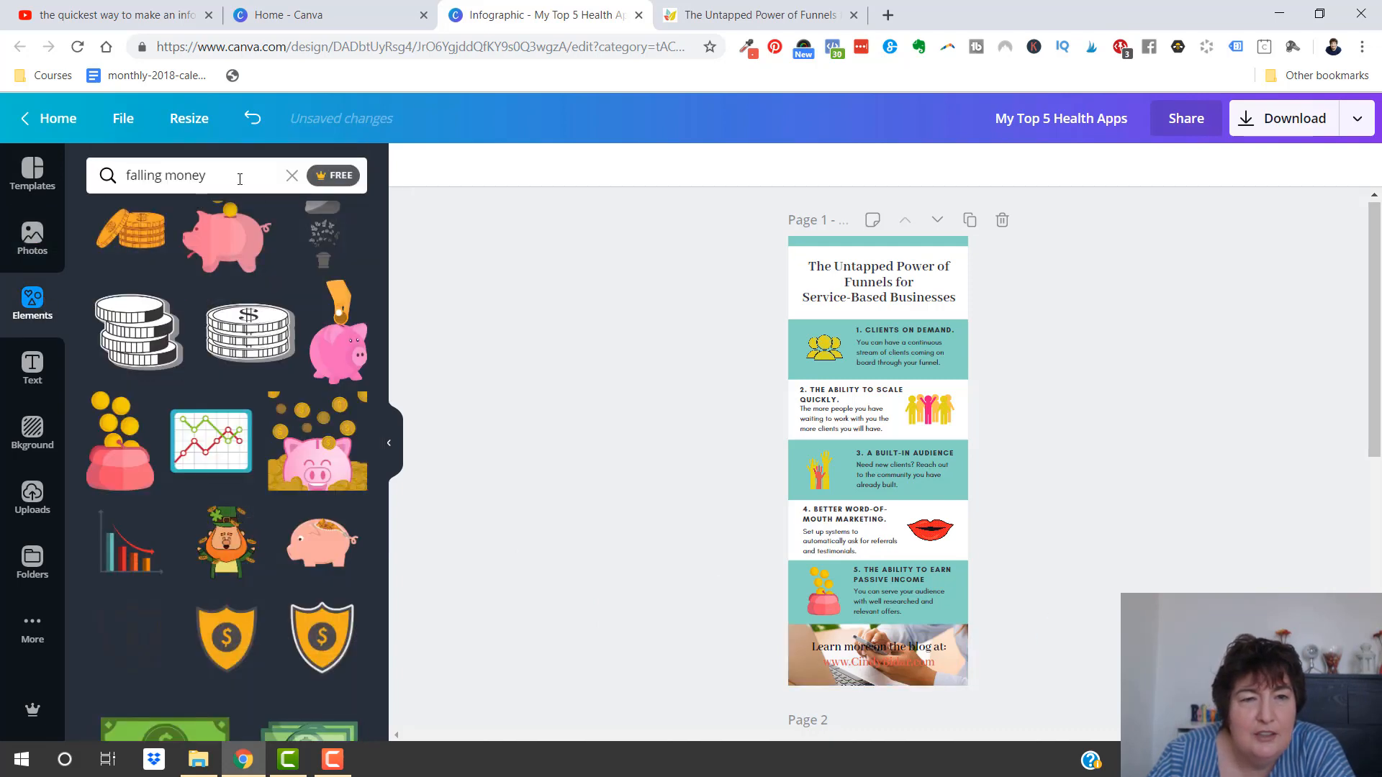
click(288, 176)
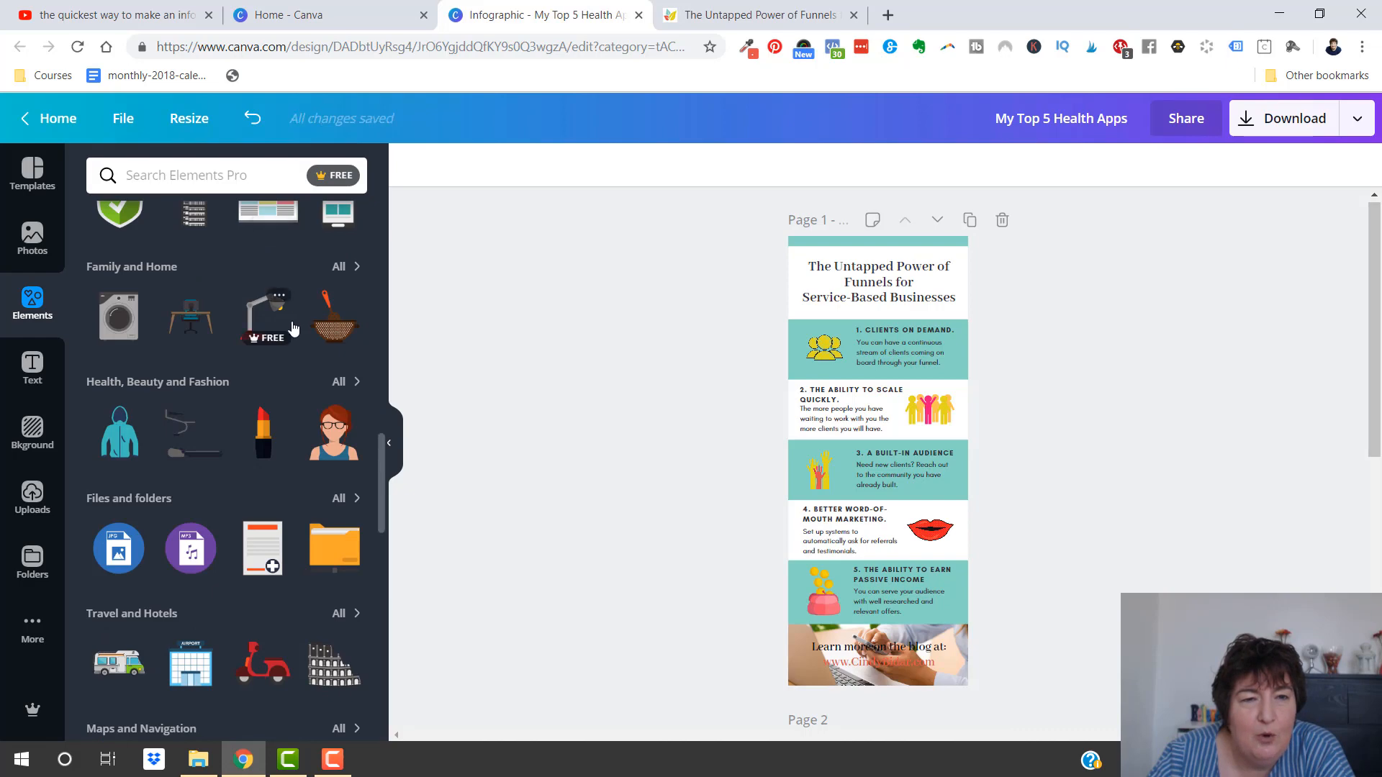
scroll(284, 321, up, 10)
scroll(284, 327, up, 3)
scroll(284, 330, down, 5)
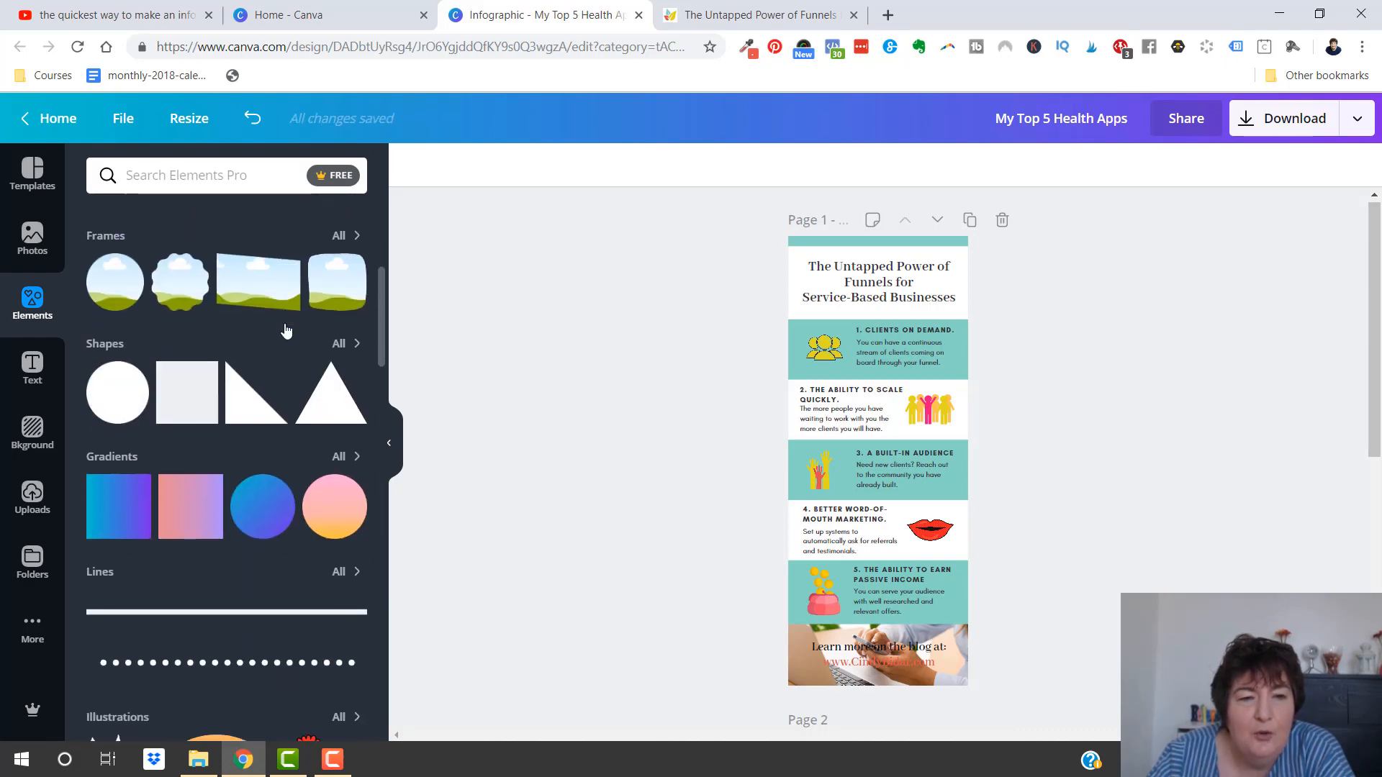
click(351, 353)
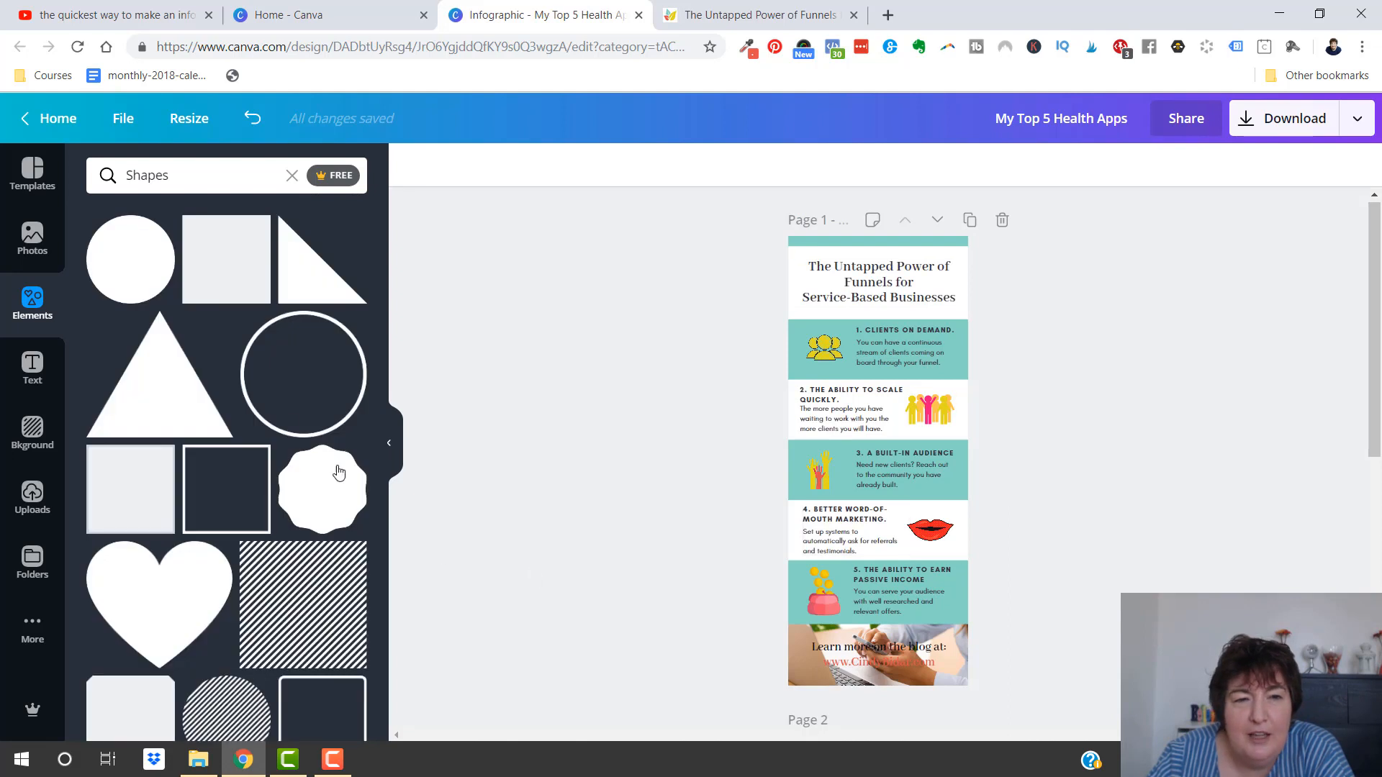
click(217, 270)
Move the square over the closing blog link text, shorten it to a narrow band and set its transparency to 68
drag(870, 449, 885, 639)
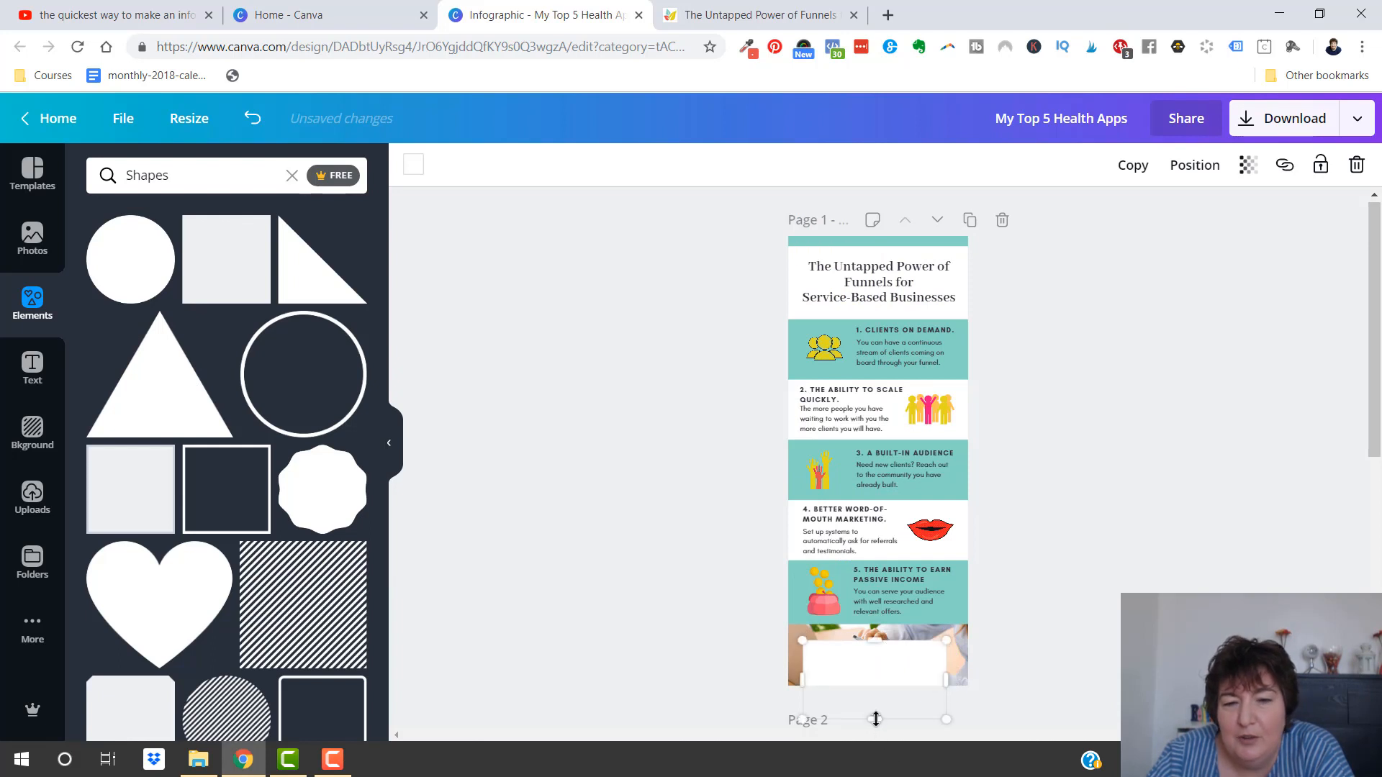
drag(876, 698, 878, 635)
click(1249, 172)
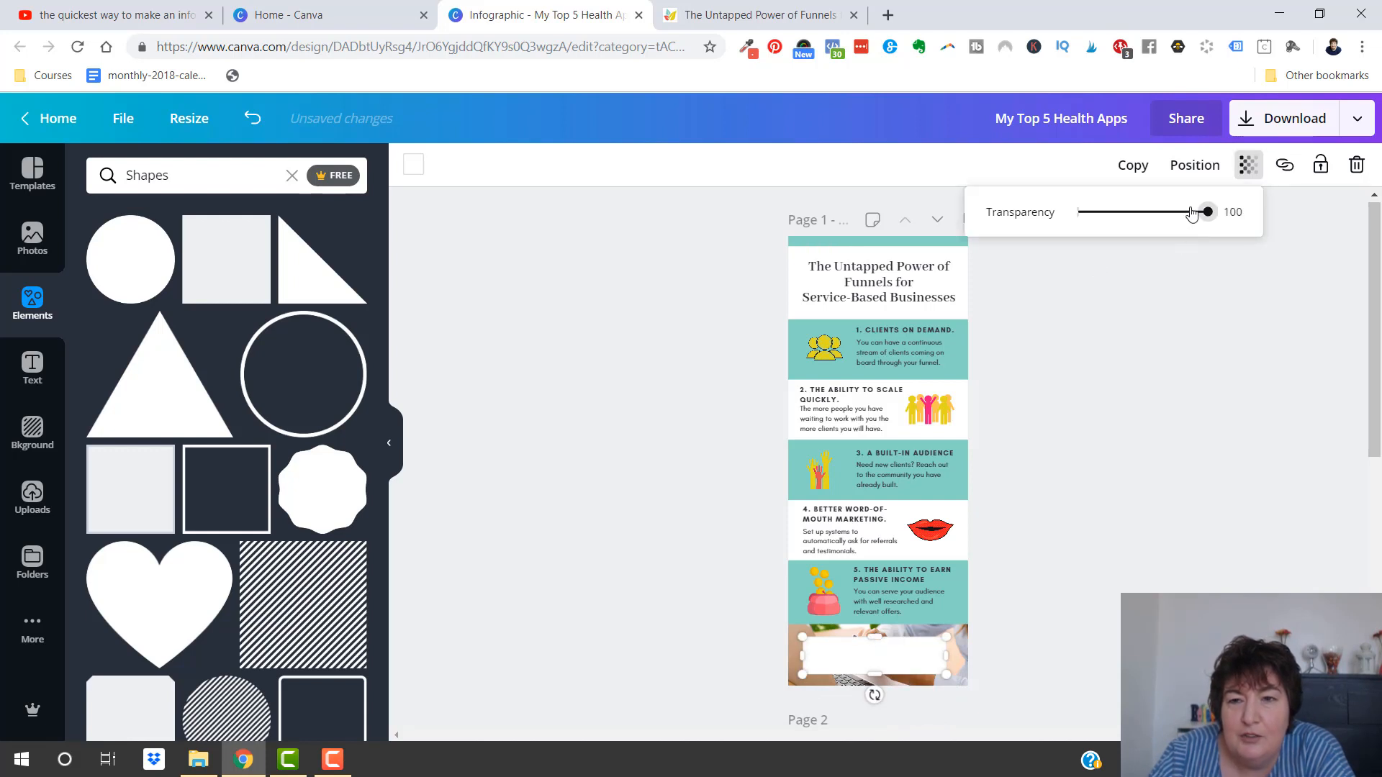
drag(1208, 213, 1169, 224)
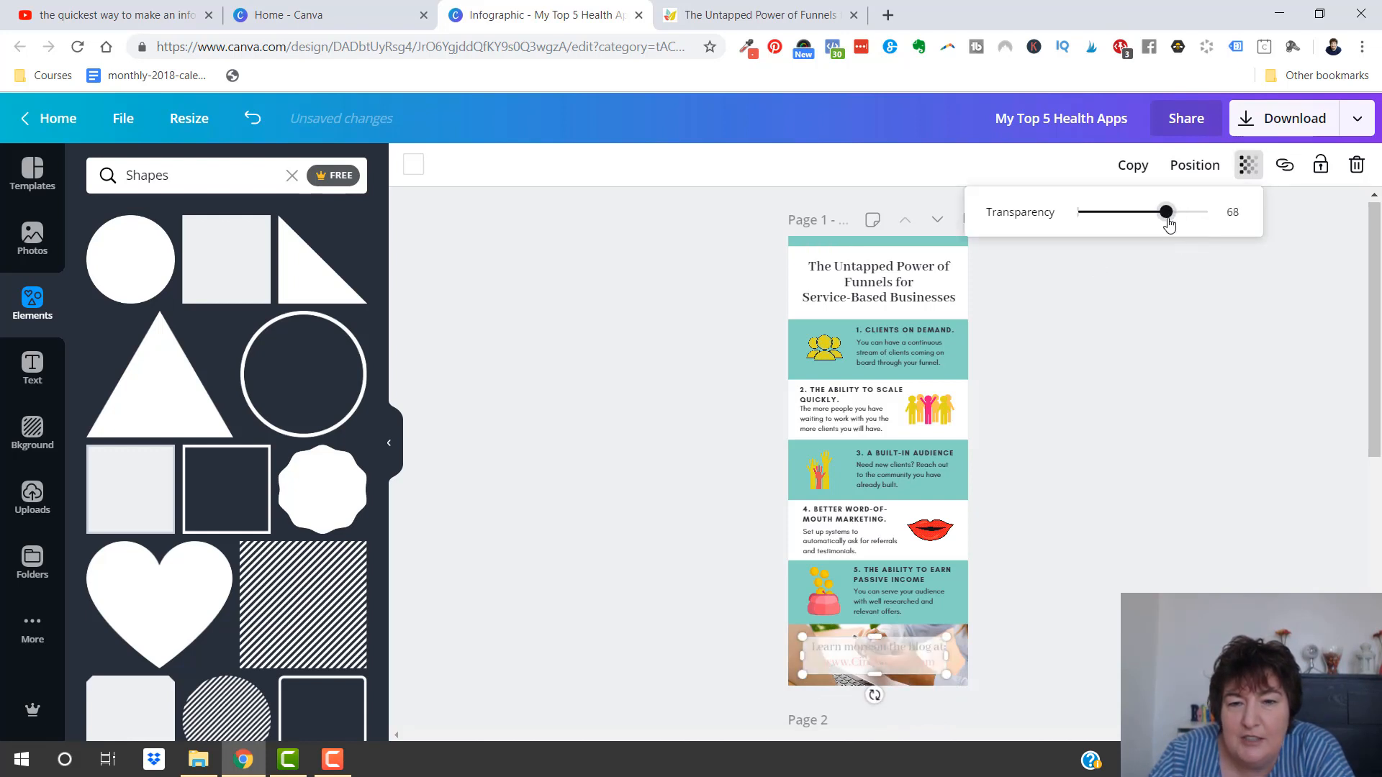
click(1136, 370)
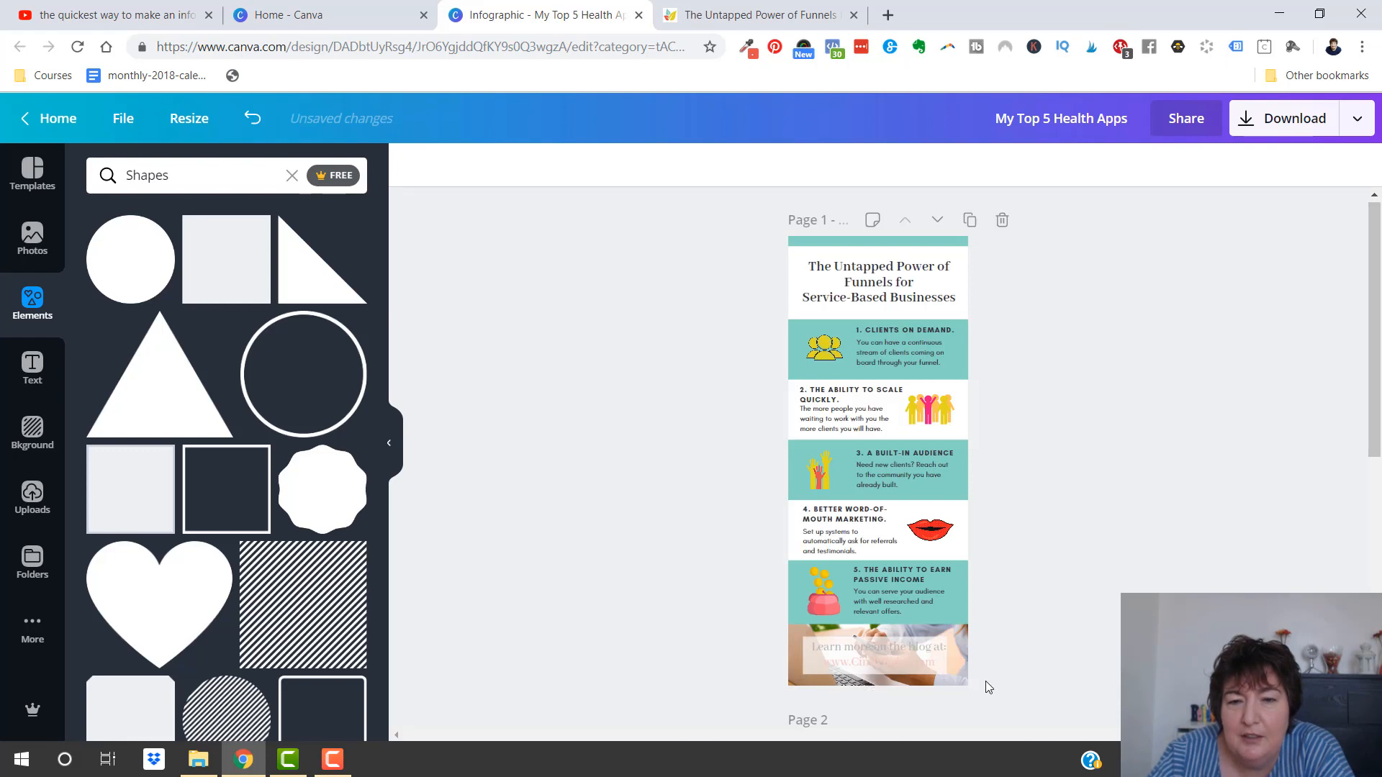
Send the translucent white box backward behind both lines of the blog link text and centre it under them
click(912, 659)
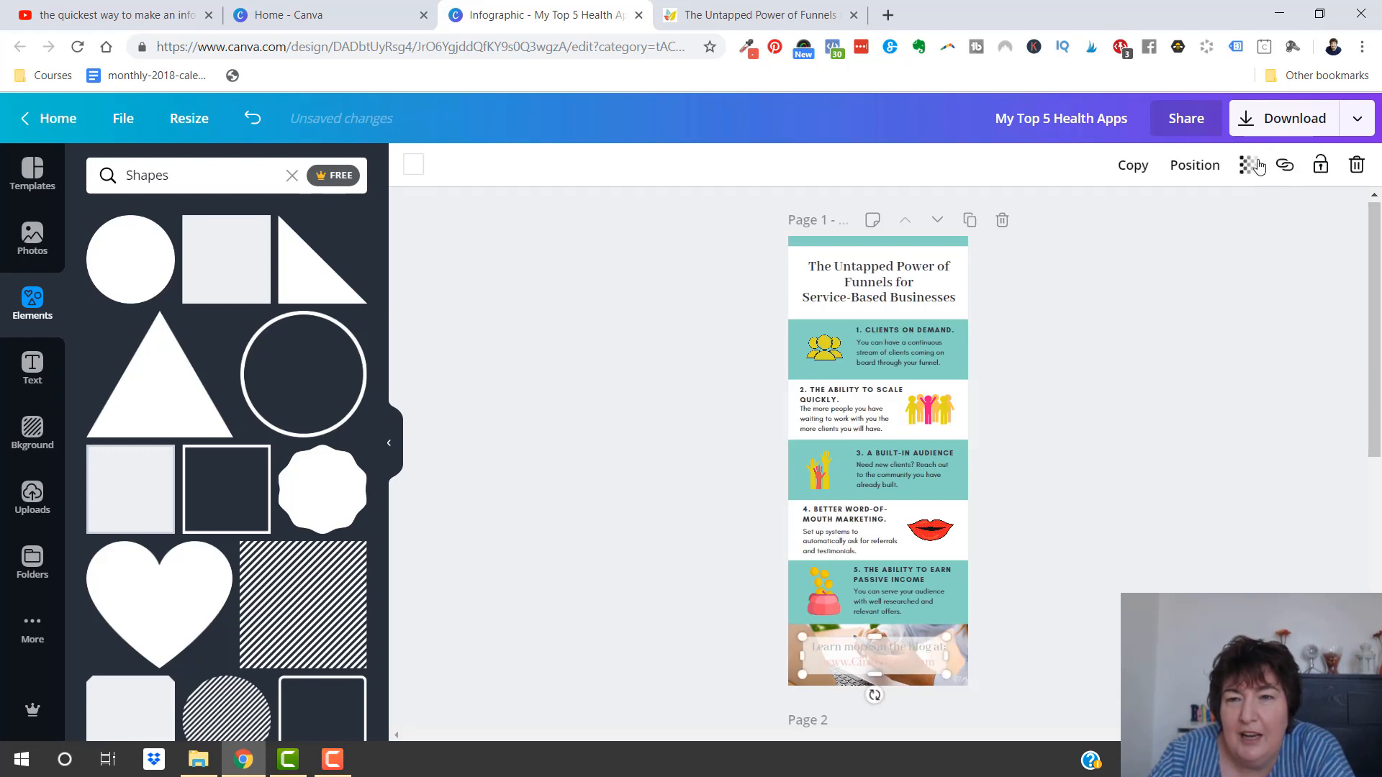
click(1198, 167)
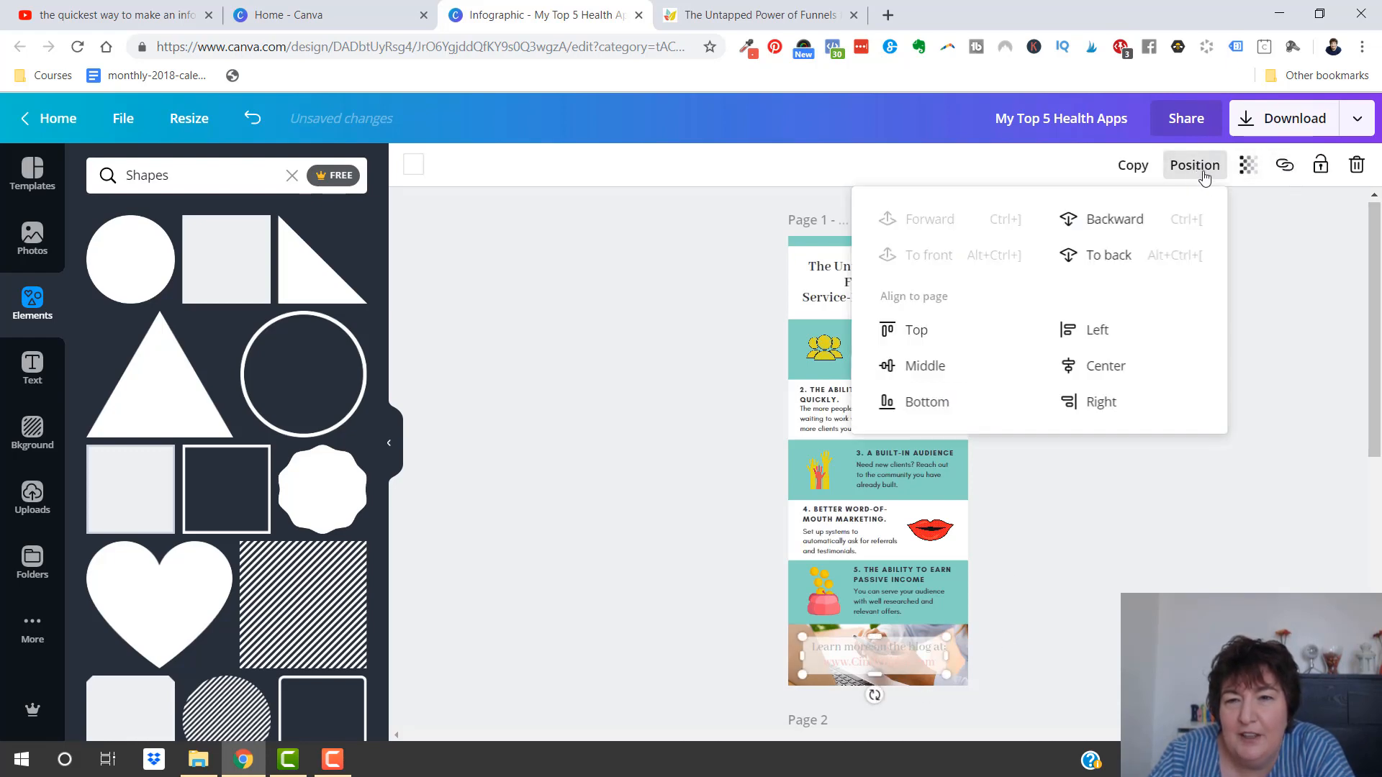
click(1108, 224)
click(1108, 224)
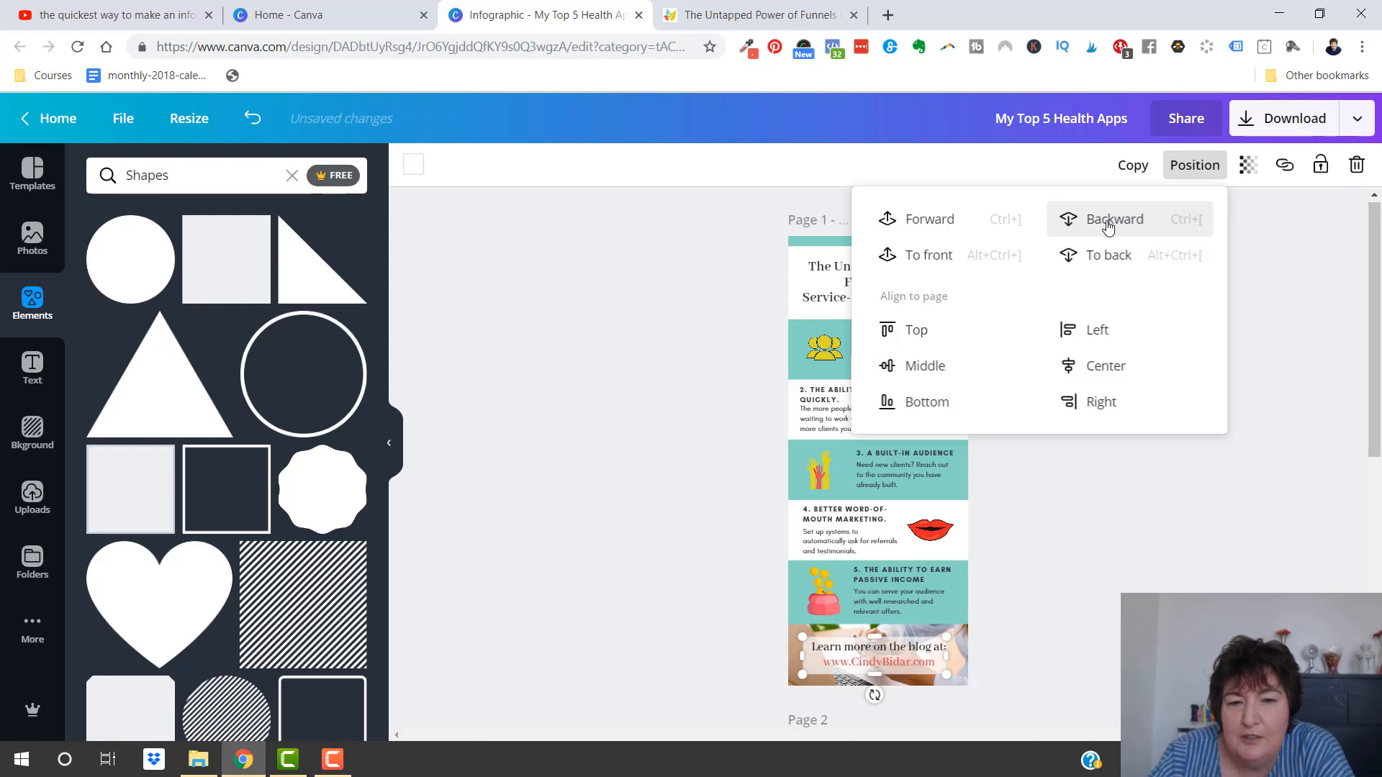
click(1001, 659)
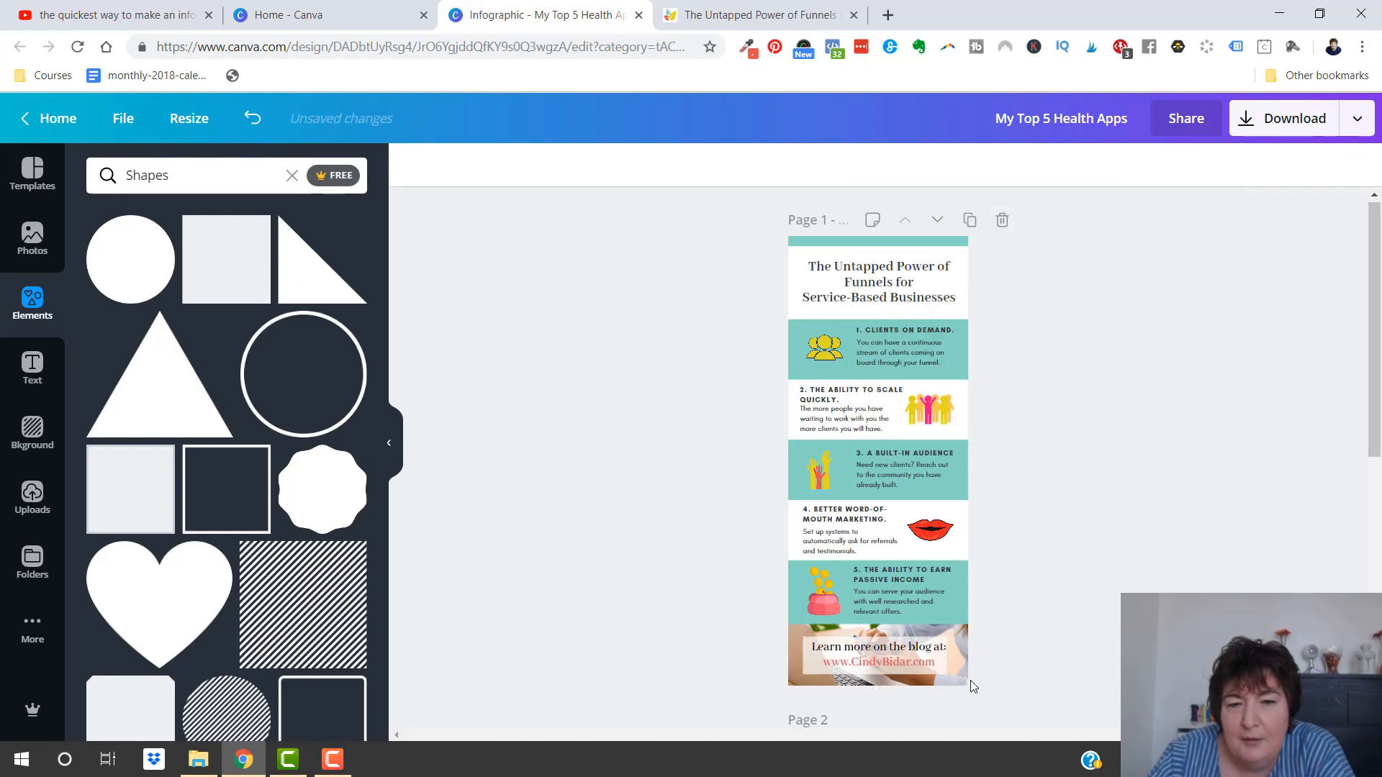
click(808, 666)
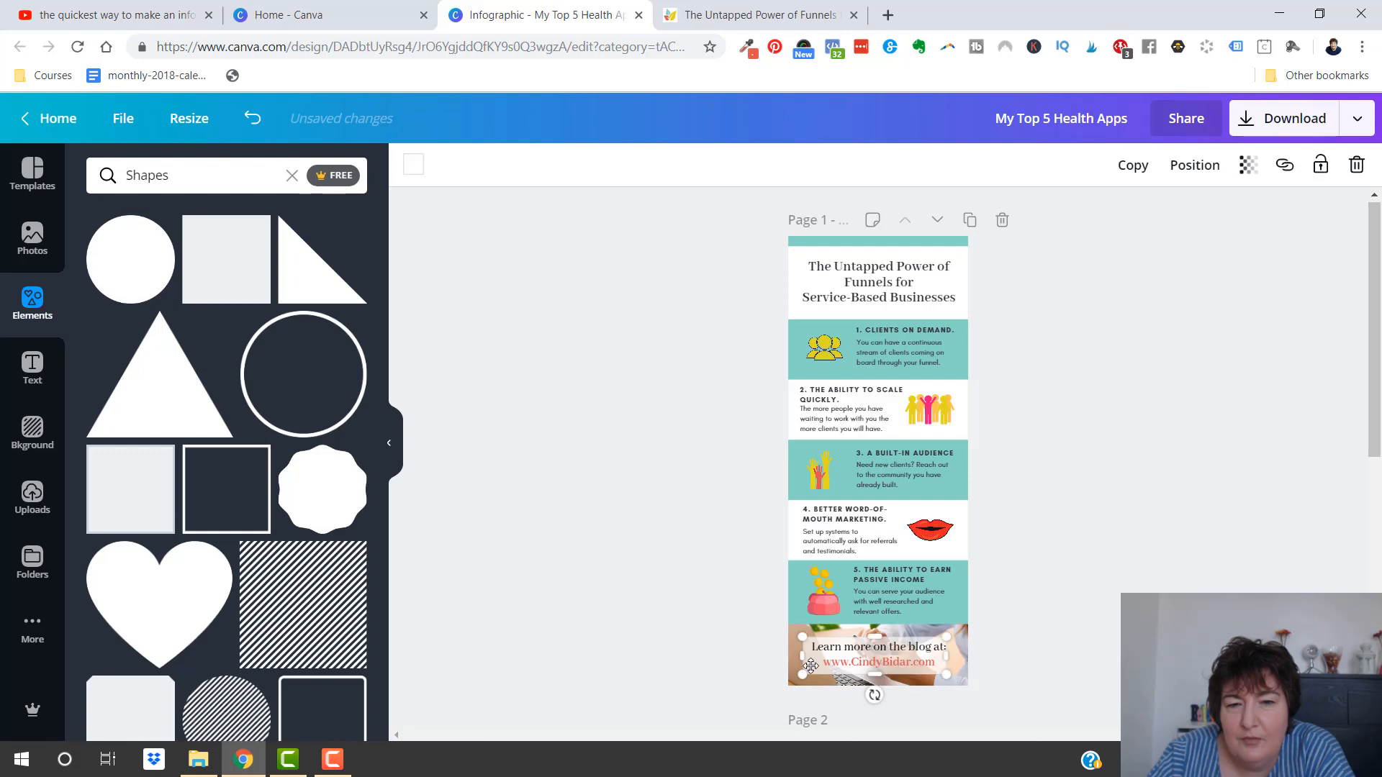
click(1206, 559)
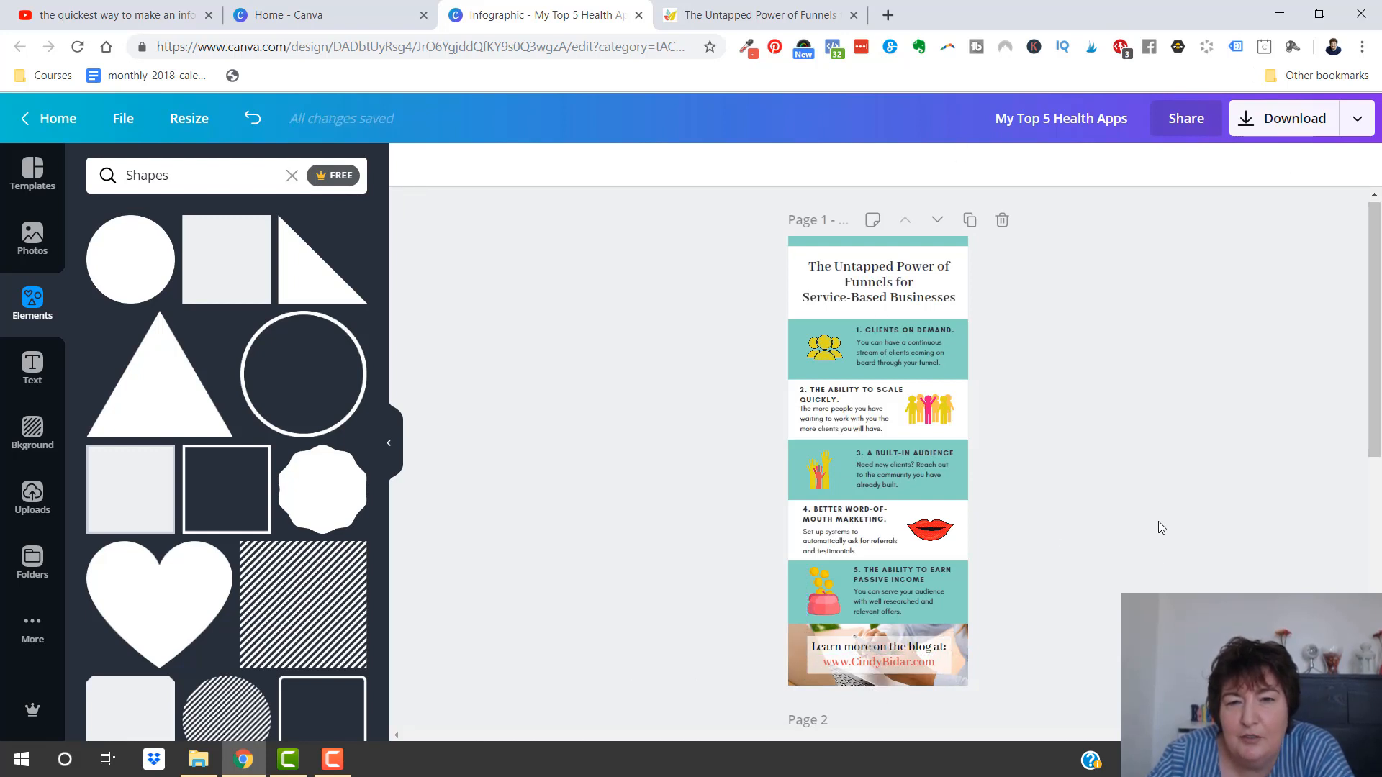
Delete the laptop-and-phone photo behind the closing blog link text
scroll(1160, 520, down, 3)
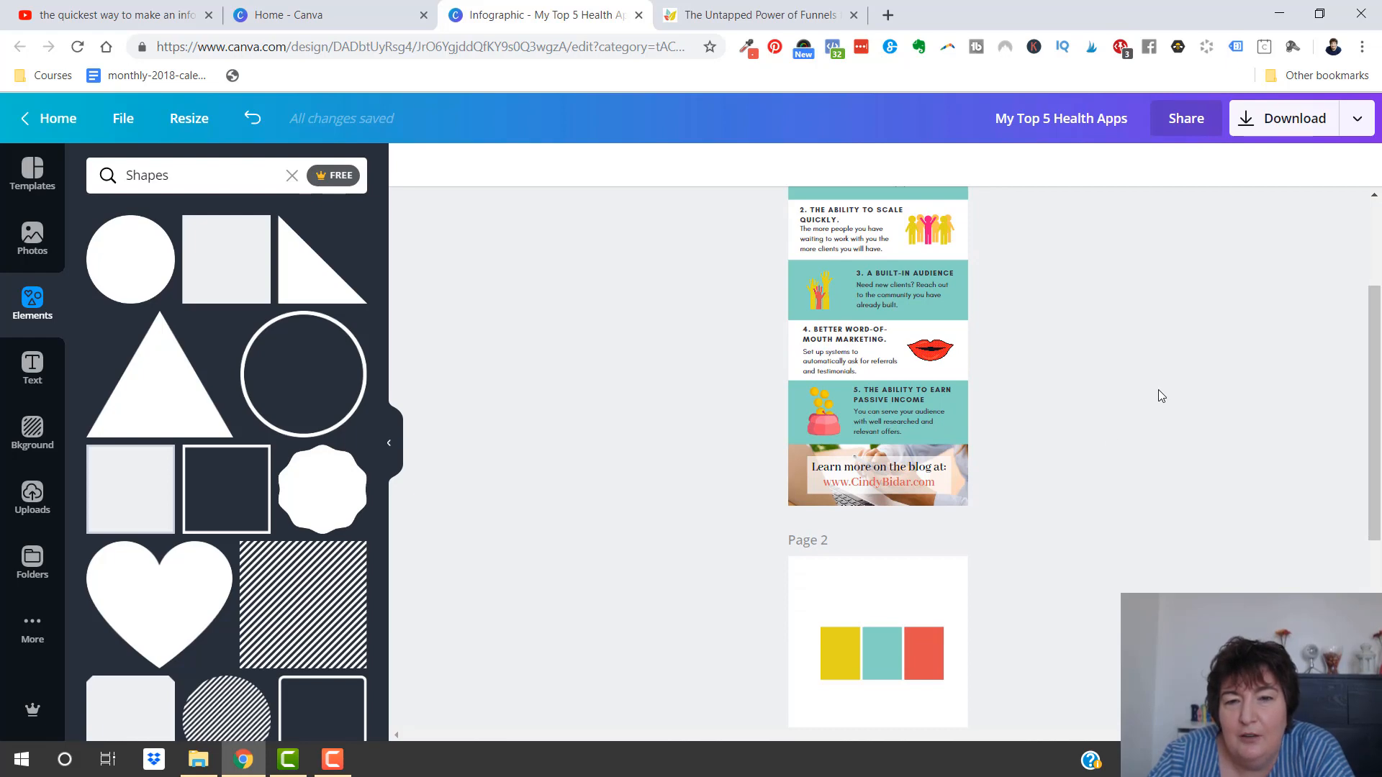
scroll(1158, 390, up, 3)
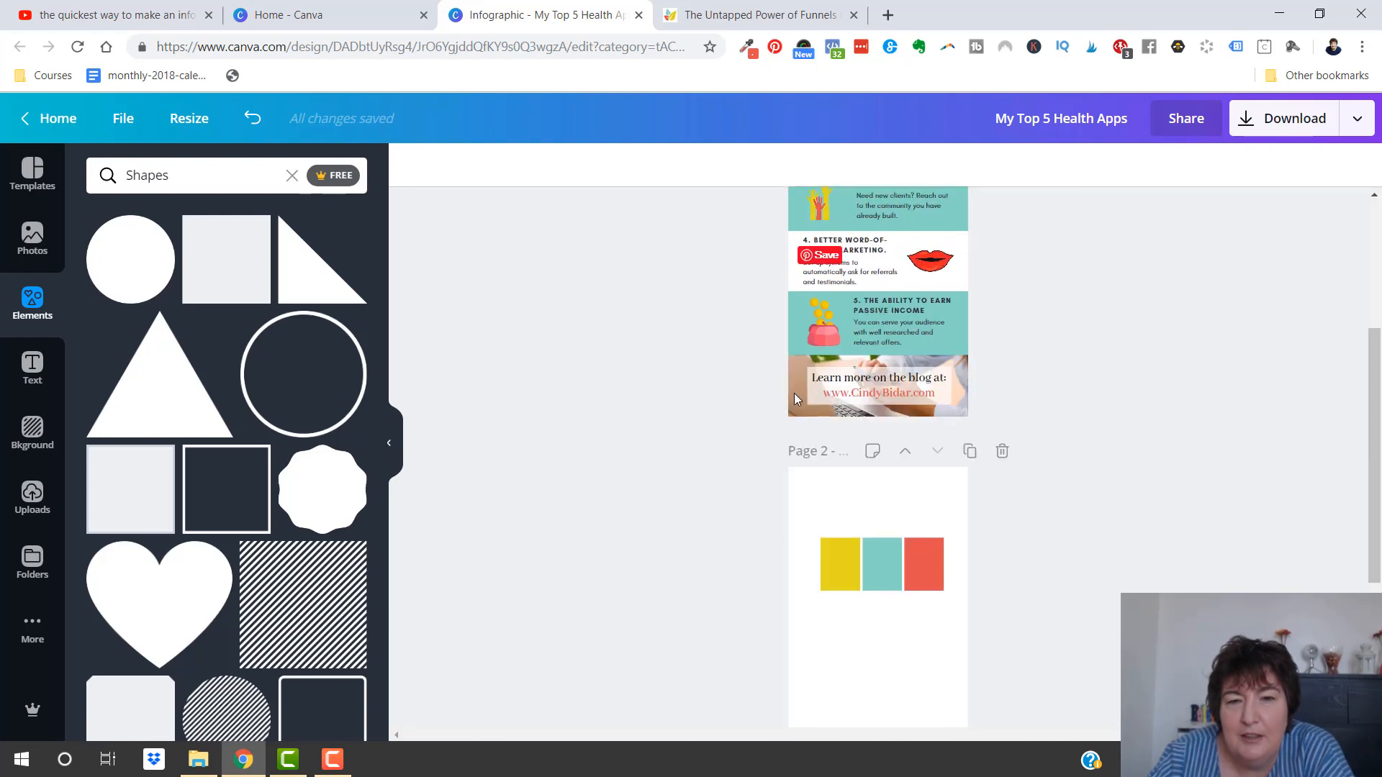
click(793, 394)
key(Delete)
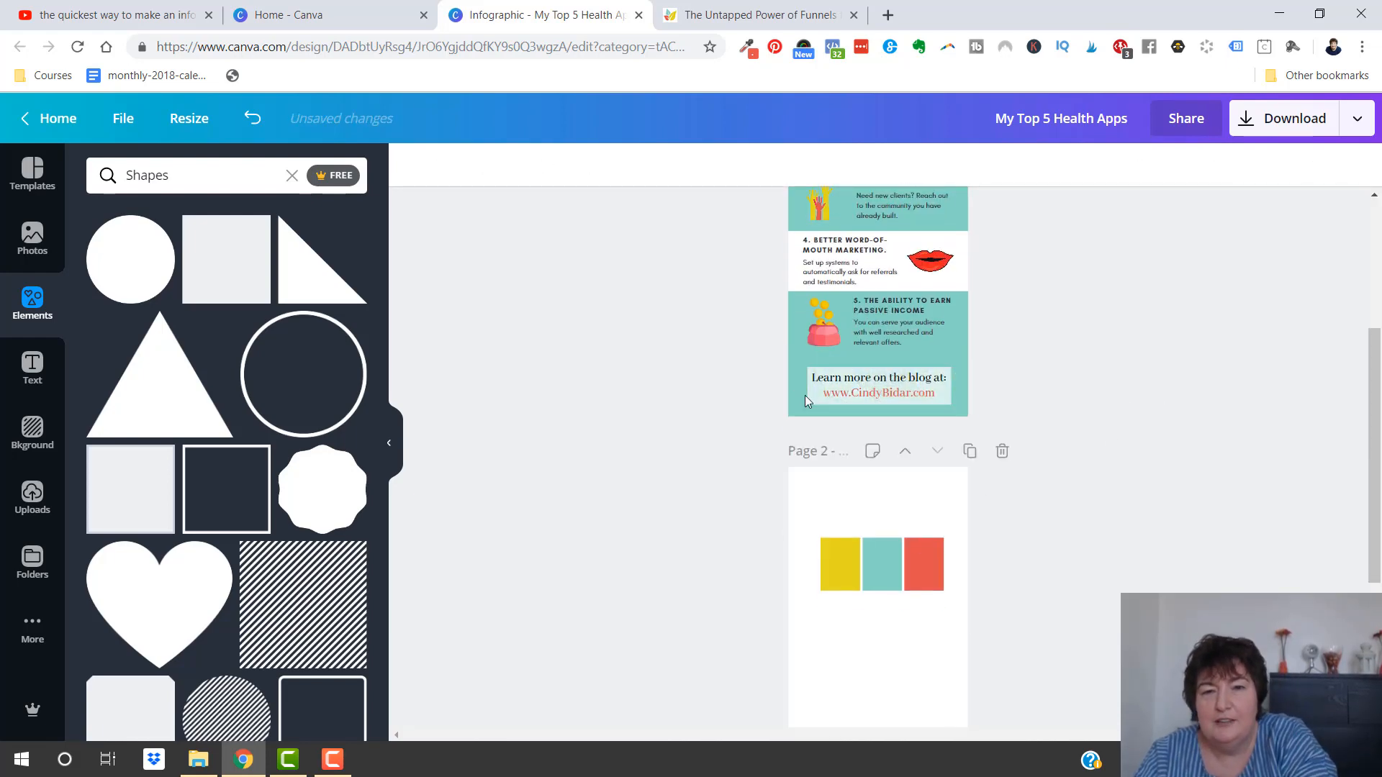
Undo the background photo and translucent box edits in the closing blog link section, back to its plain white background
key(ctrl+z)
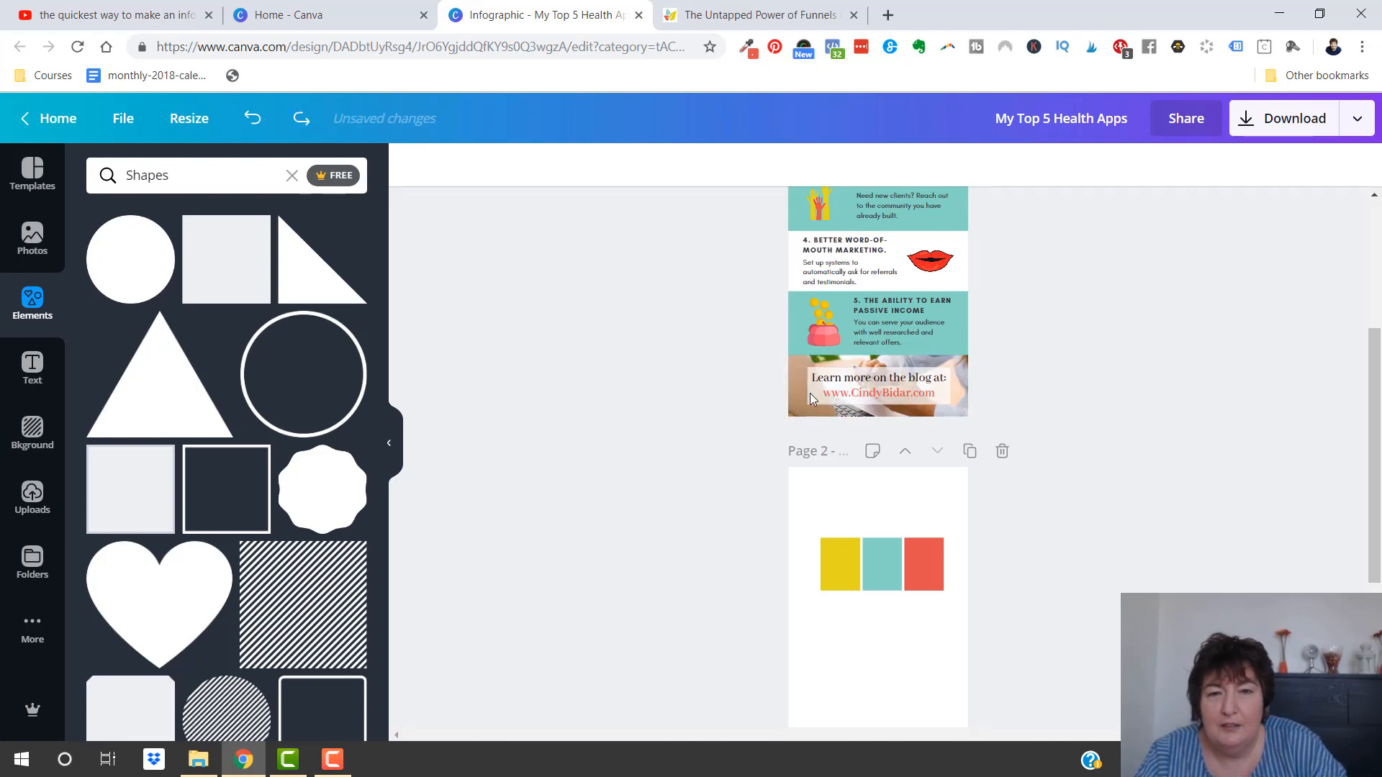
key(ctrl+z)
key(ctrl+z)
key(ctrl+z)
key(ctrl+z)
key(ctrl+z)
key(ctrl+z)
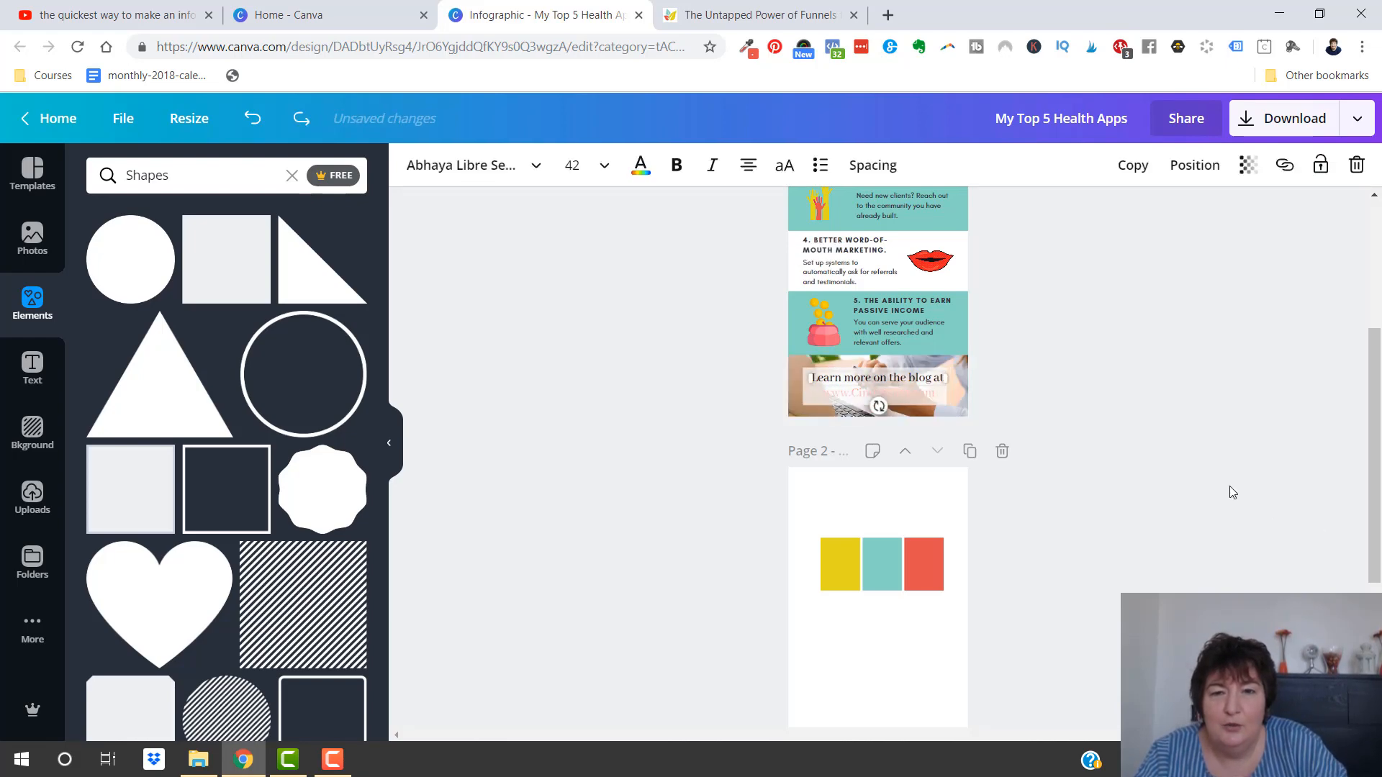
key(ctrl+z)
key(ctrl+z)
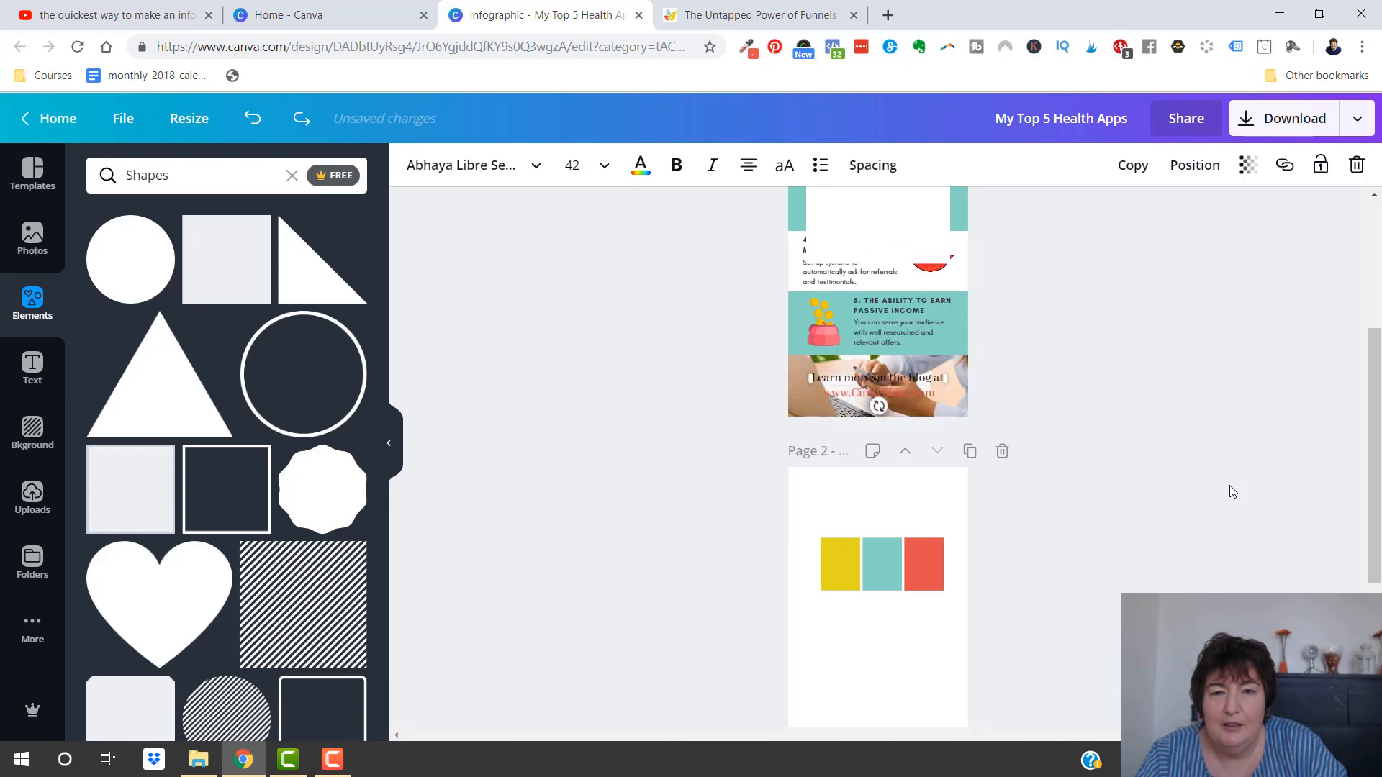
key(ctrl+z)
key(ctrl+z)
key(ctrl+z)
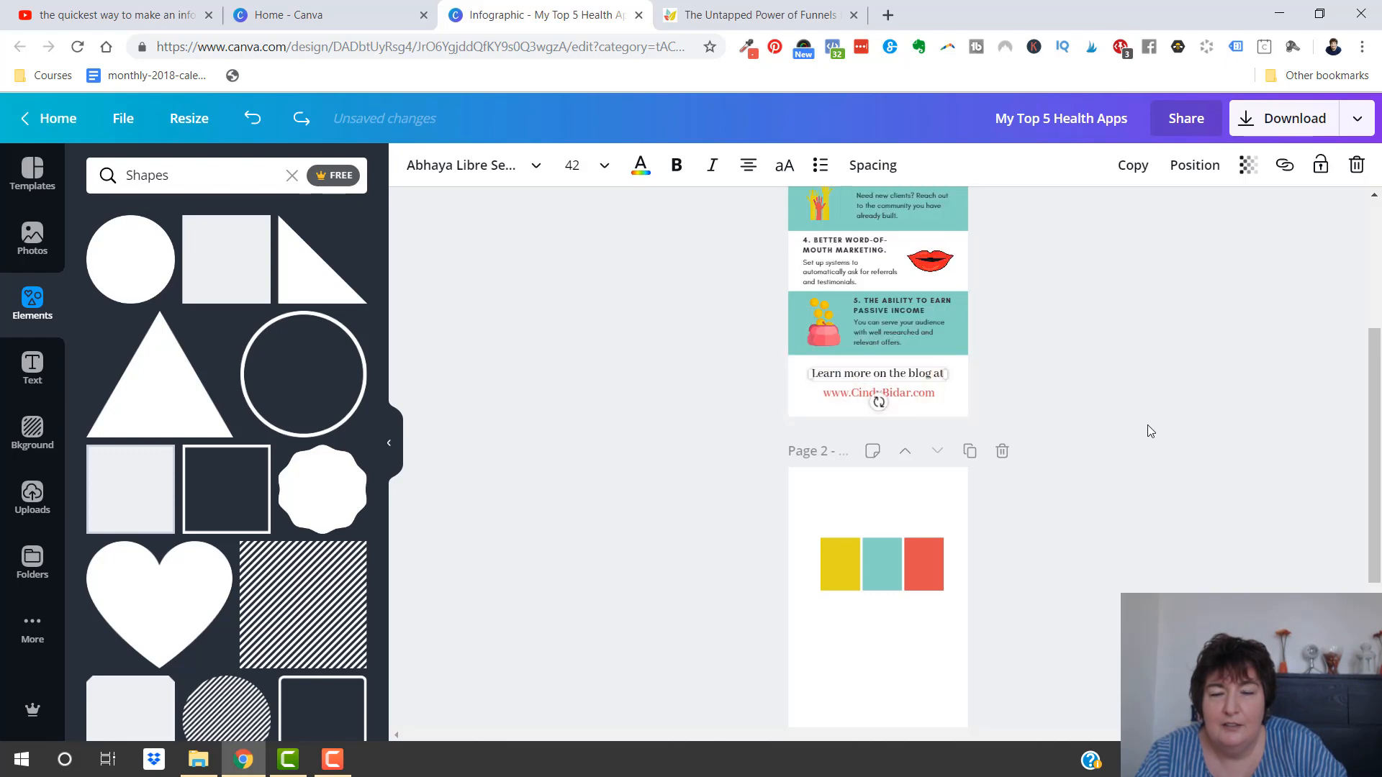
click(1016, 373)
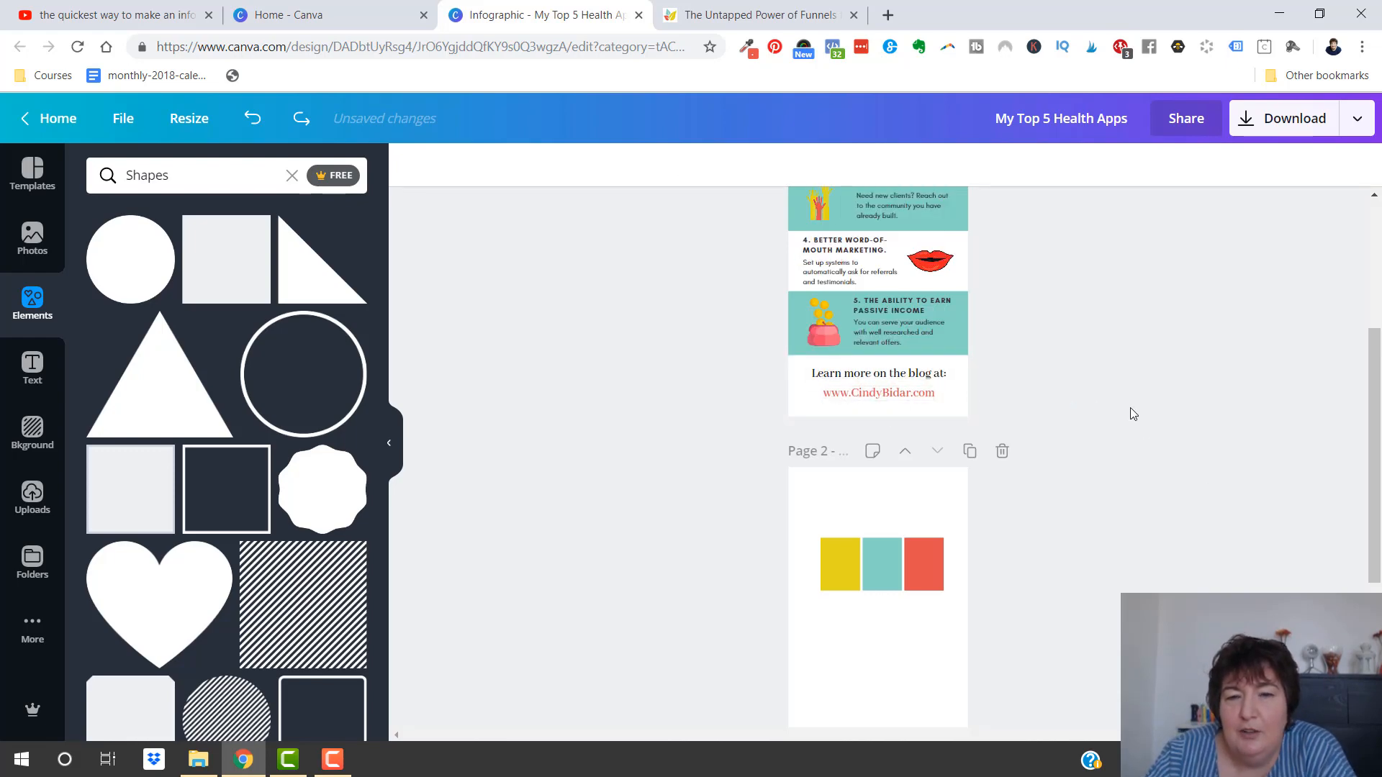
Nudge the "Learn more on the blog at:" line slightly down, closer to the website address beneath it
scroll(1129, 411, up, 4)
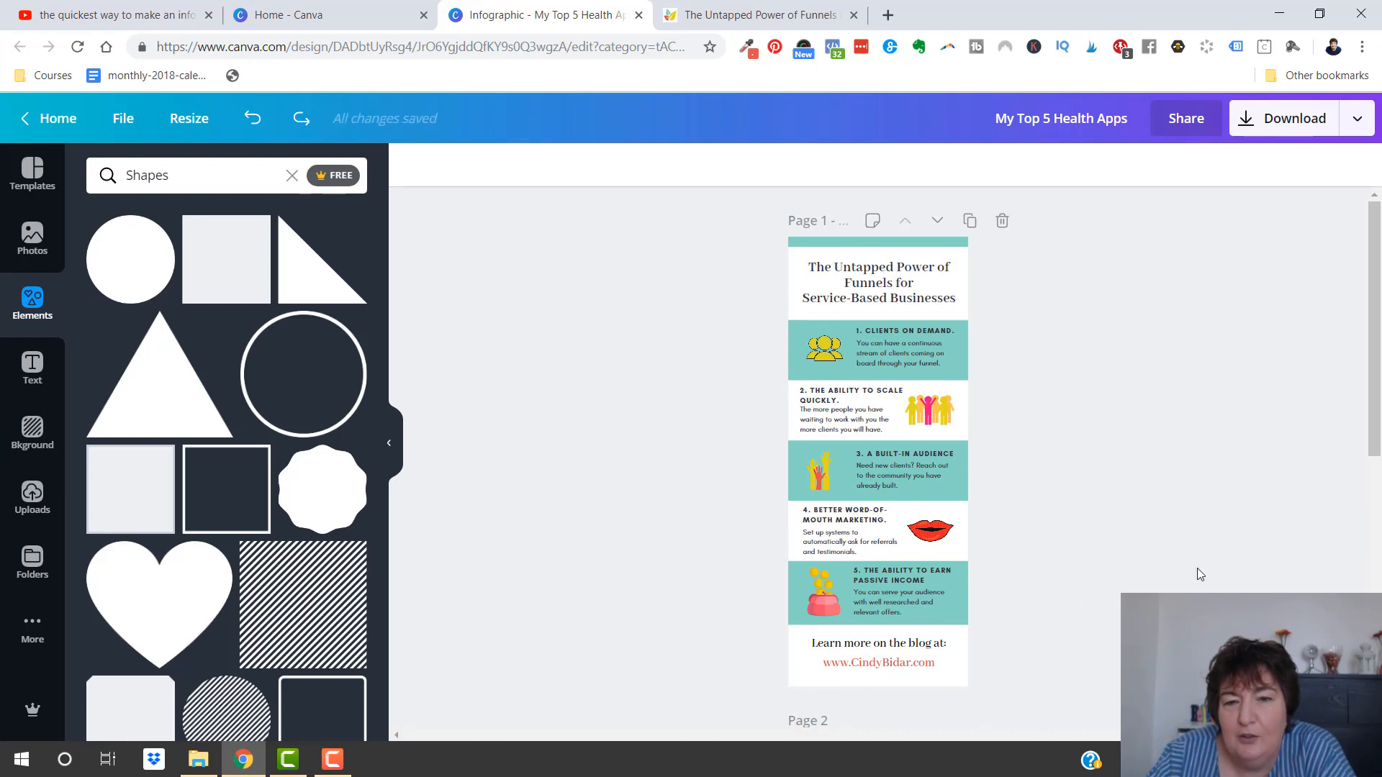
click(898, 651)
key(Down)
key(Down)
key(Down)
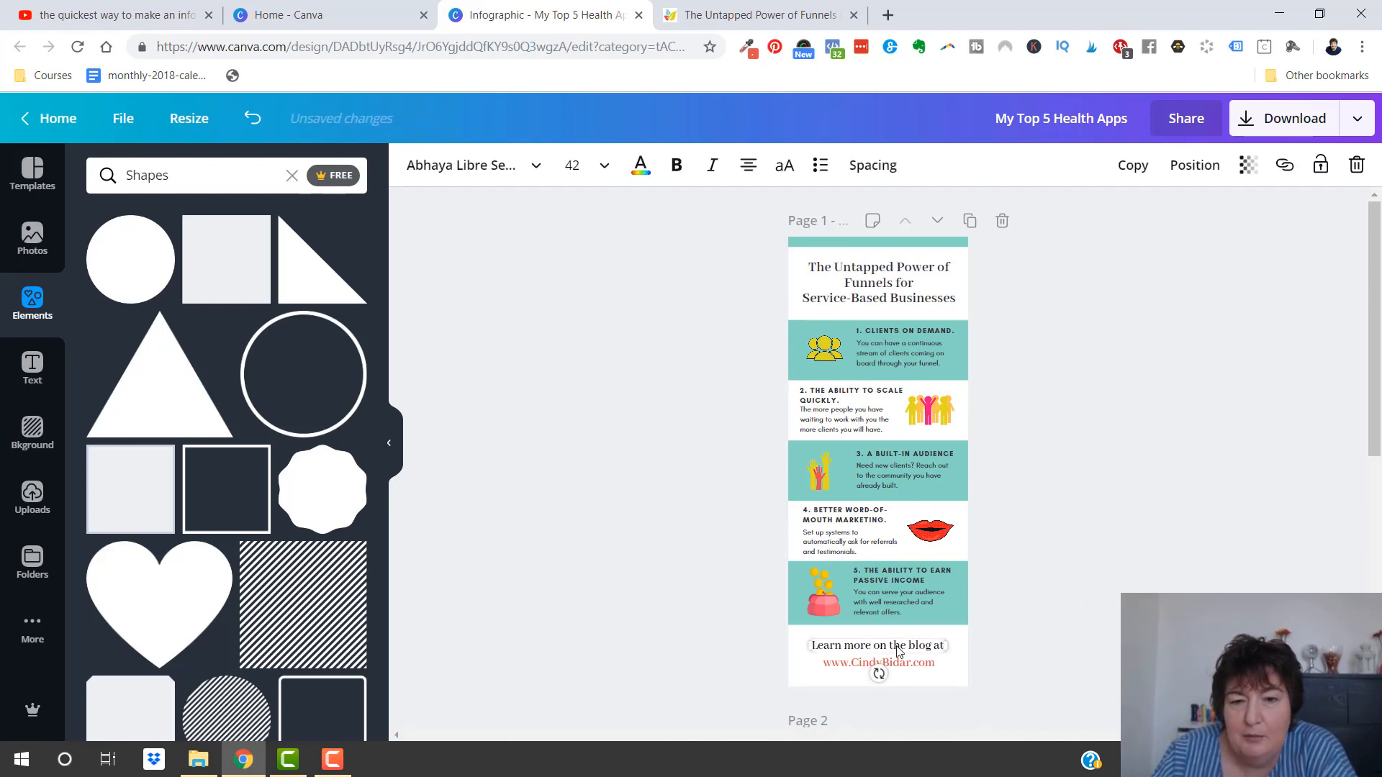
click(1141, 435)
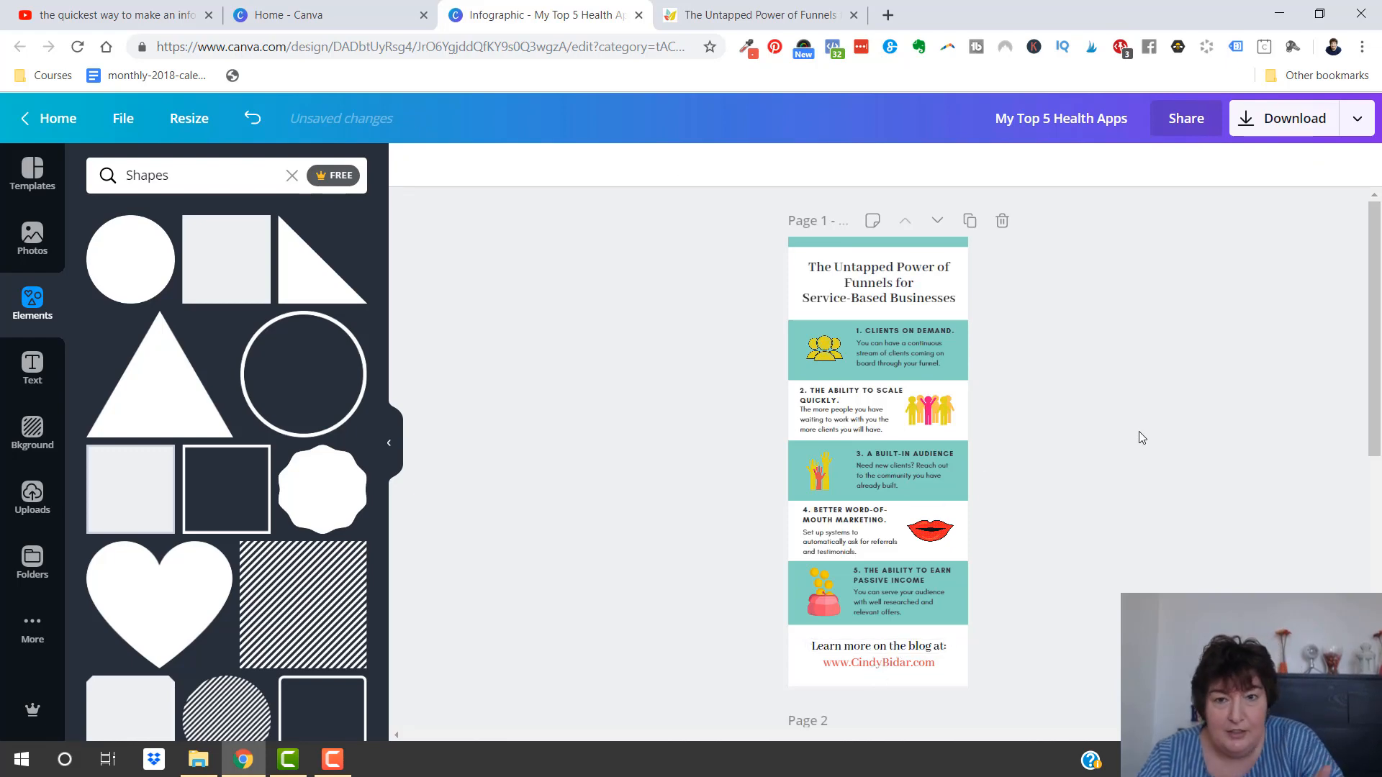
Review the infographic on page 1 from the title to the closing blog link at 75% and 50% zoom
click(1198, 608)
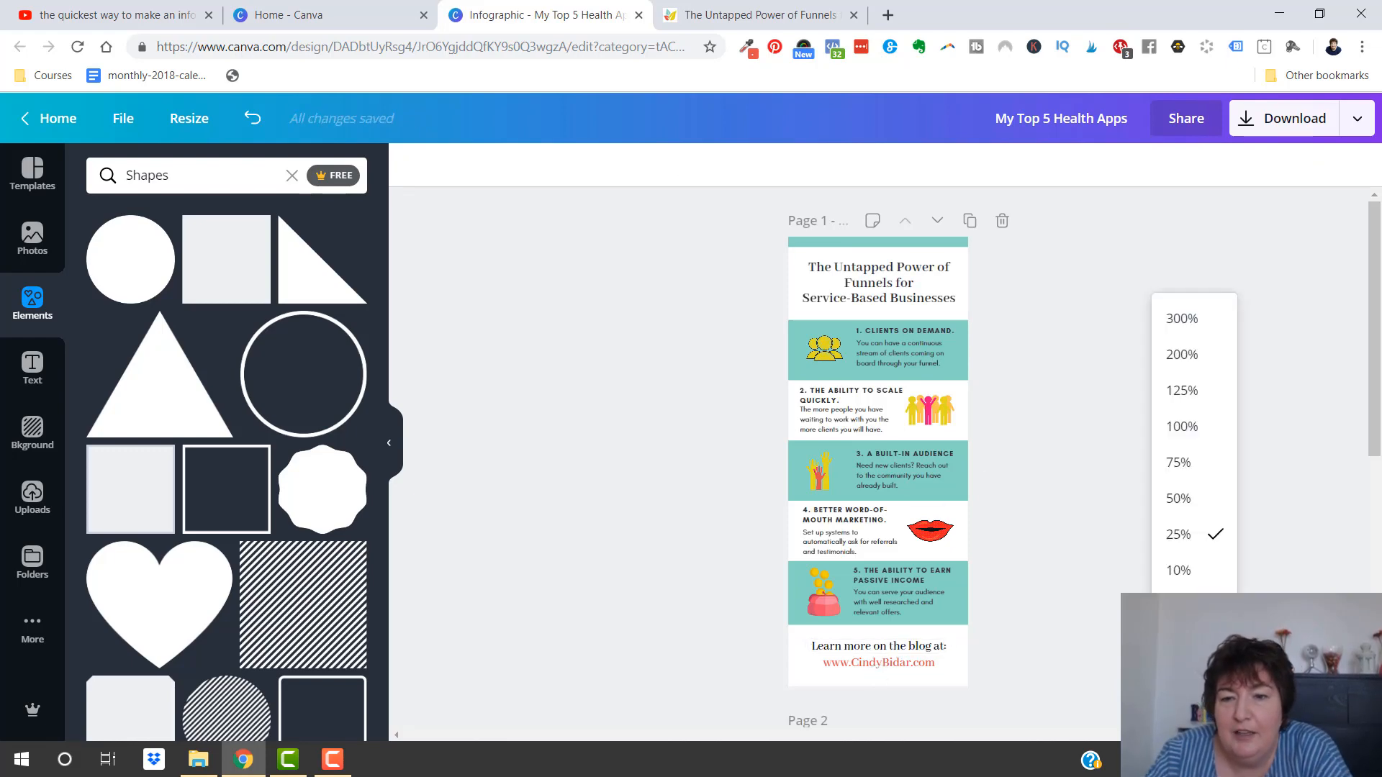
click(1198, 464)
scroll(1277, 435, up, 5)
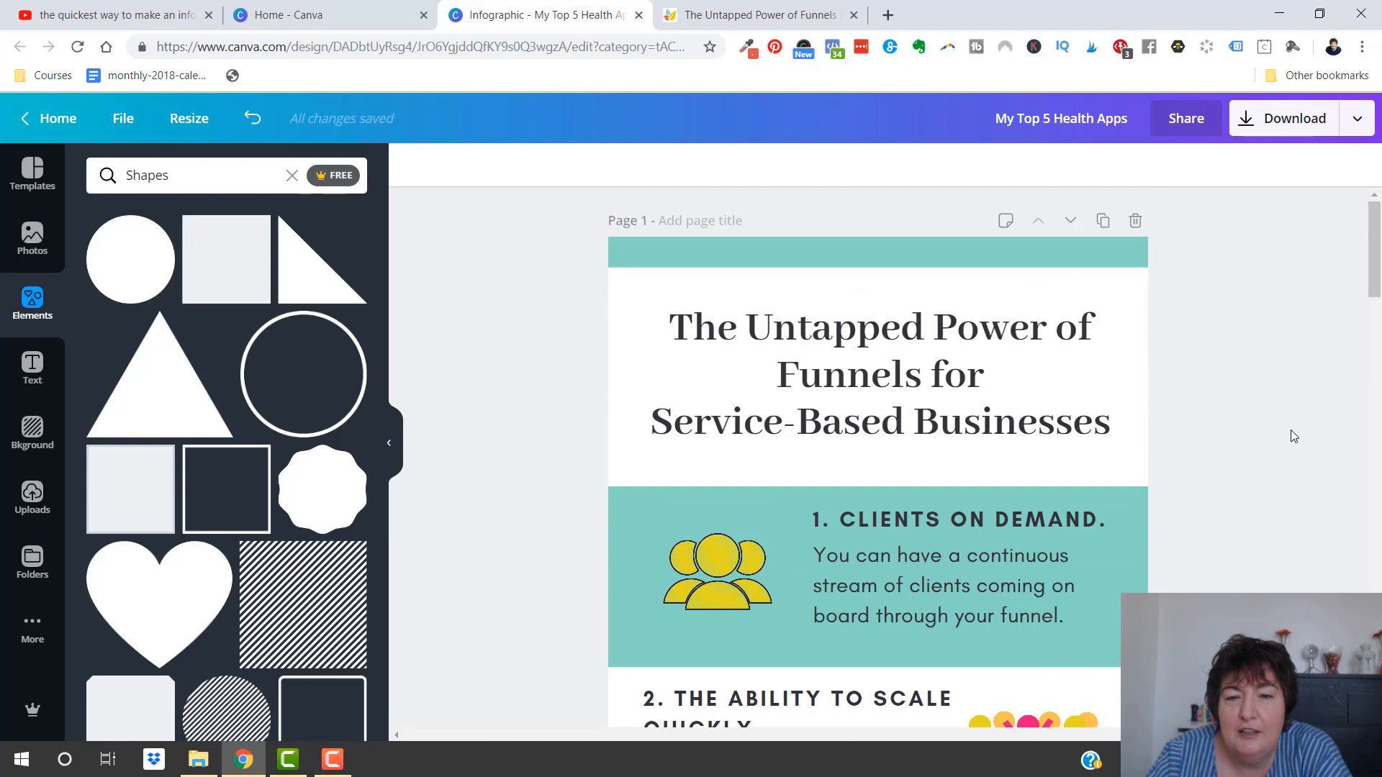
scroll(1289, 429, down, 1)
scroll(1151, 360, down, 2)
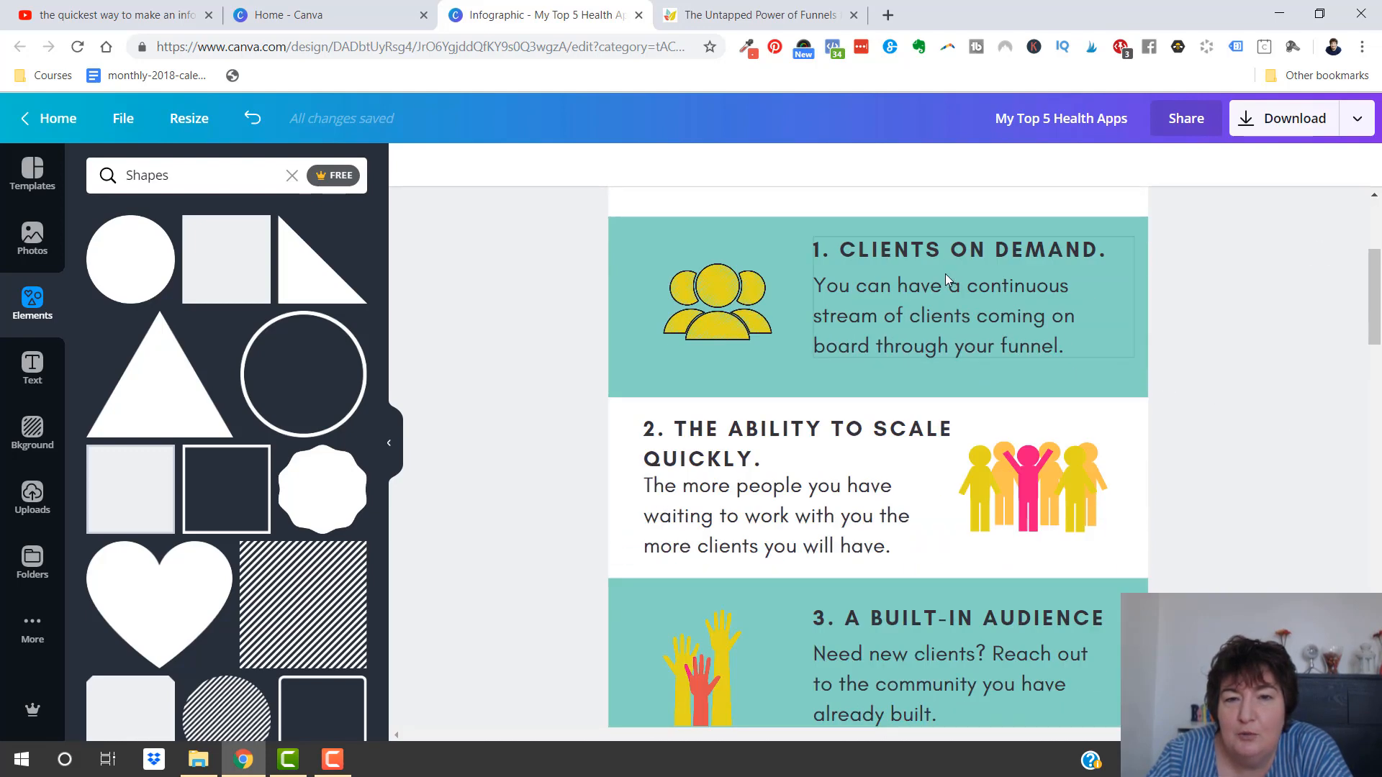
scroll(973, 473, down, 1)
scroll(973, 472, down, 7)
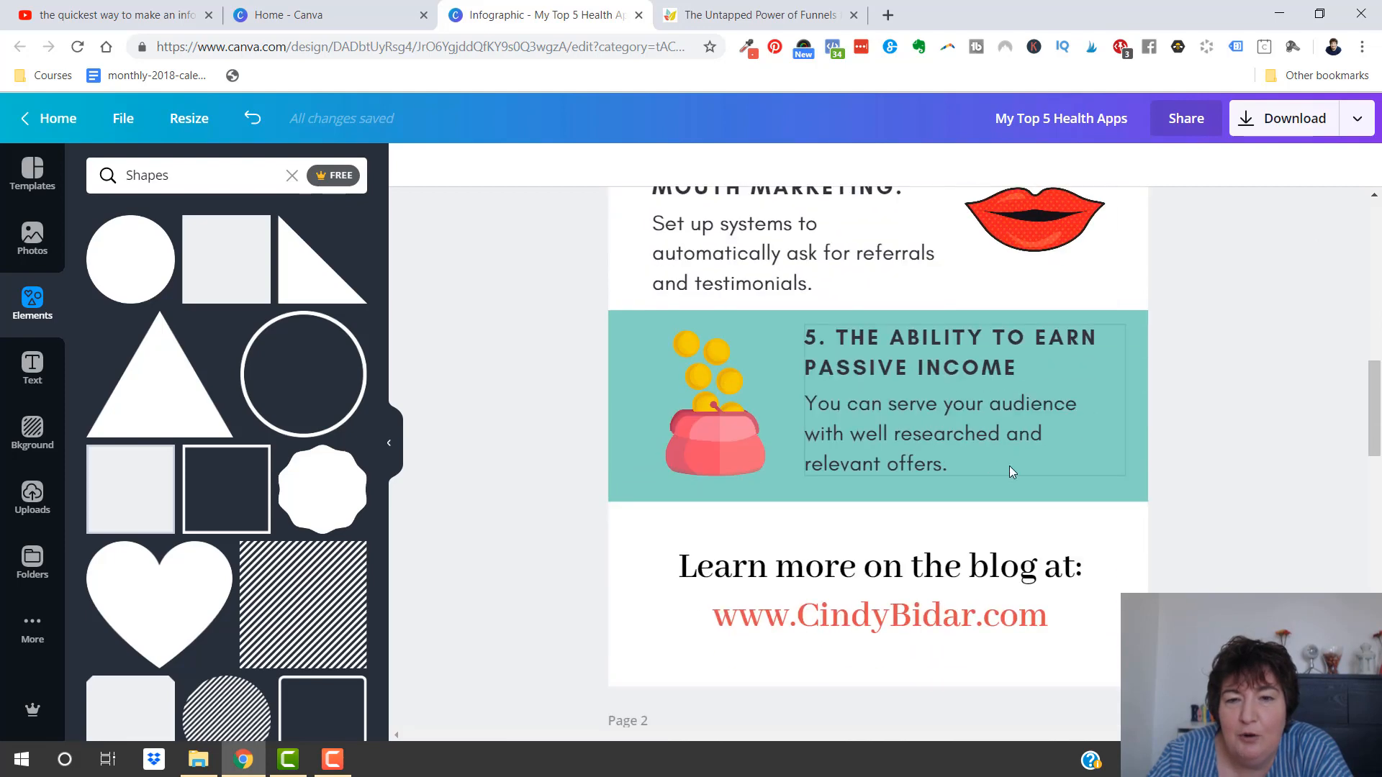
scroll(1009, 465, down, 3)
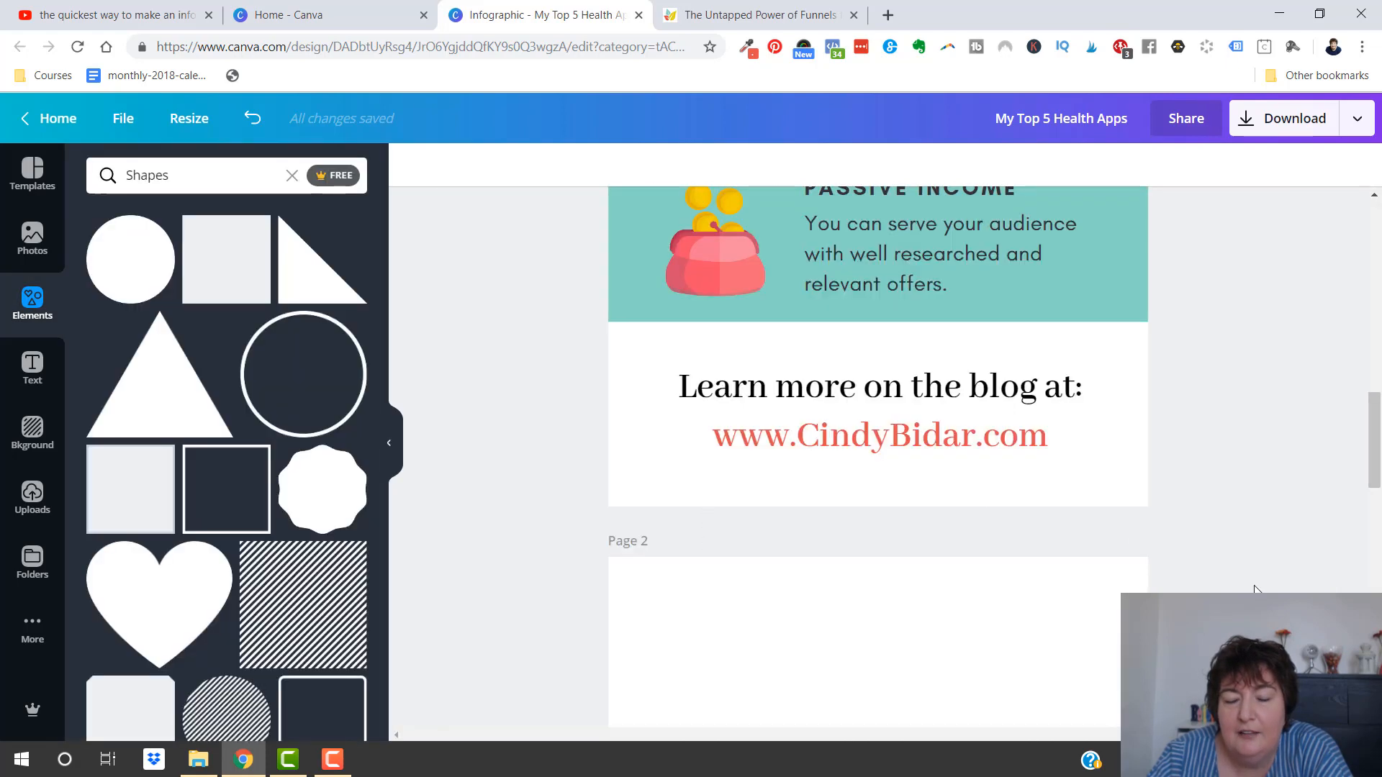
click(1194, 723)
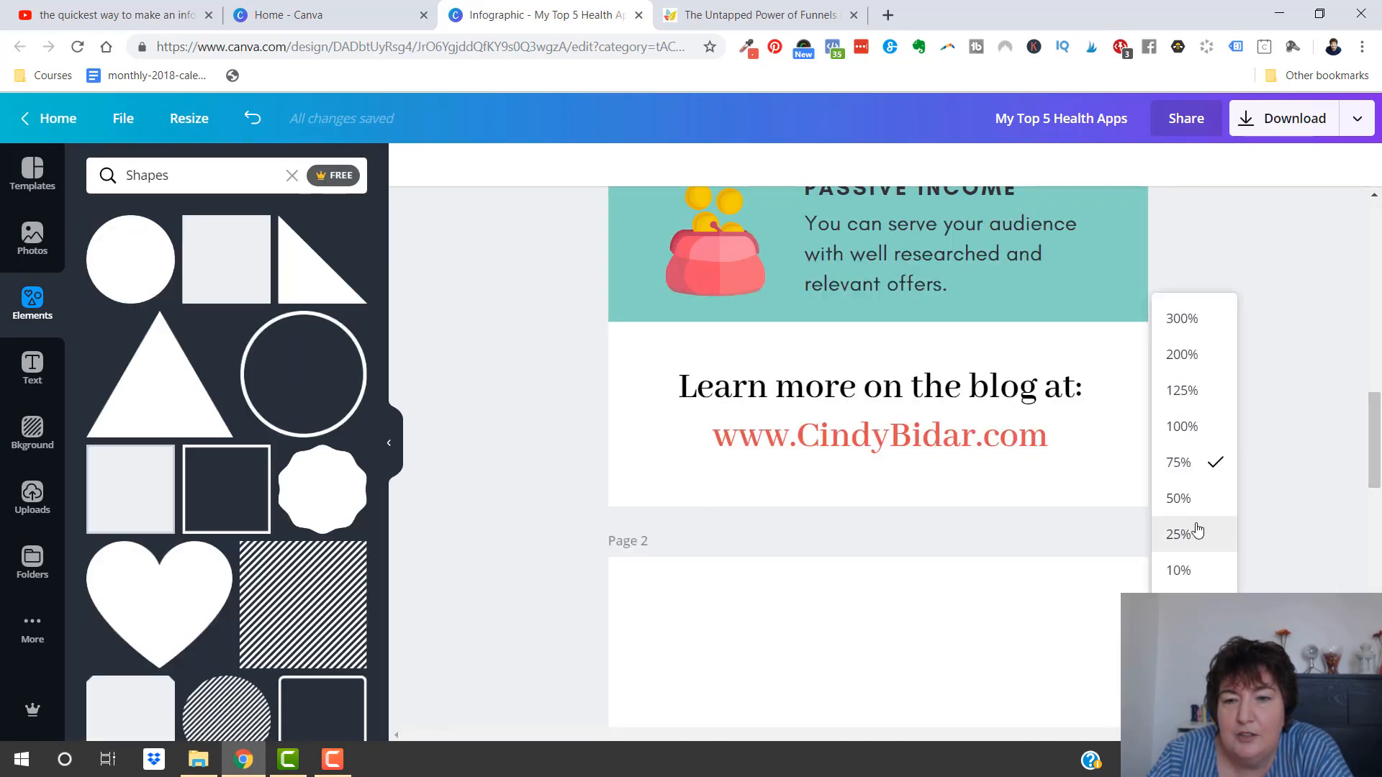
click(1179, 495)
scroll(1220, 457, up, 10)
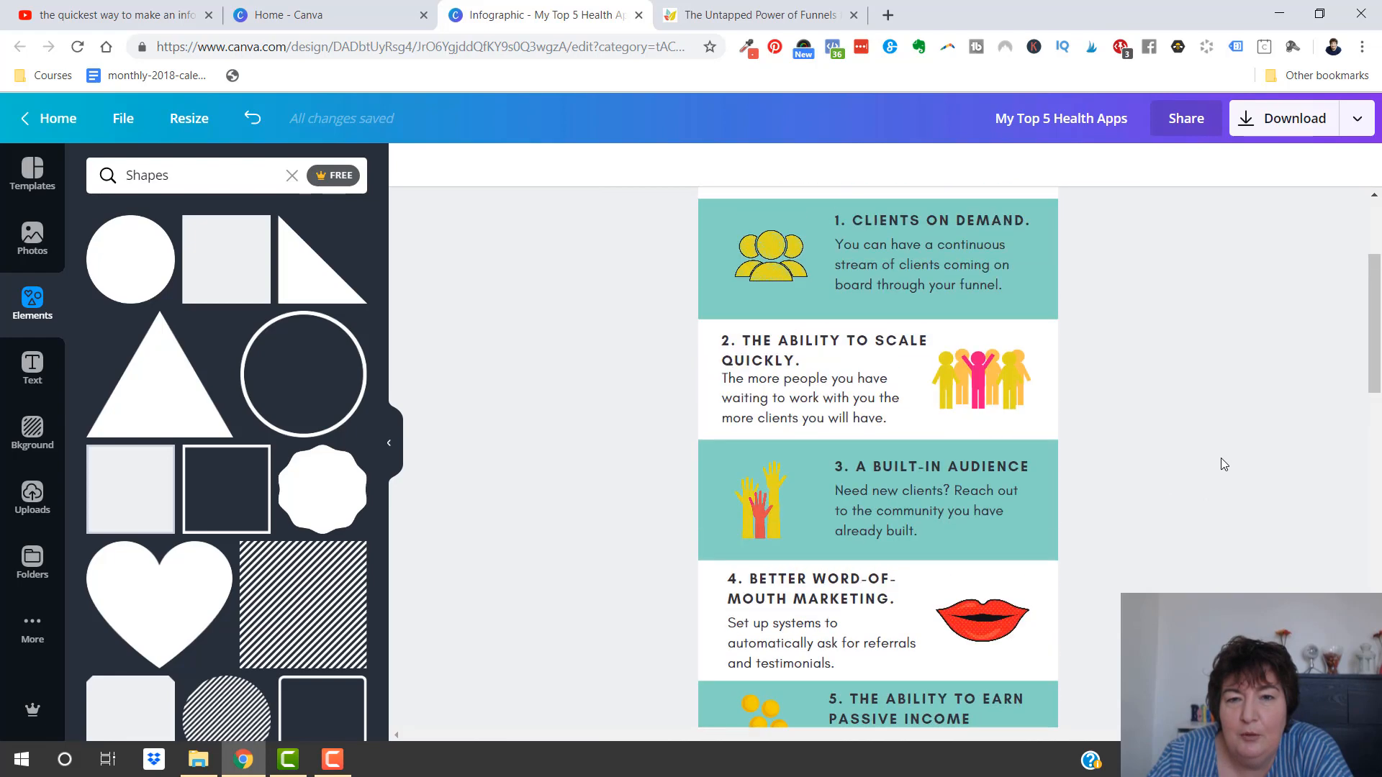
scroll(1195, 484, down, 6)
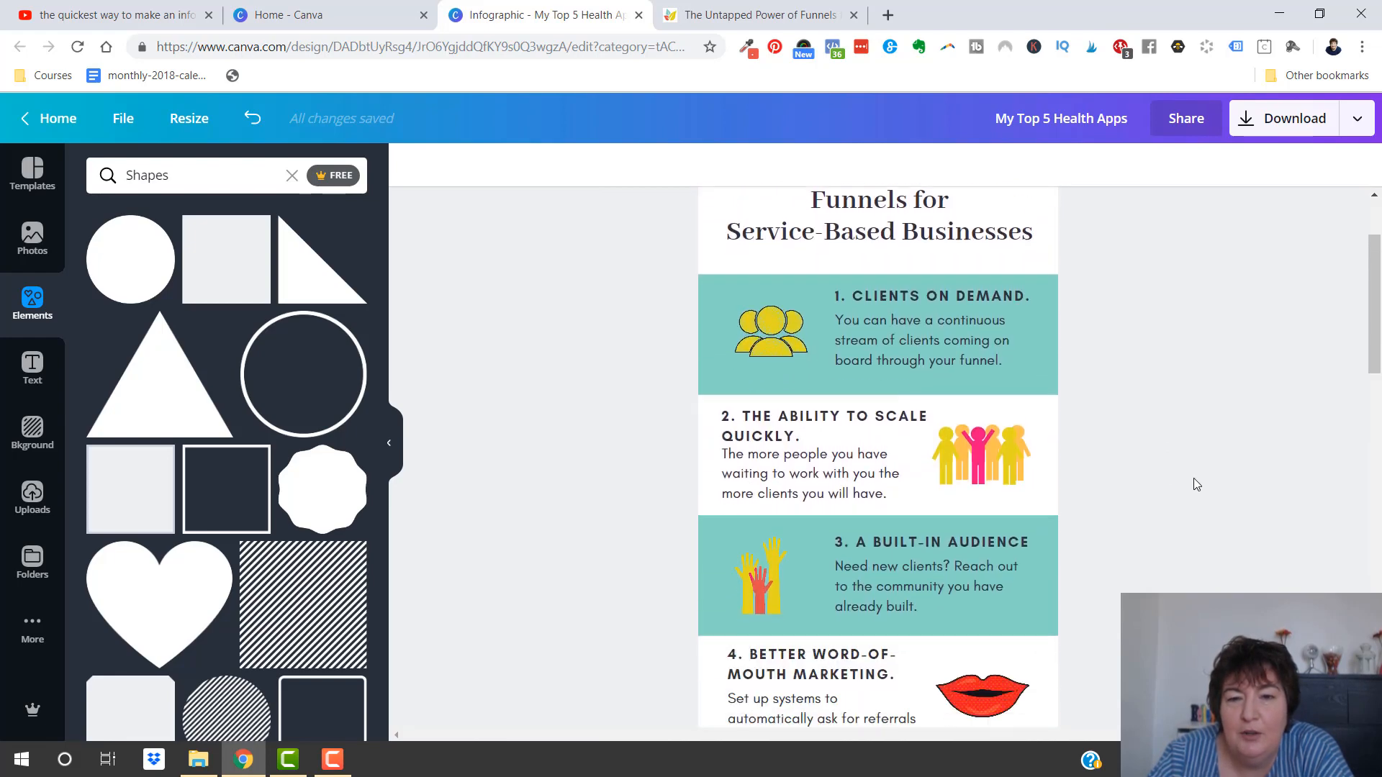
scroll(1193, 483, up, 6)
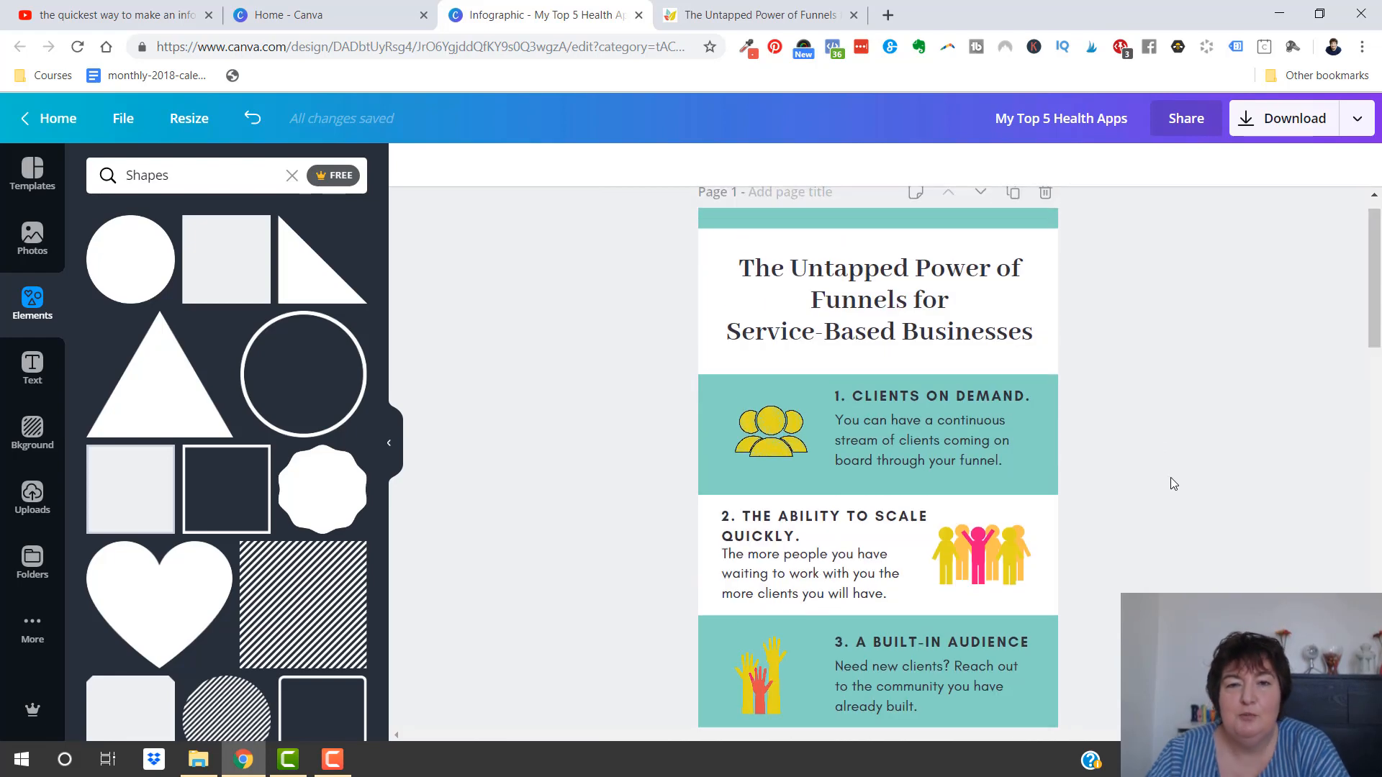